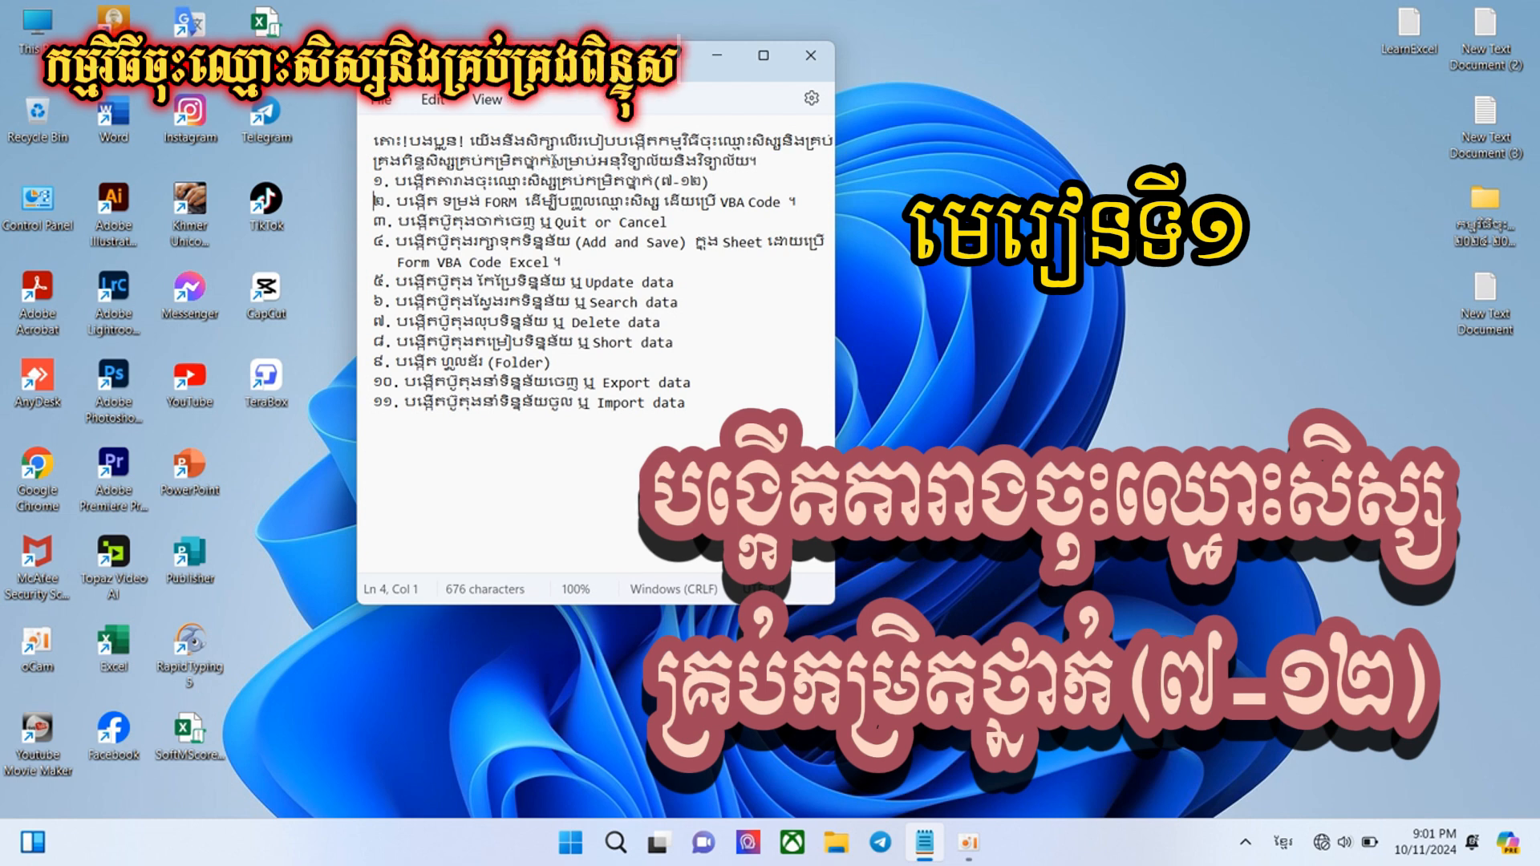
Step: Read through the lesson outline in the text notes, from the introduction through items 1 to 11, and return to item 1
left_click_drag(374, 140, 758, 163)
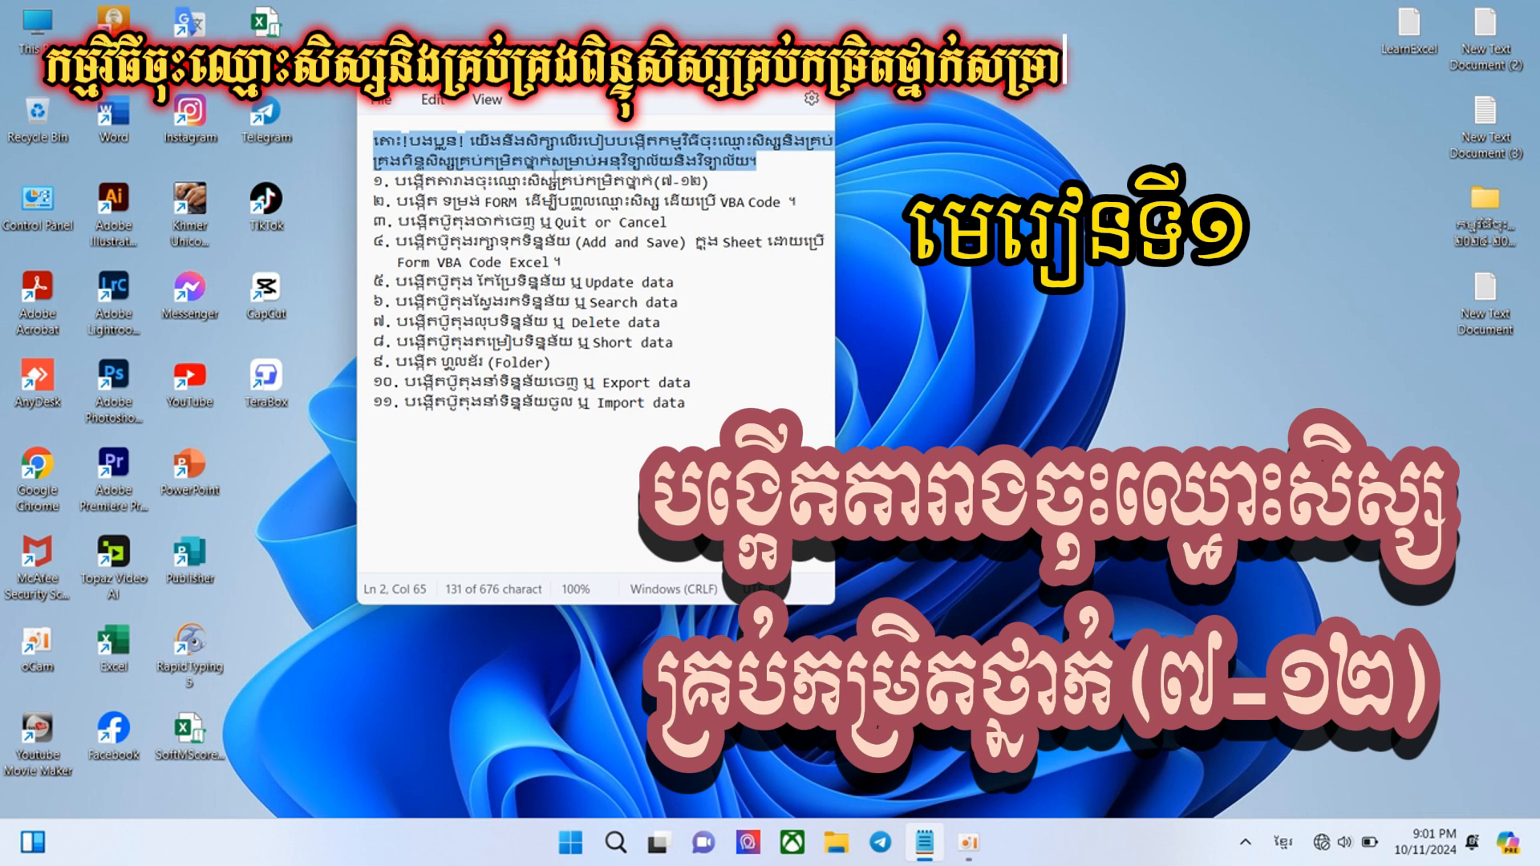
left_click(493, 181)
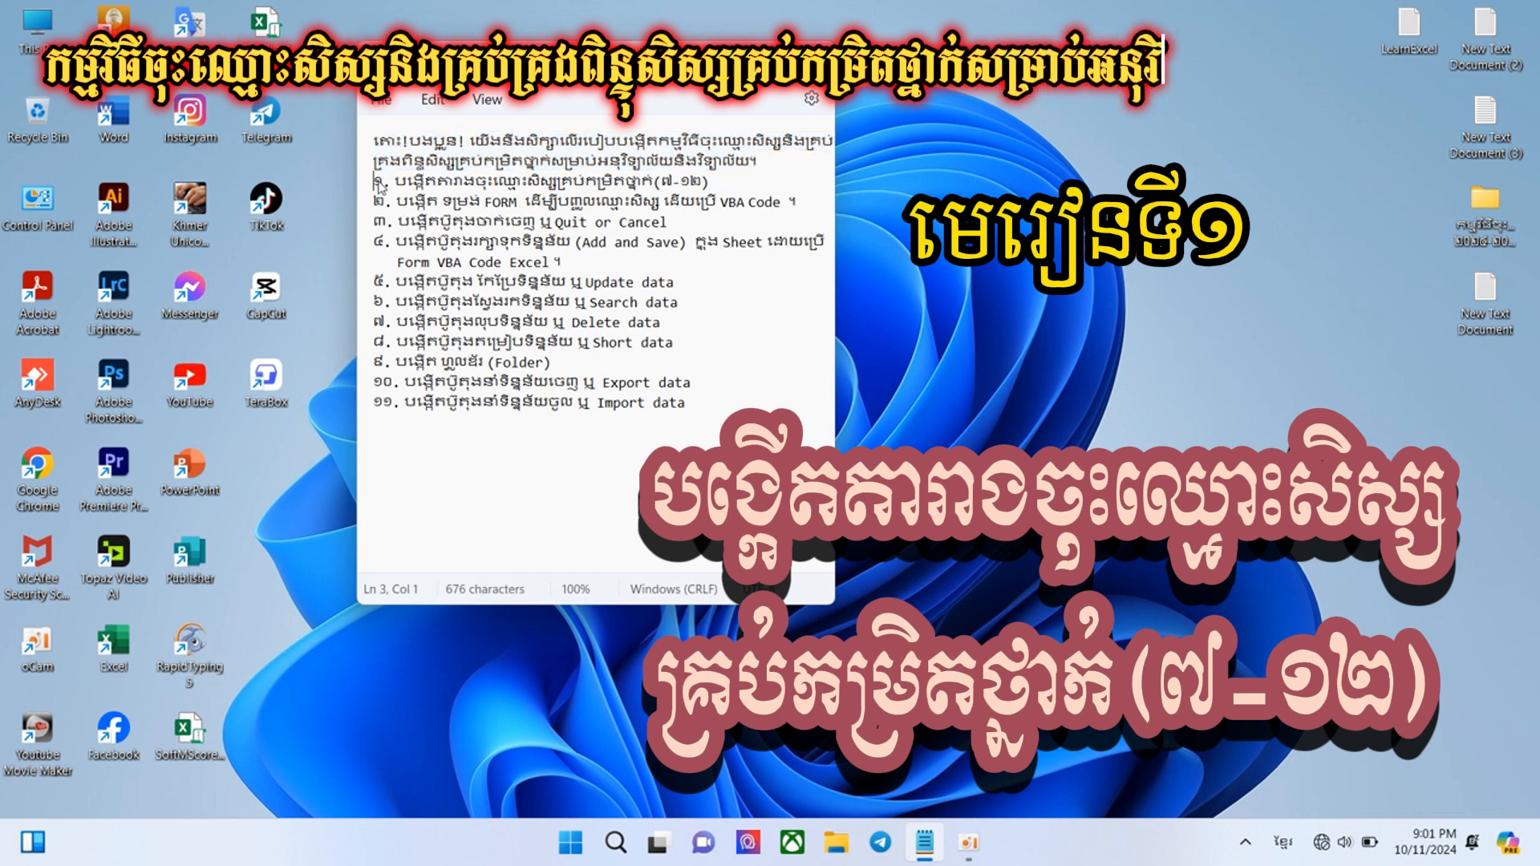
left_click_drag(374, 181, 714, 188)
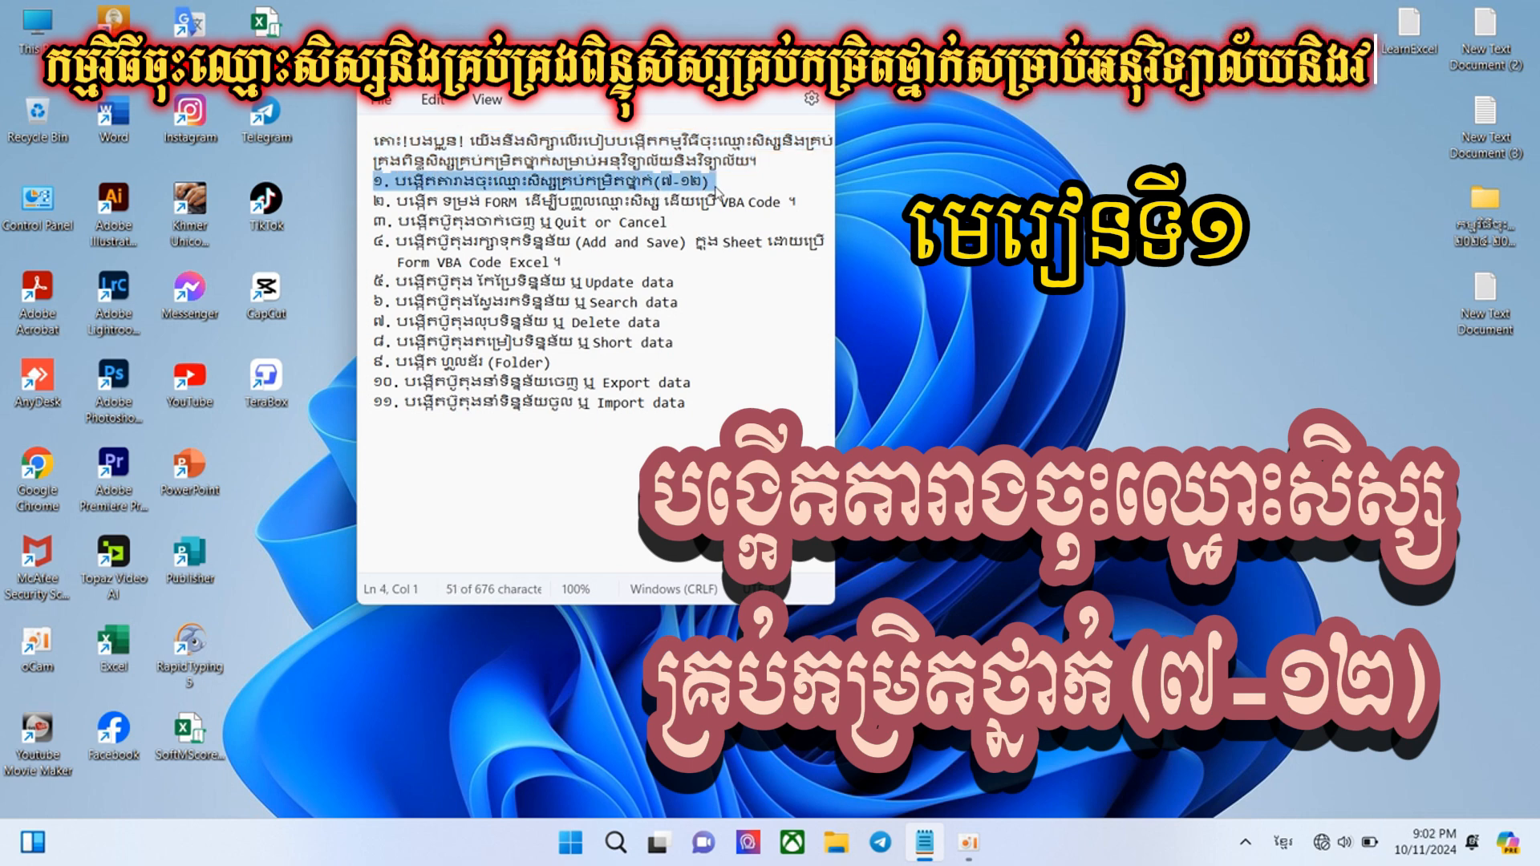
left_click(371, 207)
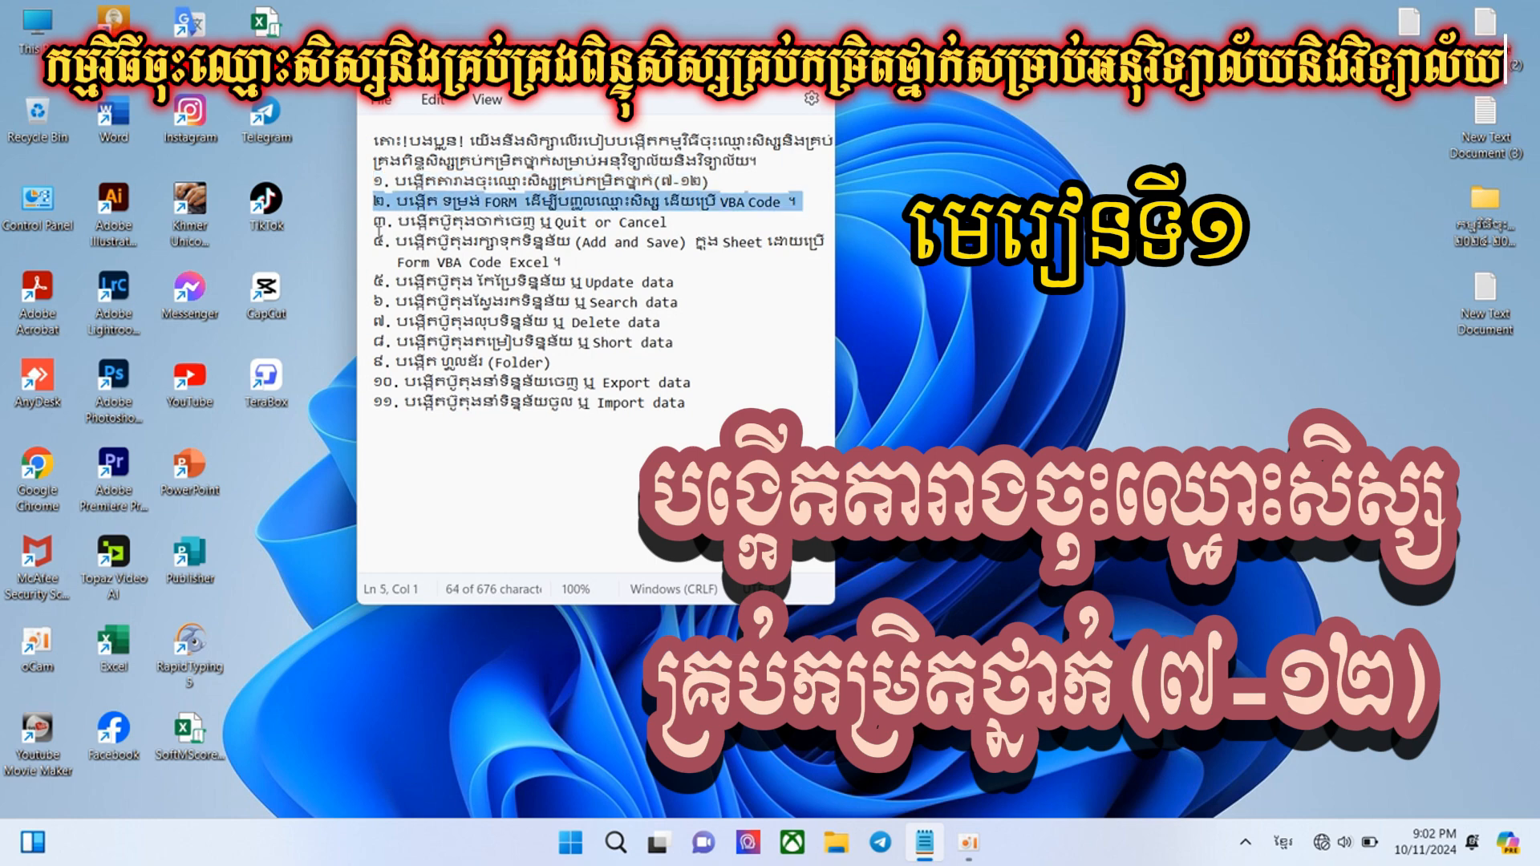
left_click(367, 229)
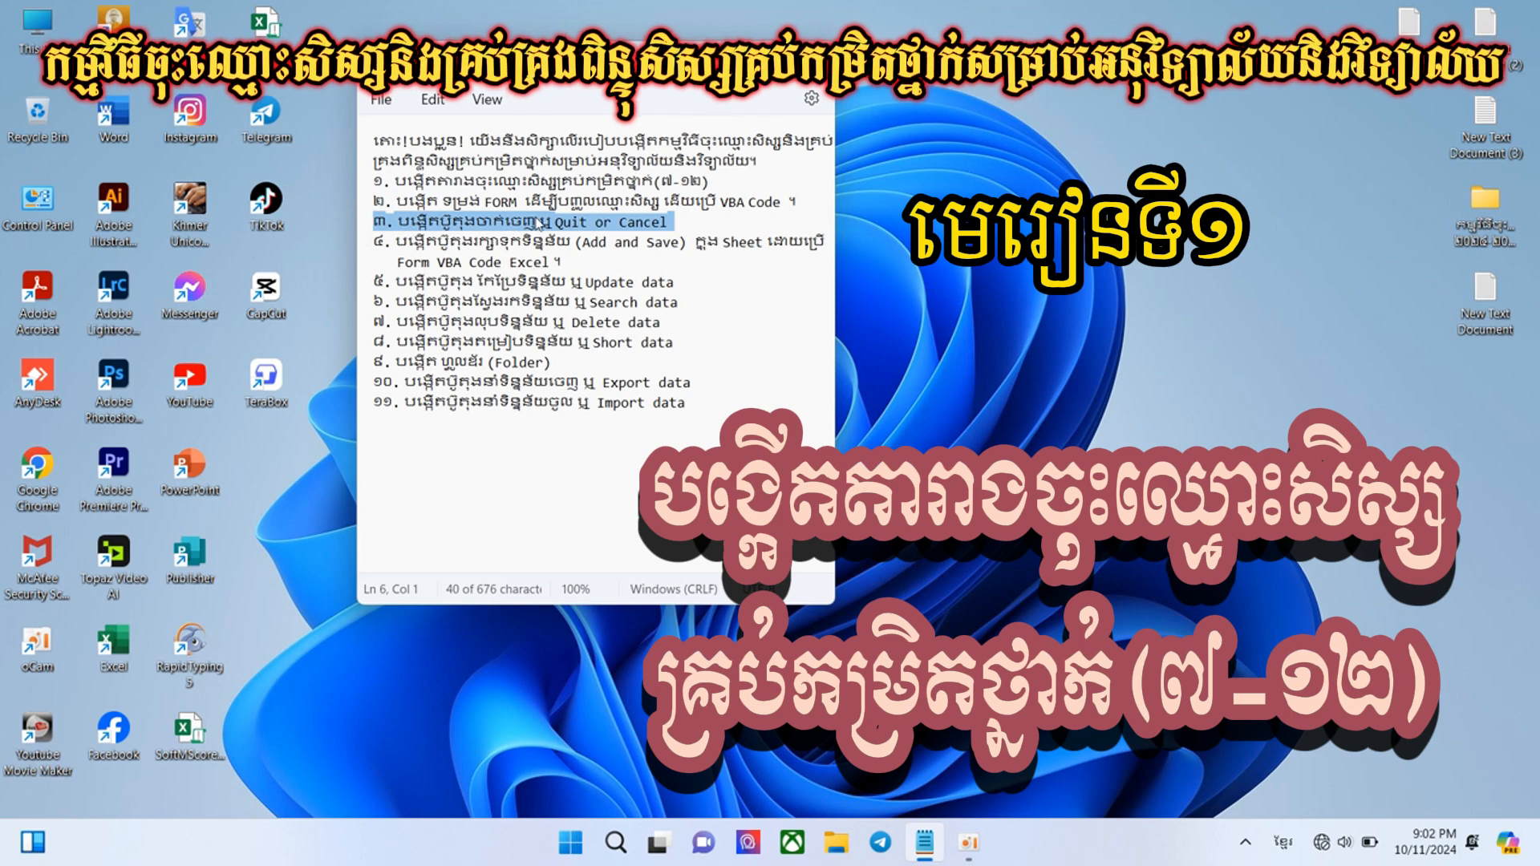
left_click(369, 244)
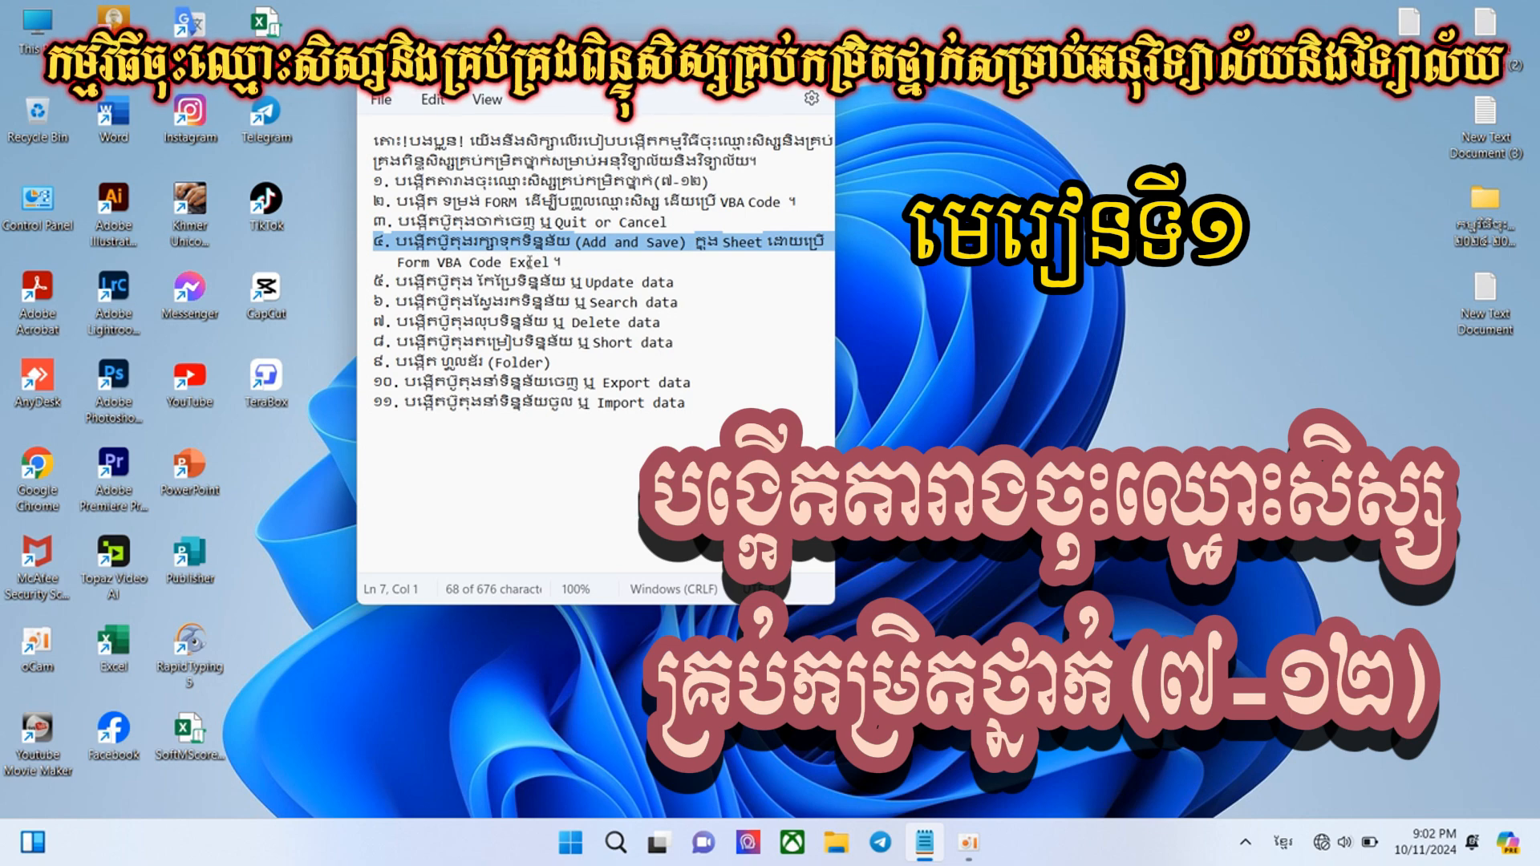
left_click(374, 282)
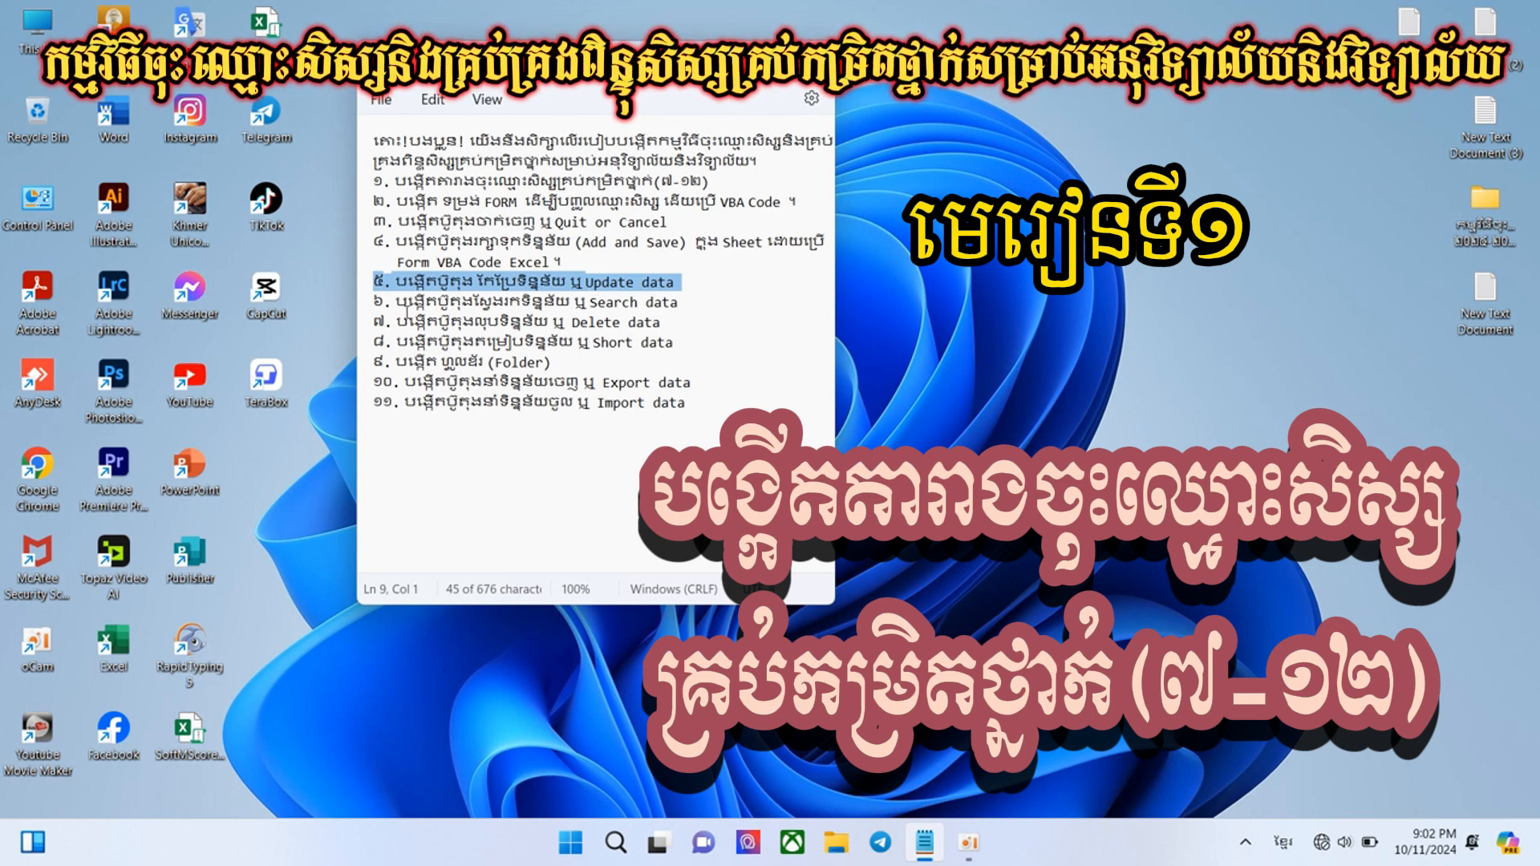
left_click(363, 305)
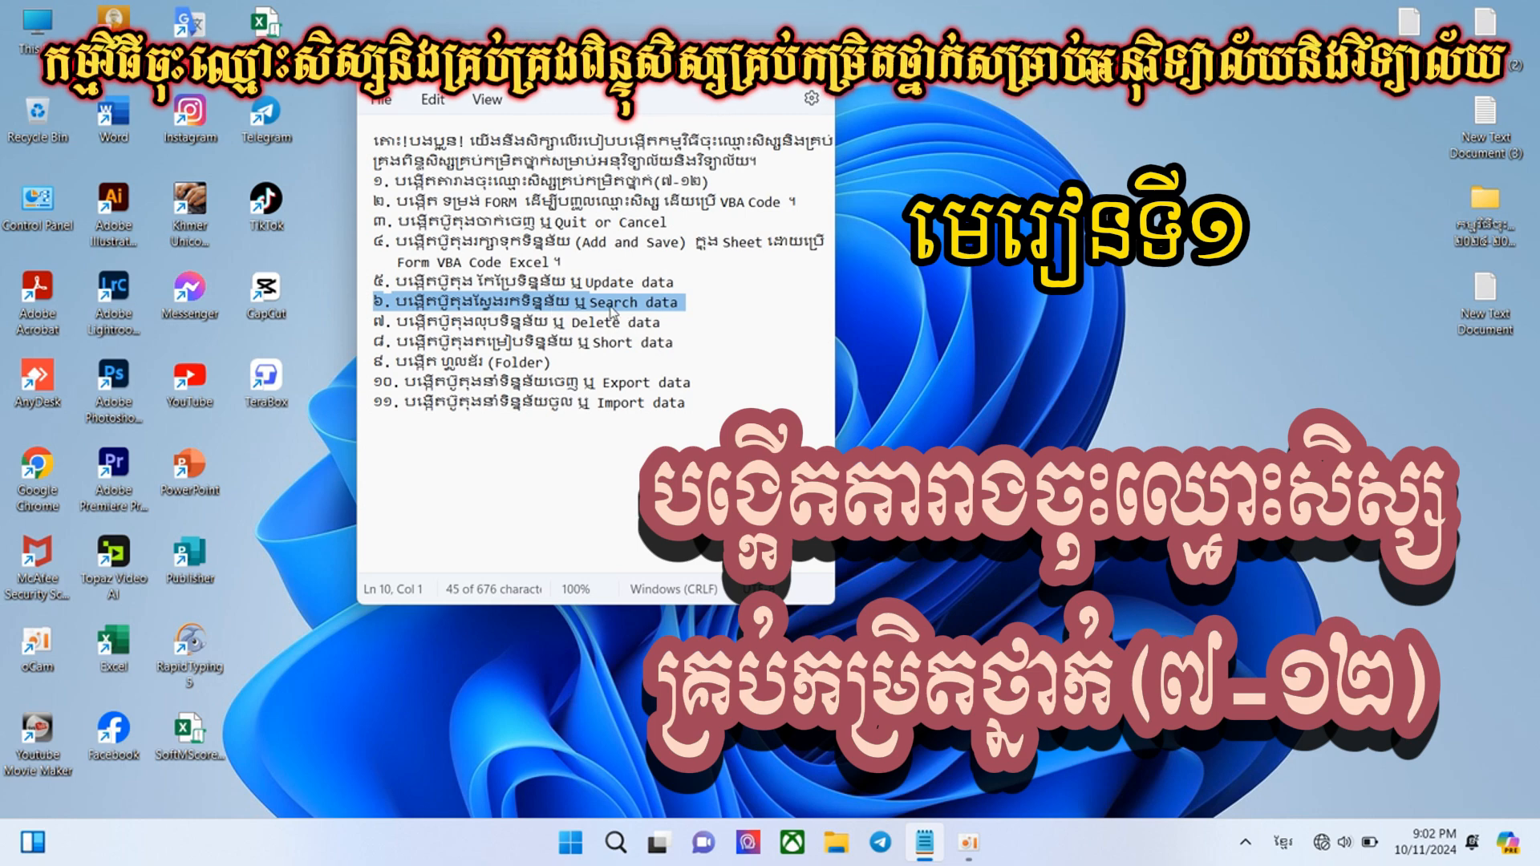
left_click(364, 329)
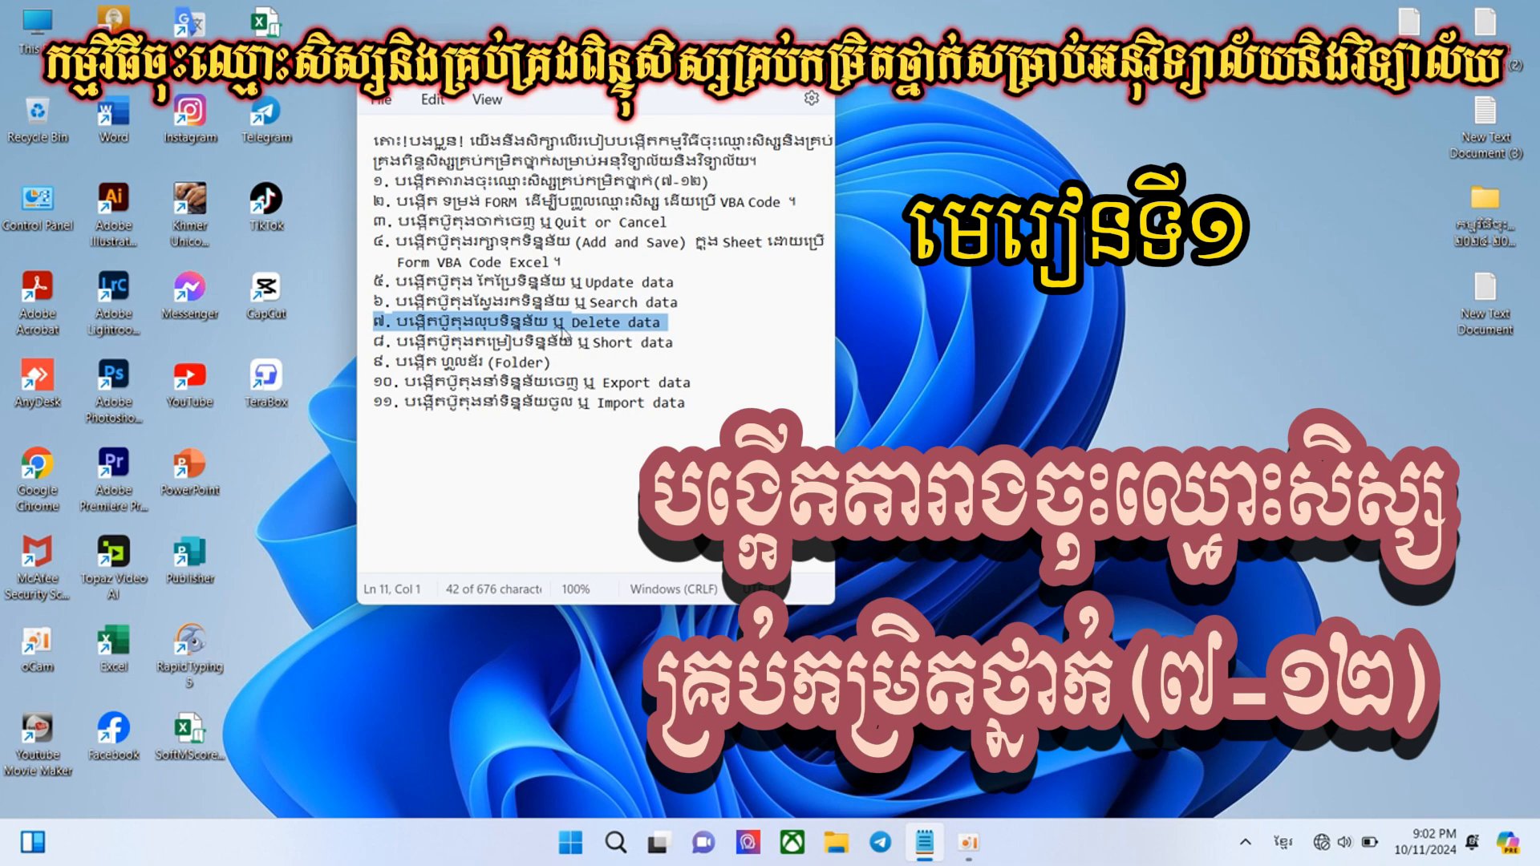
left_click(370, 343)
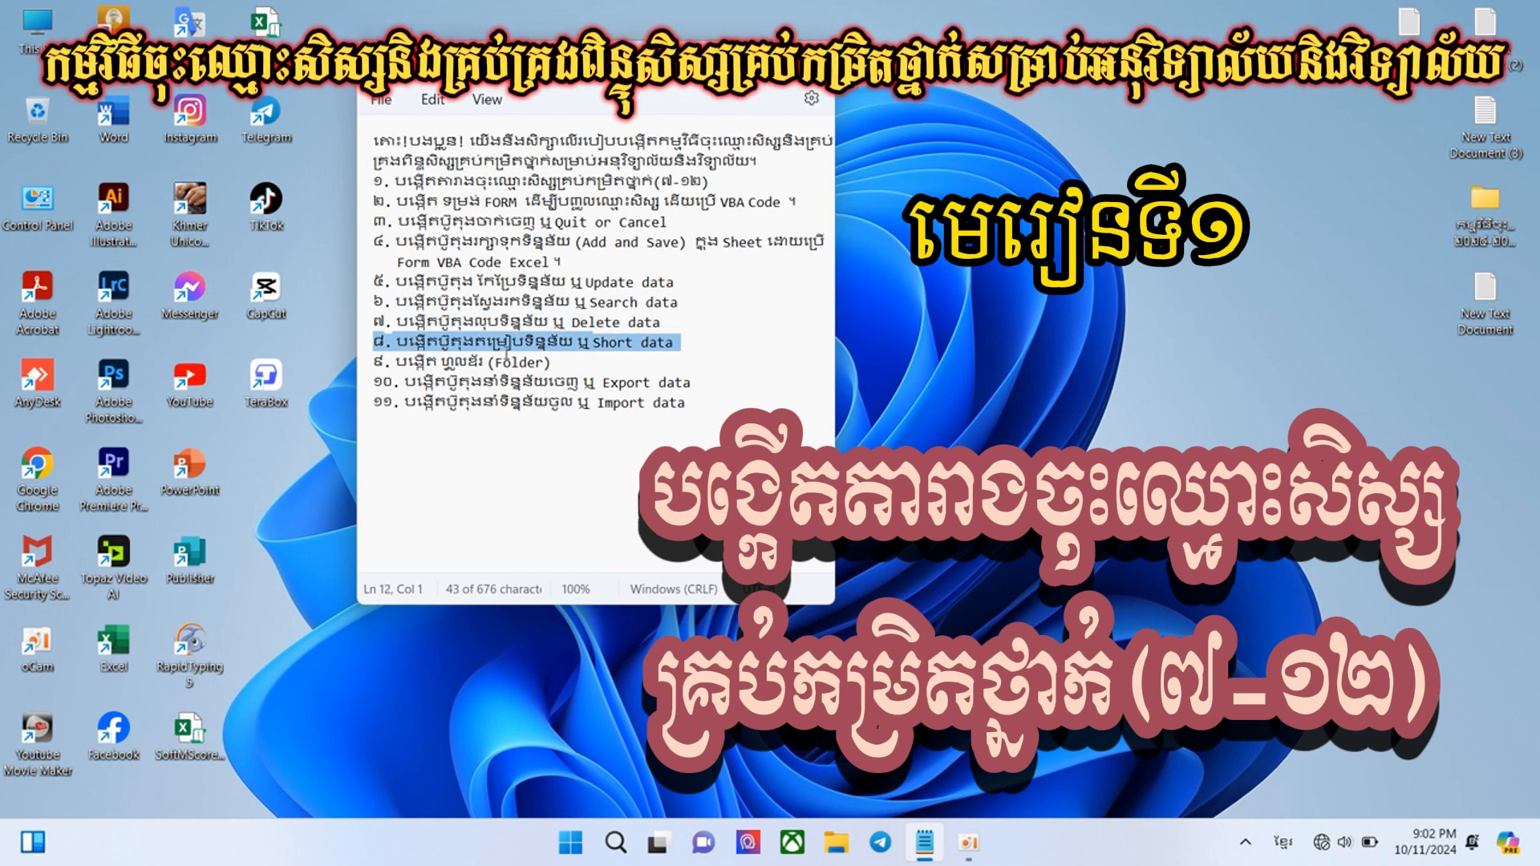
left_click(367, 369)
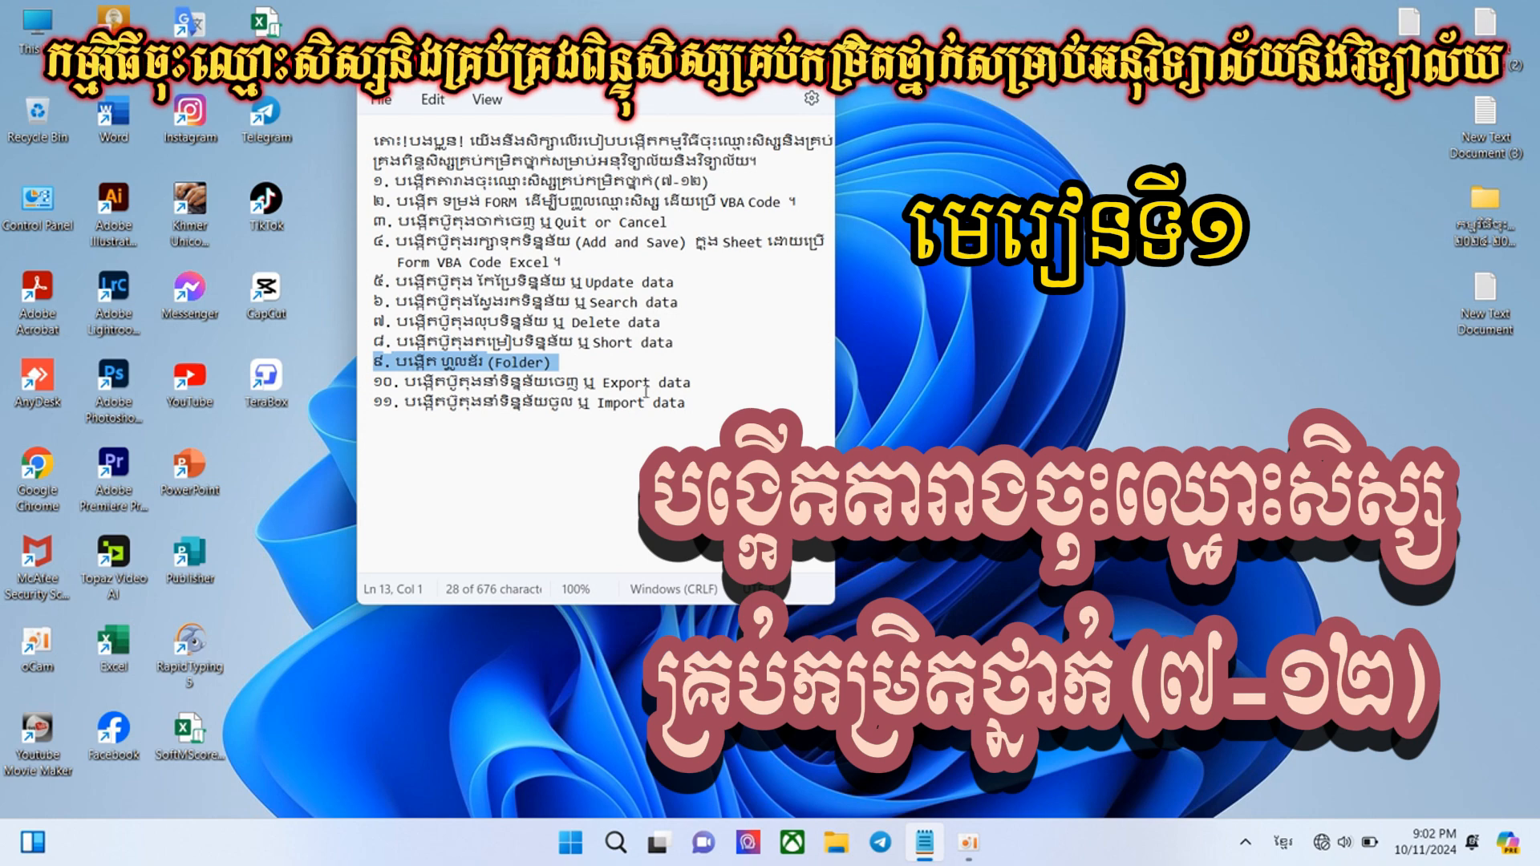
left_click(369, 386)
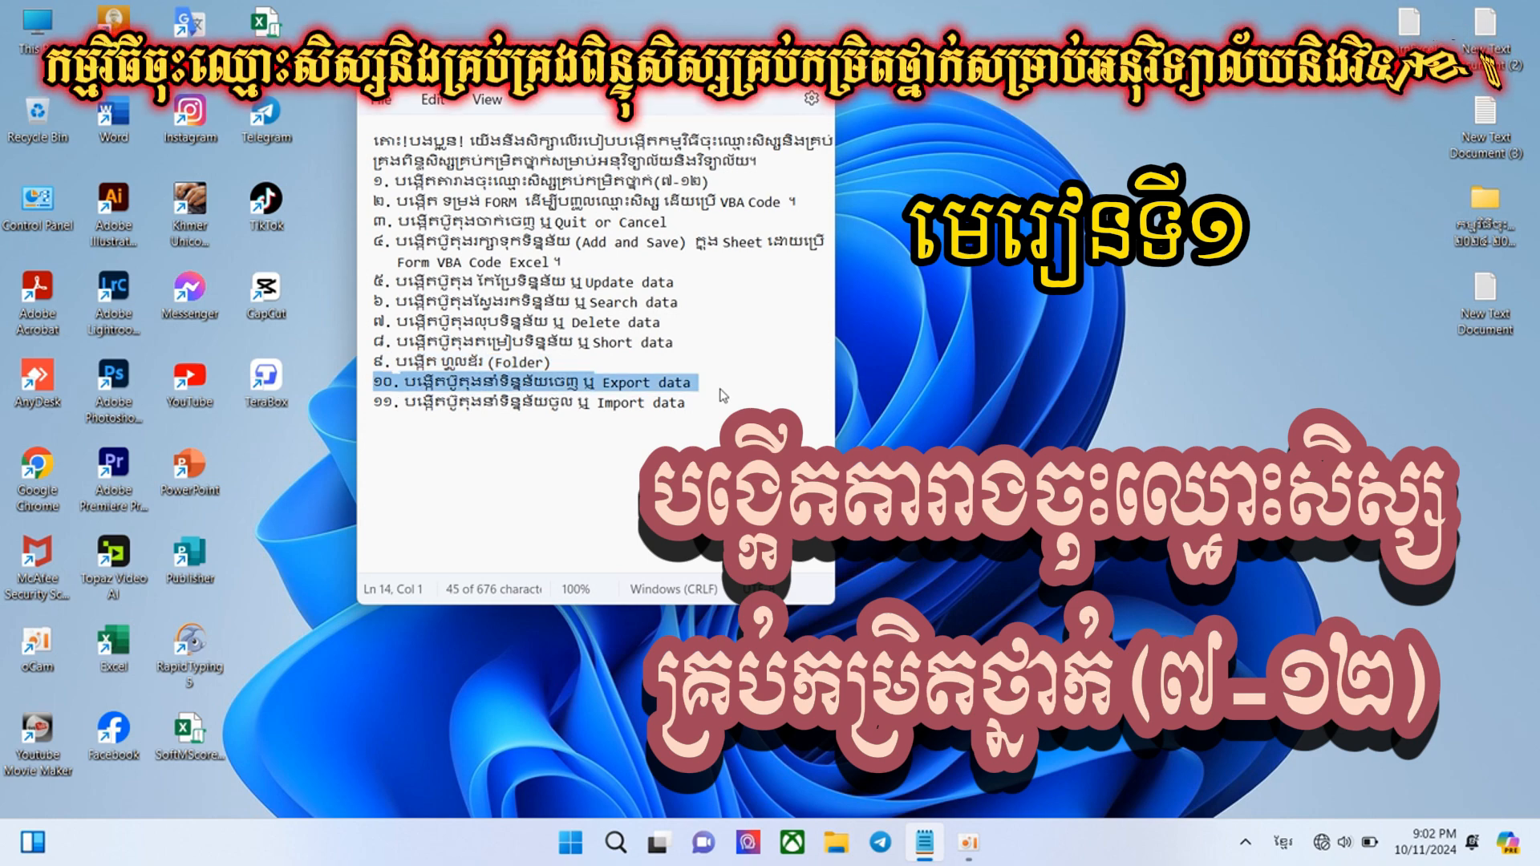
triple_click(360, 410)
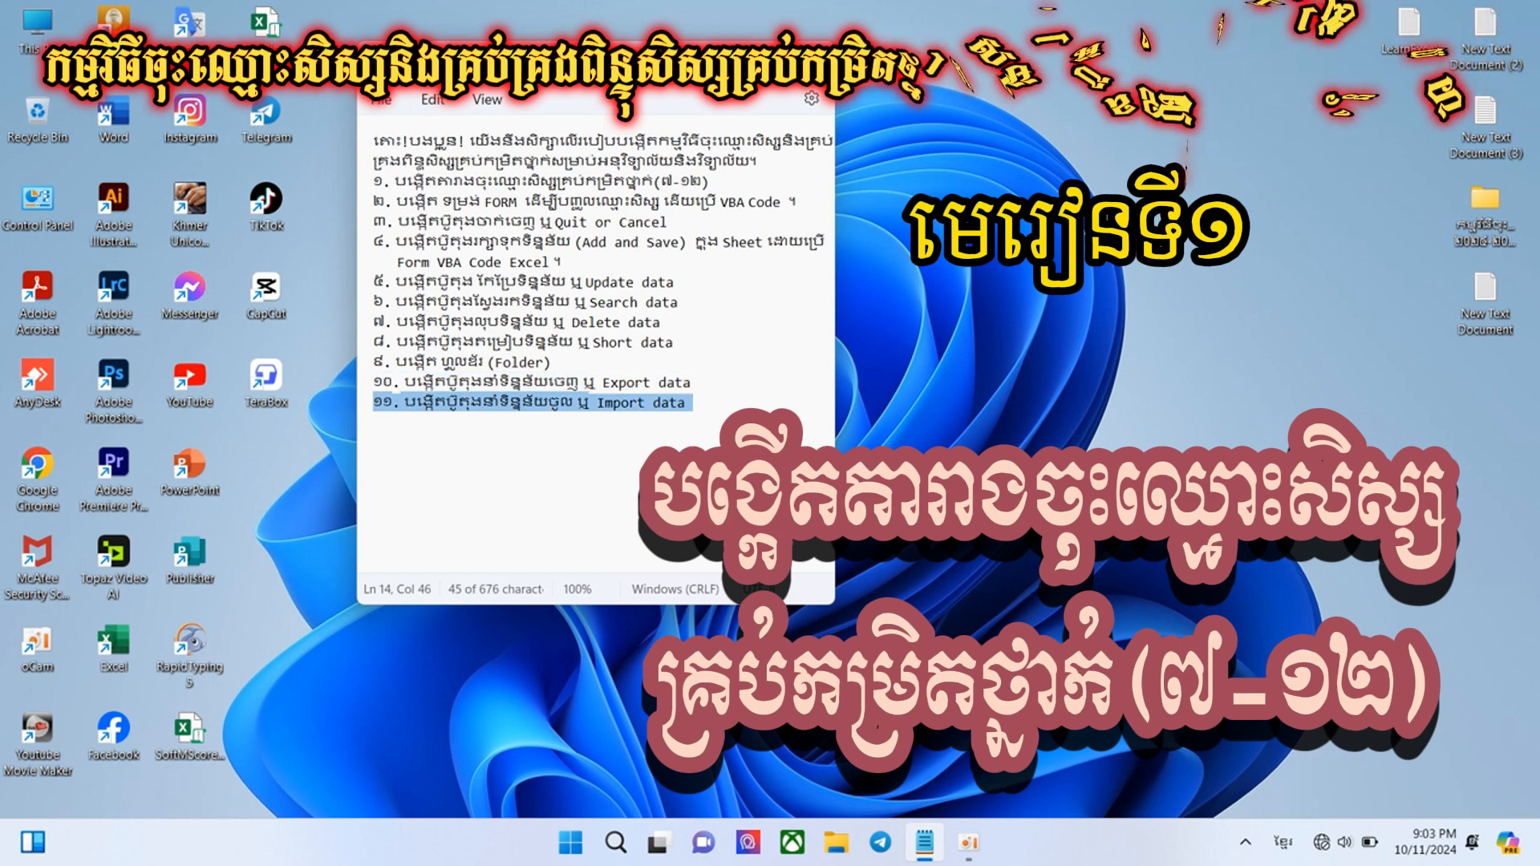
left_click(595, 256)
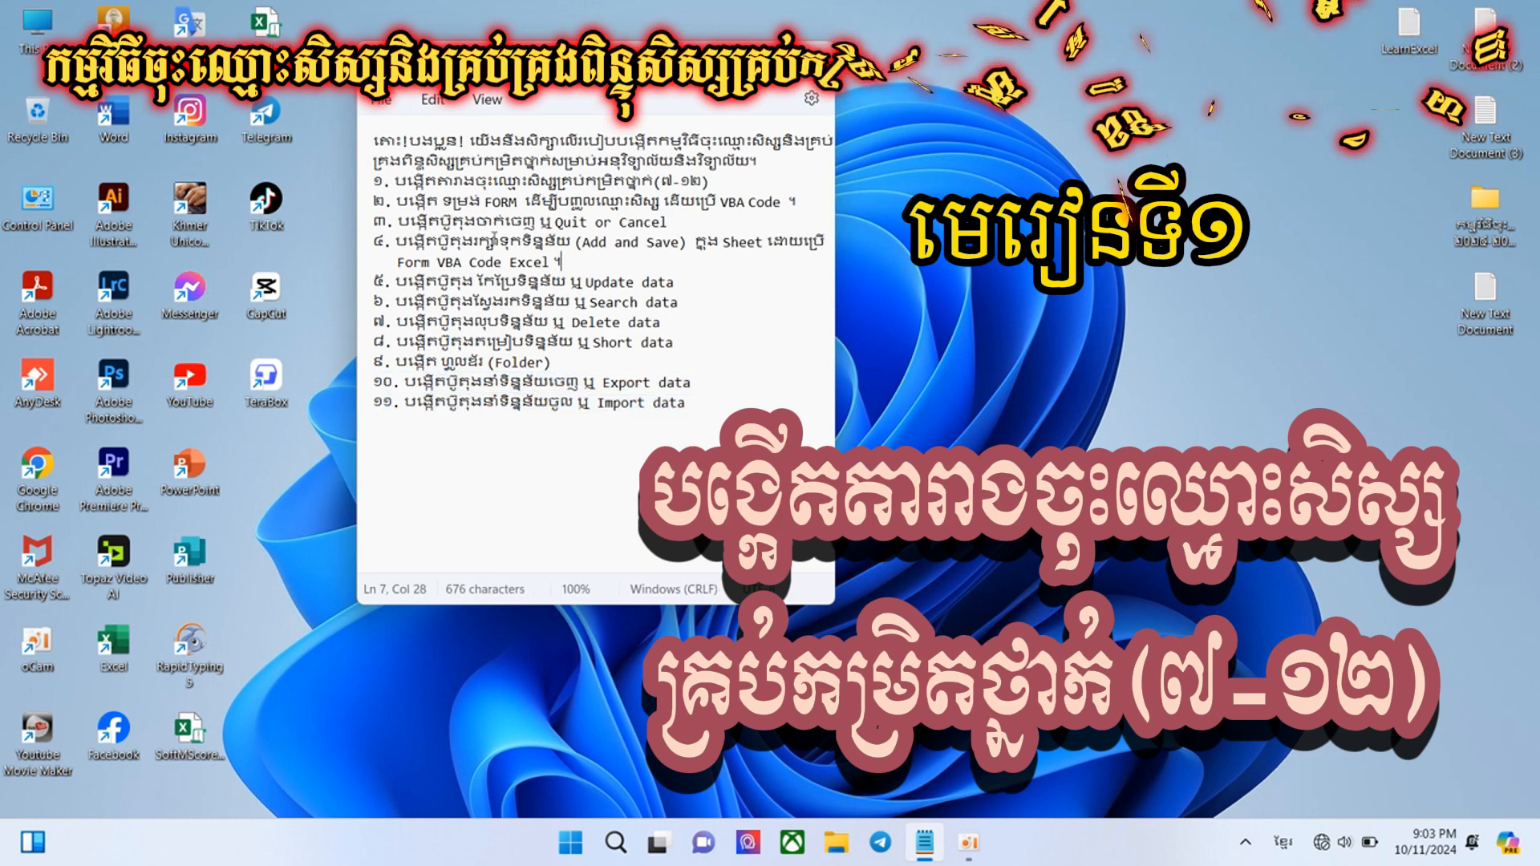
triple_click(366, 183)
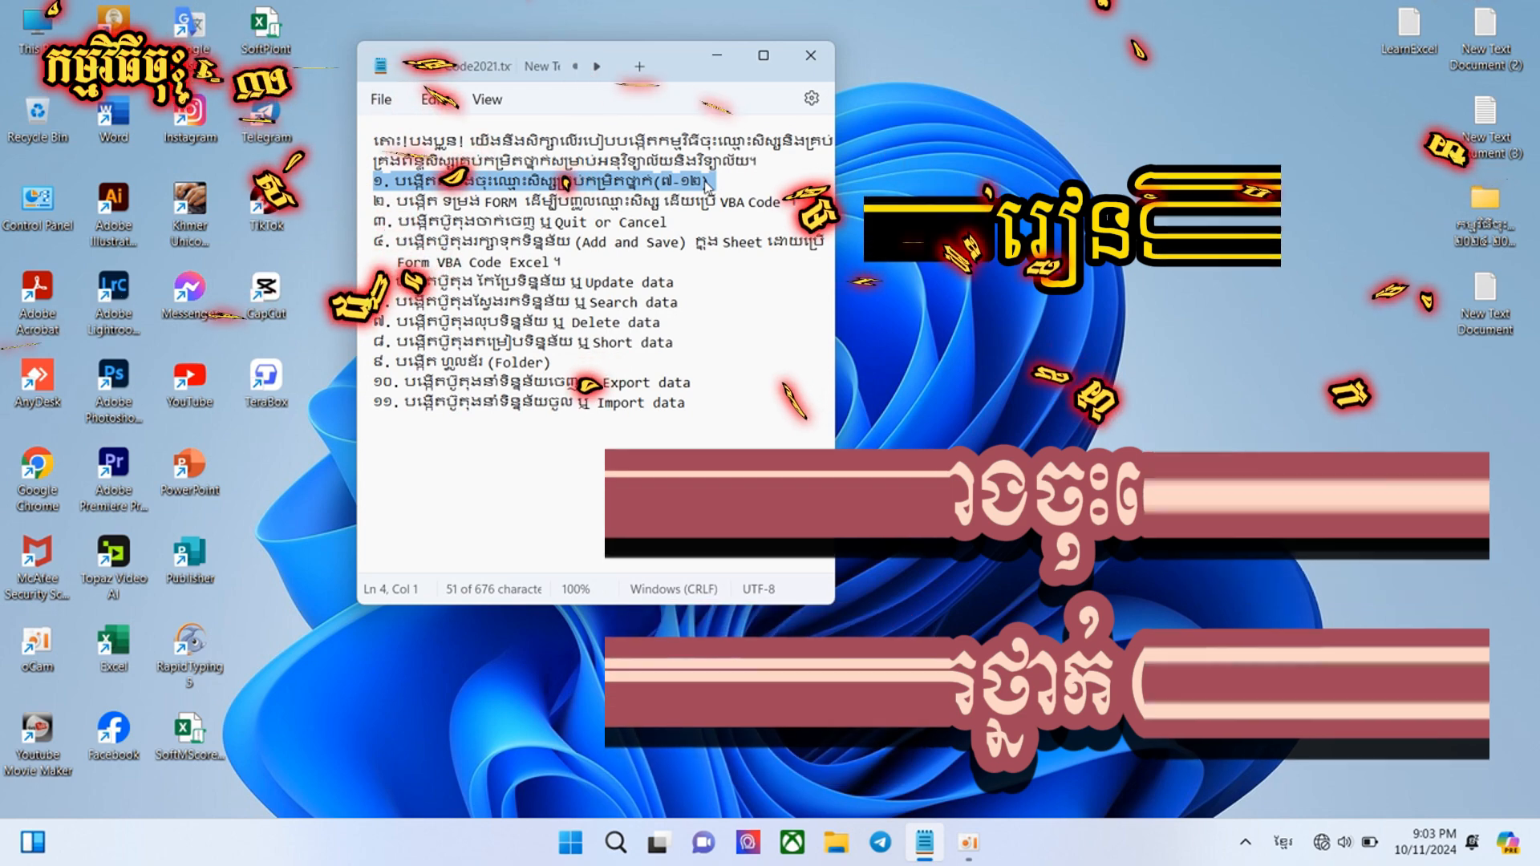
Step: Minimize the notes and open the SoftPiont workbook from the desktop in a maximized Excel window
left_click(716, 56)
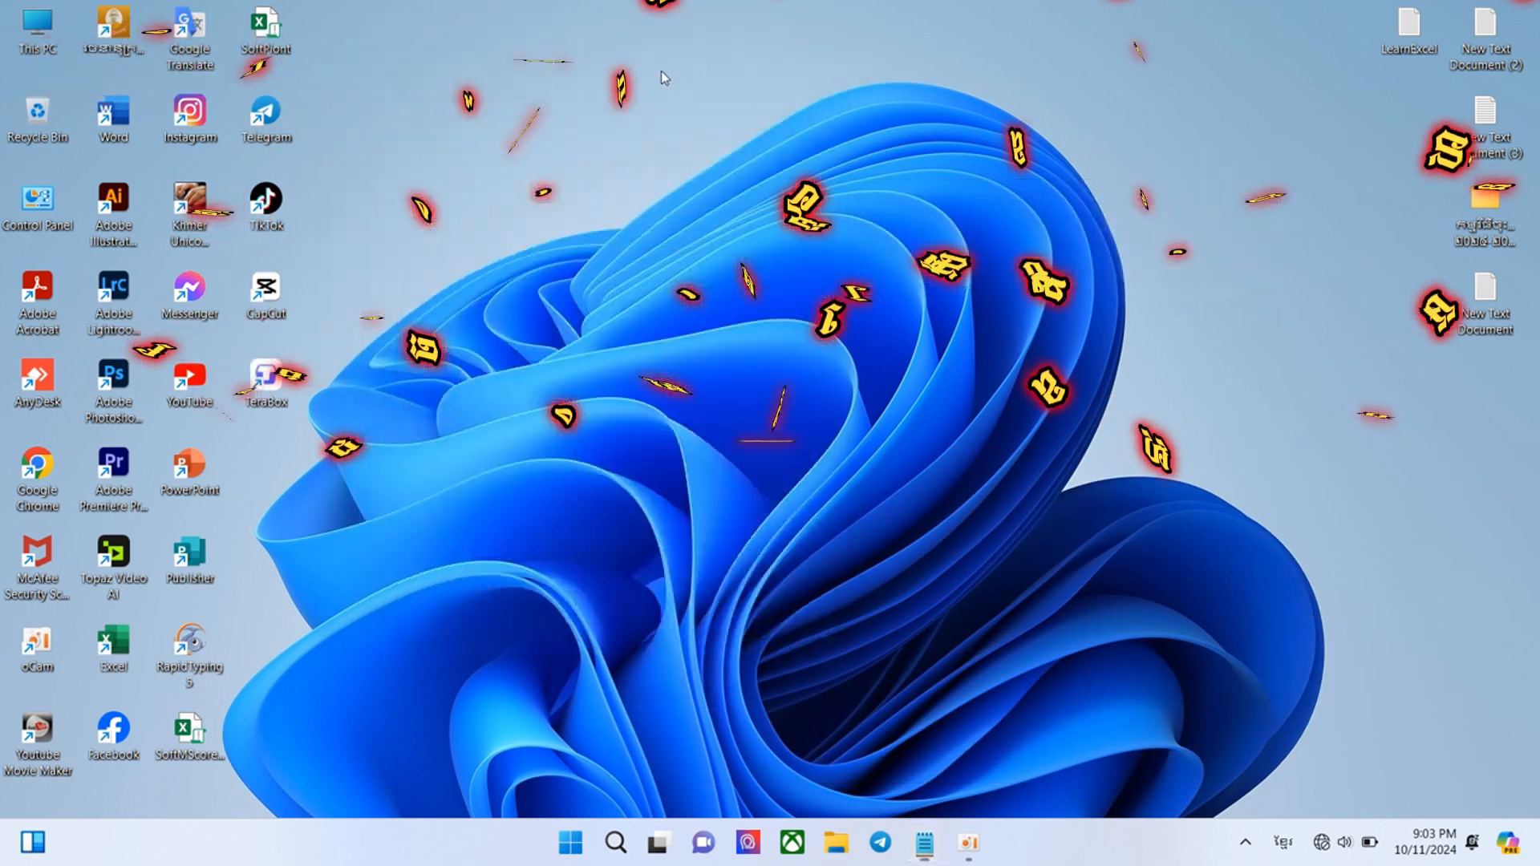
double_click(264, 33)
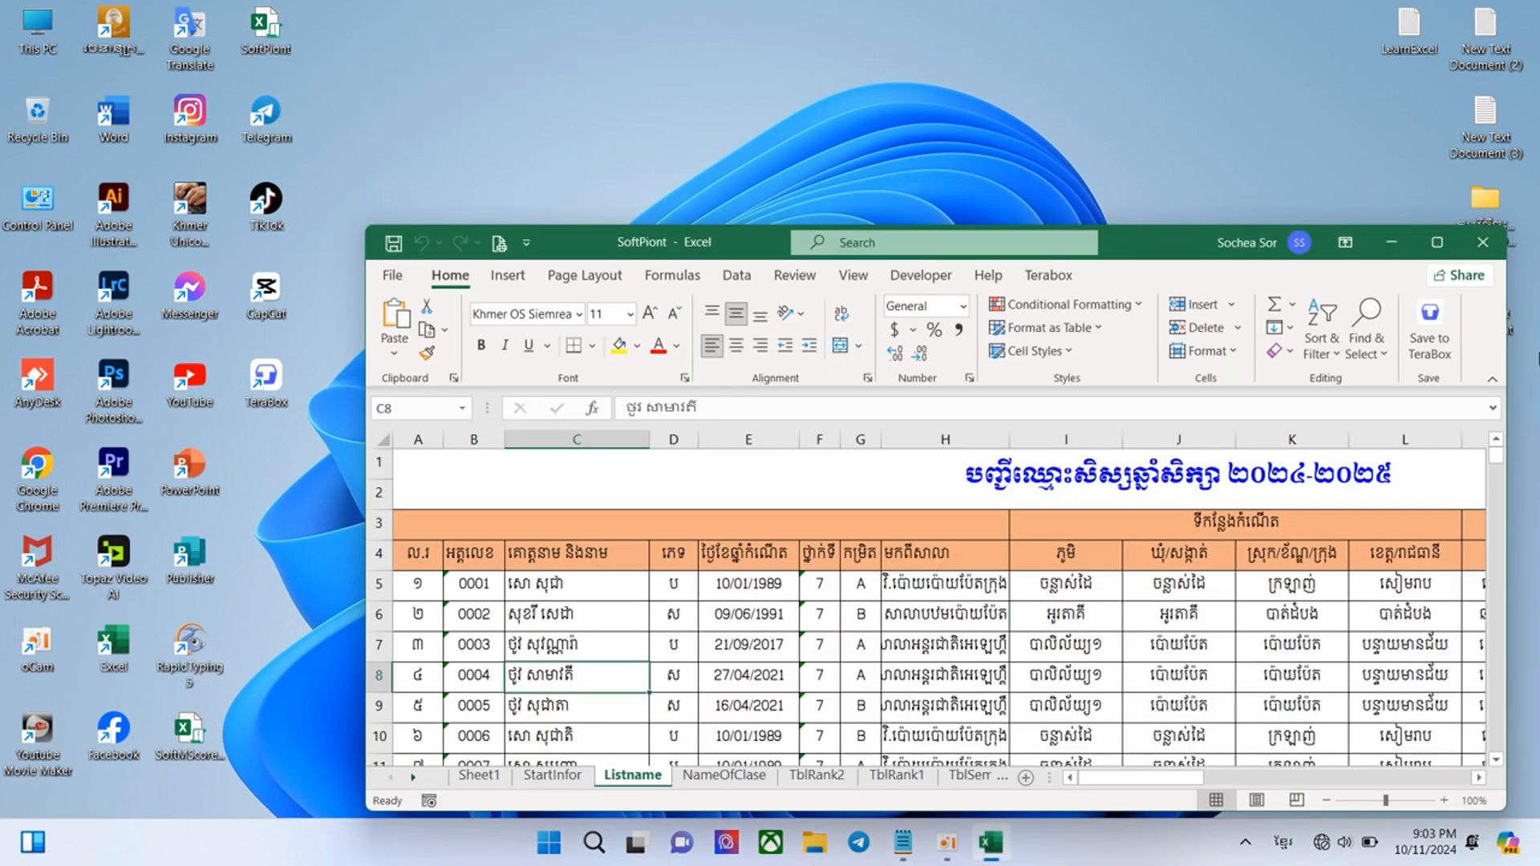
left_click(1437, 242)
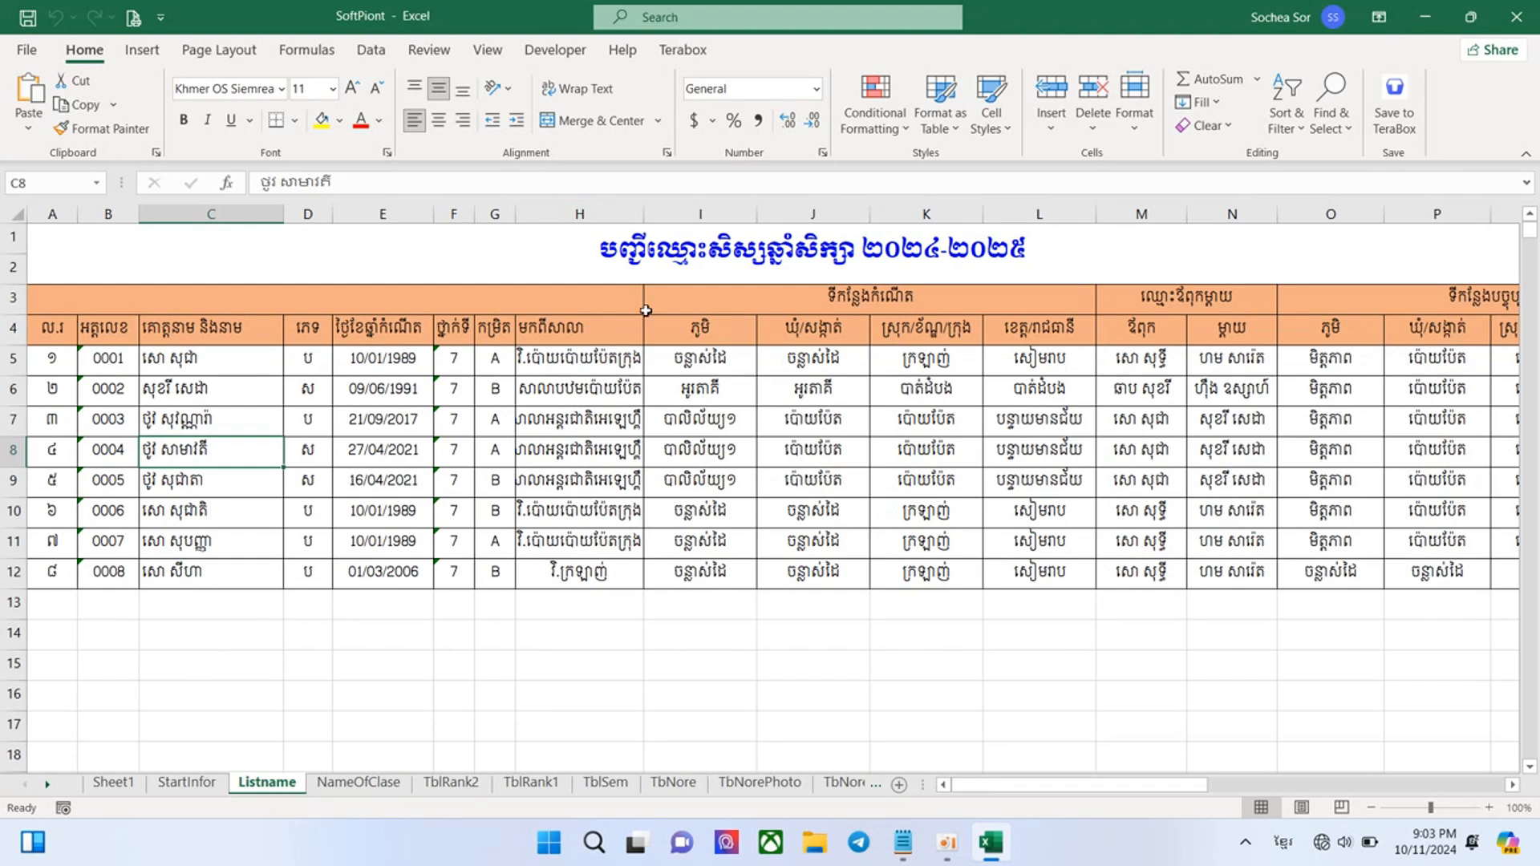
Step: Examine the student list's title and the column headings in row 4 of the Listname sheet
left_click(602, 250)
left_click(126, 326)
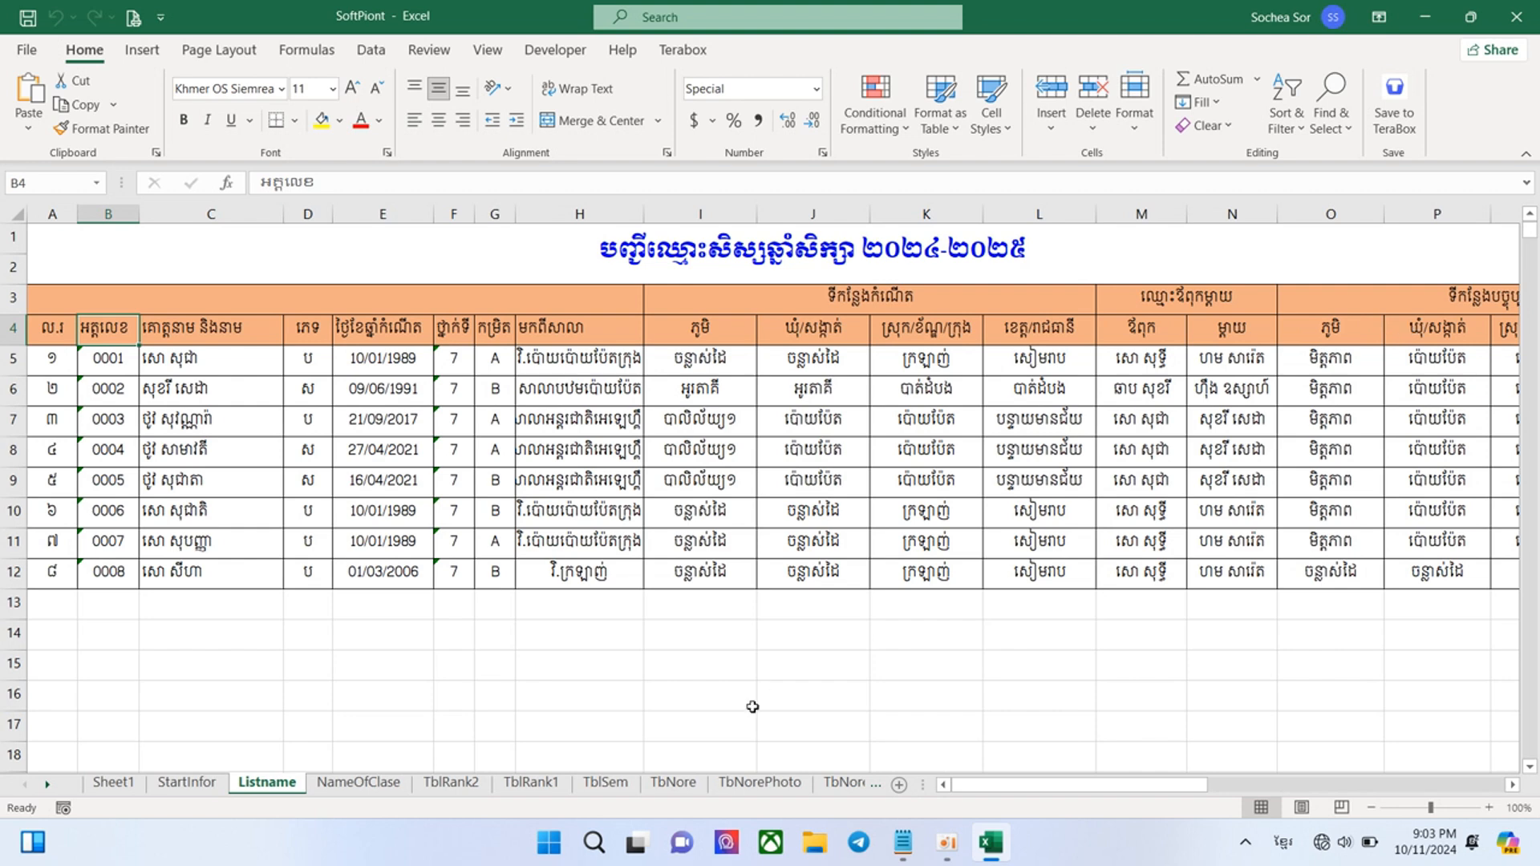
left_click(59, 325)
left_click_drag(59, 326, 835, 338)
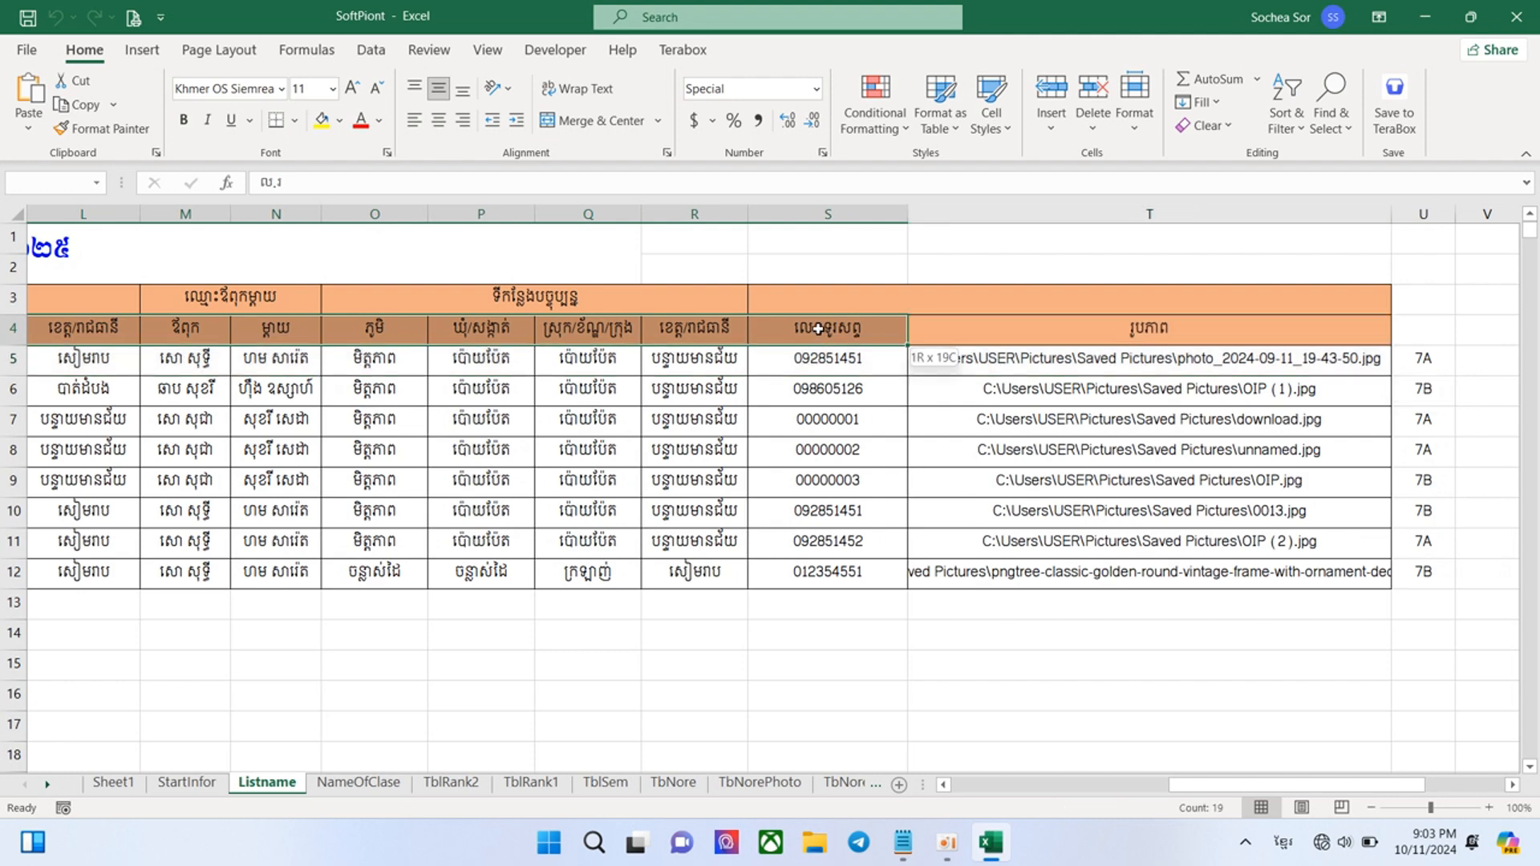
left_click_drag(1284, 784, 933, 705)
left_click(425, 362)
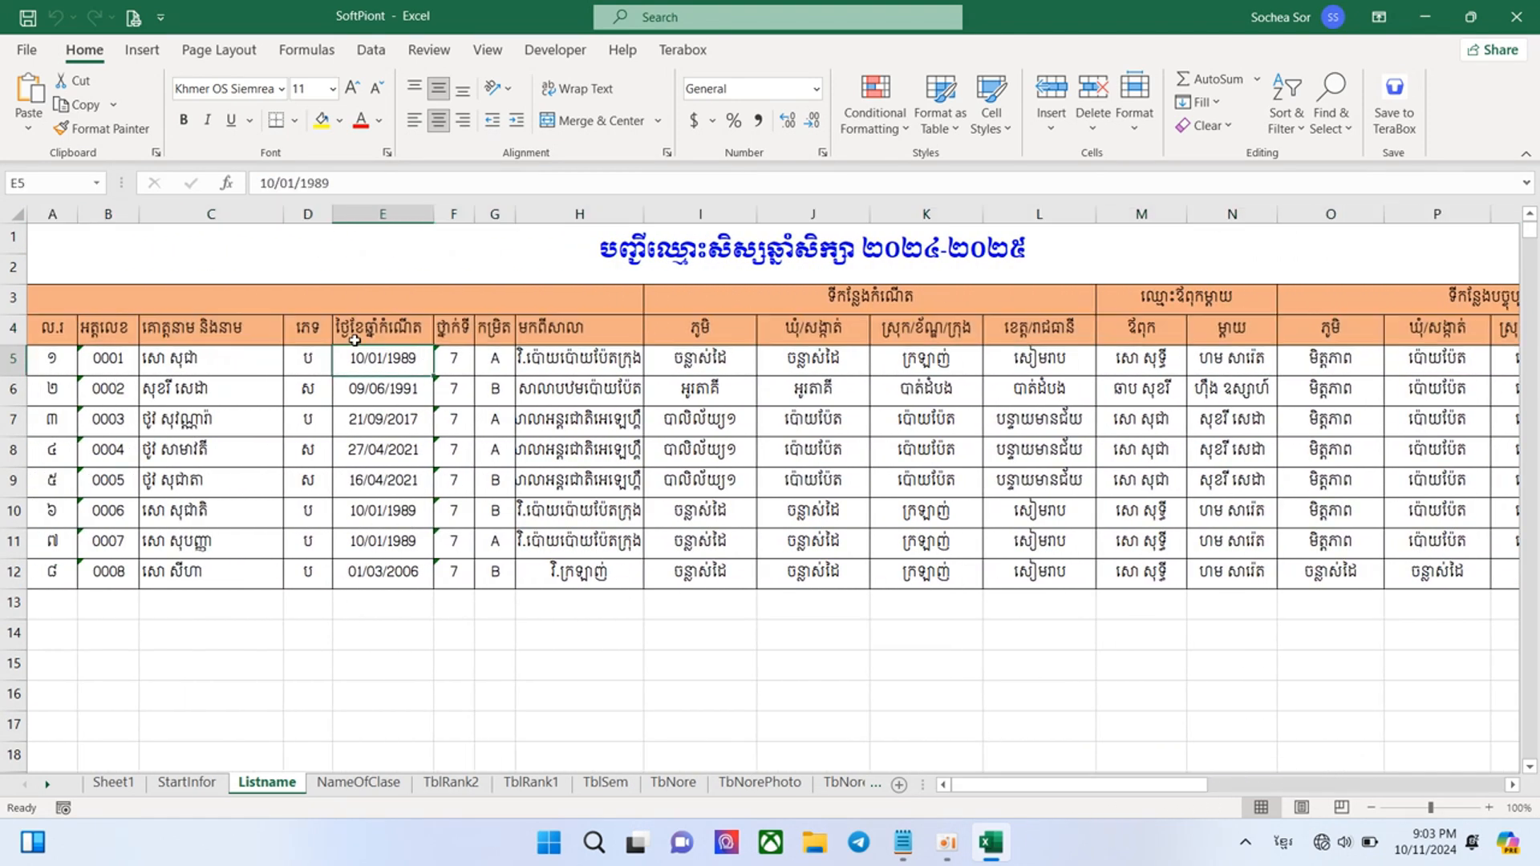
left_click(319, 331)
left_click(222, 312)
left_click(119, 322)
left_click(65, 327)
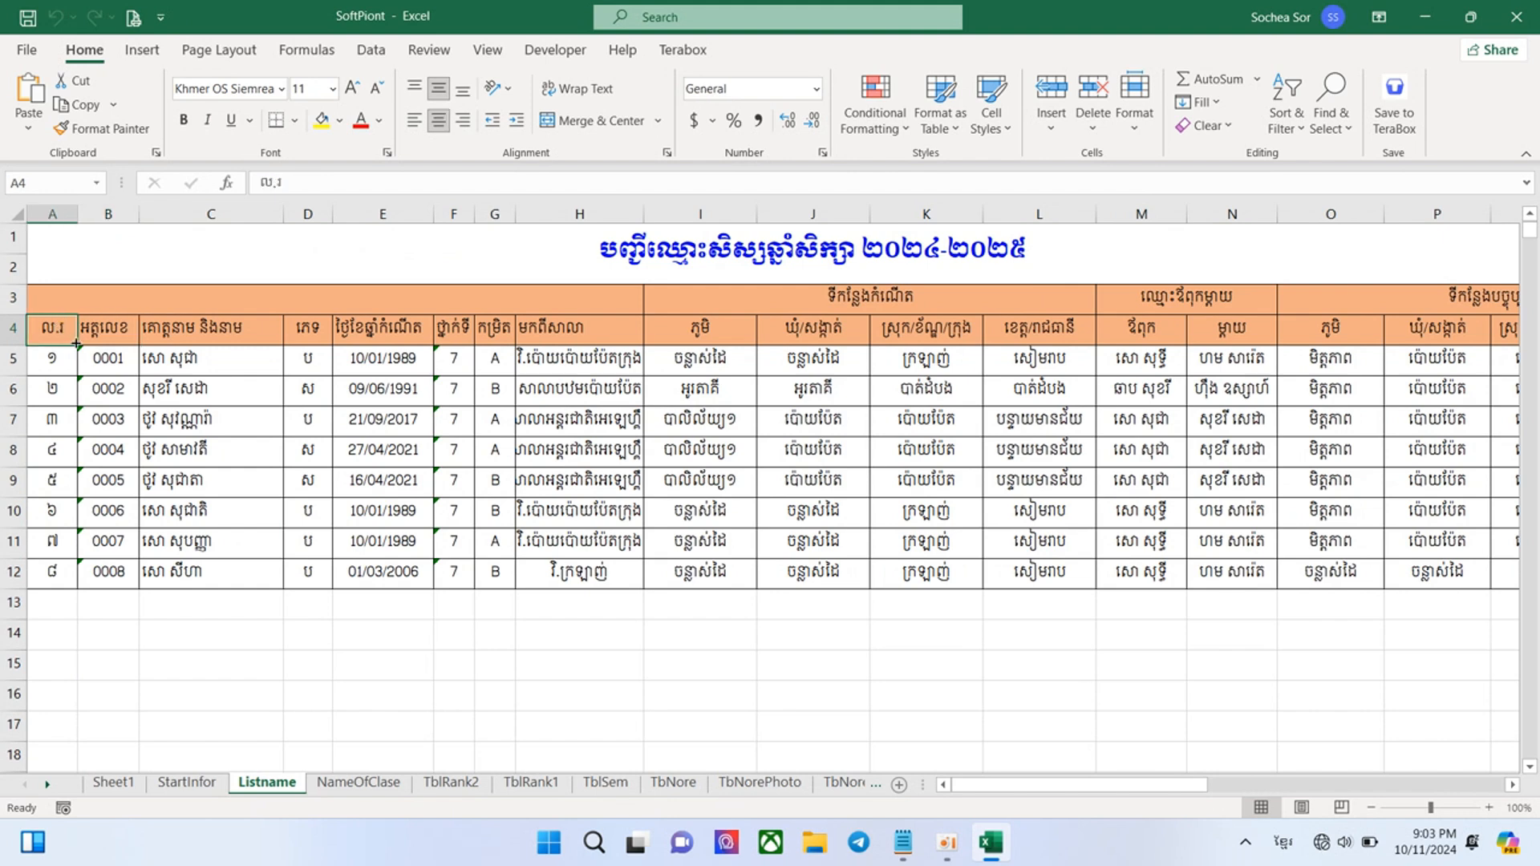
left_click(99, 326)
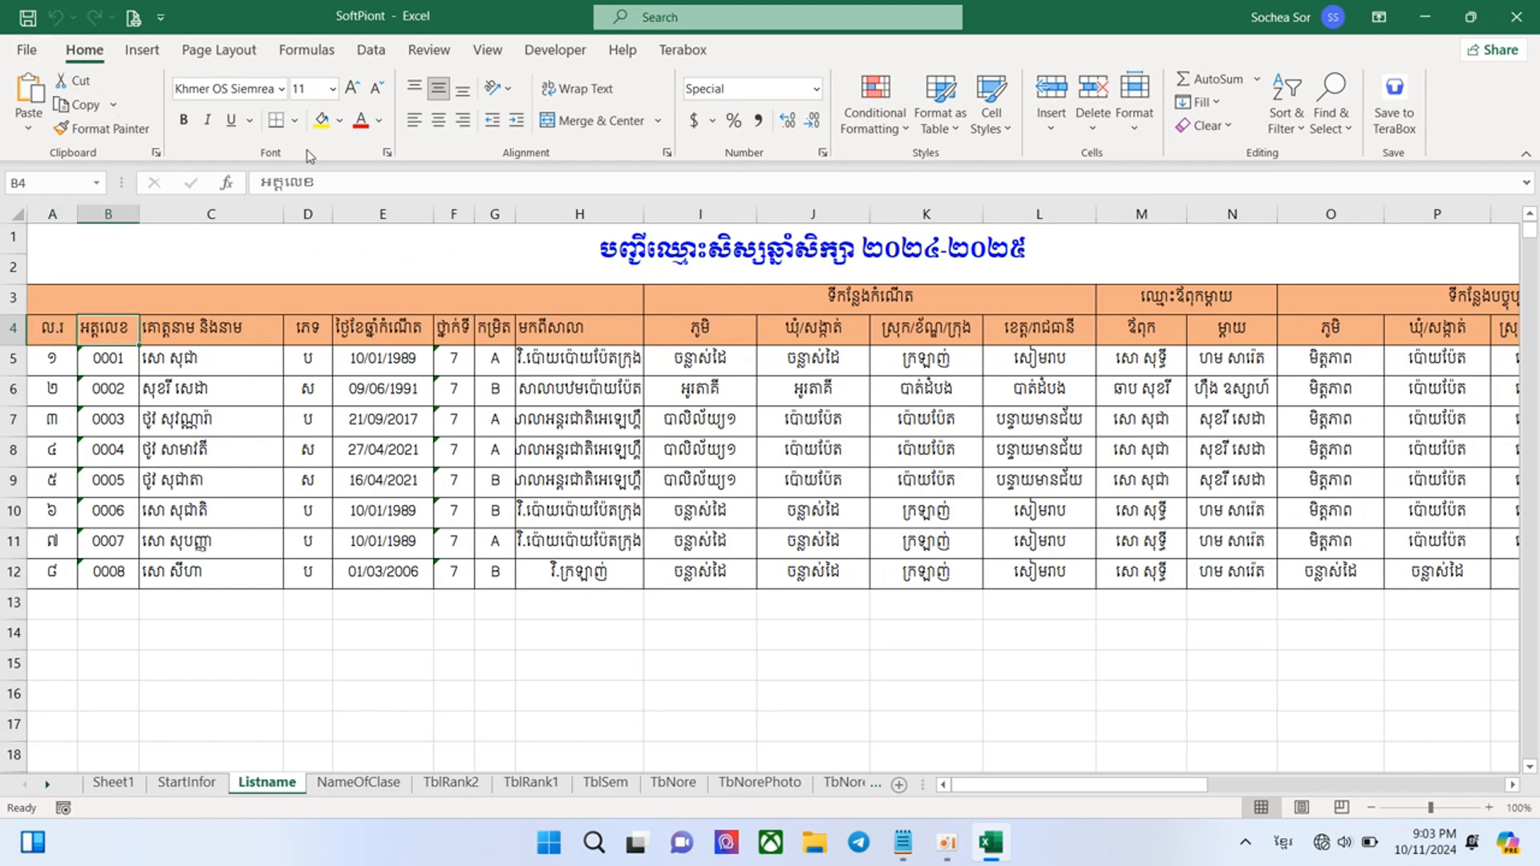
Step: Review the Excel Macro-Enabled Workbook file type among the Save As options for SoftPiont, leaving without saving
left_click(28, 52)
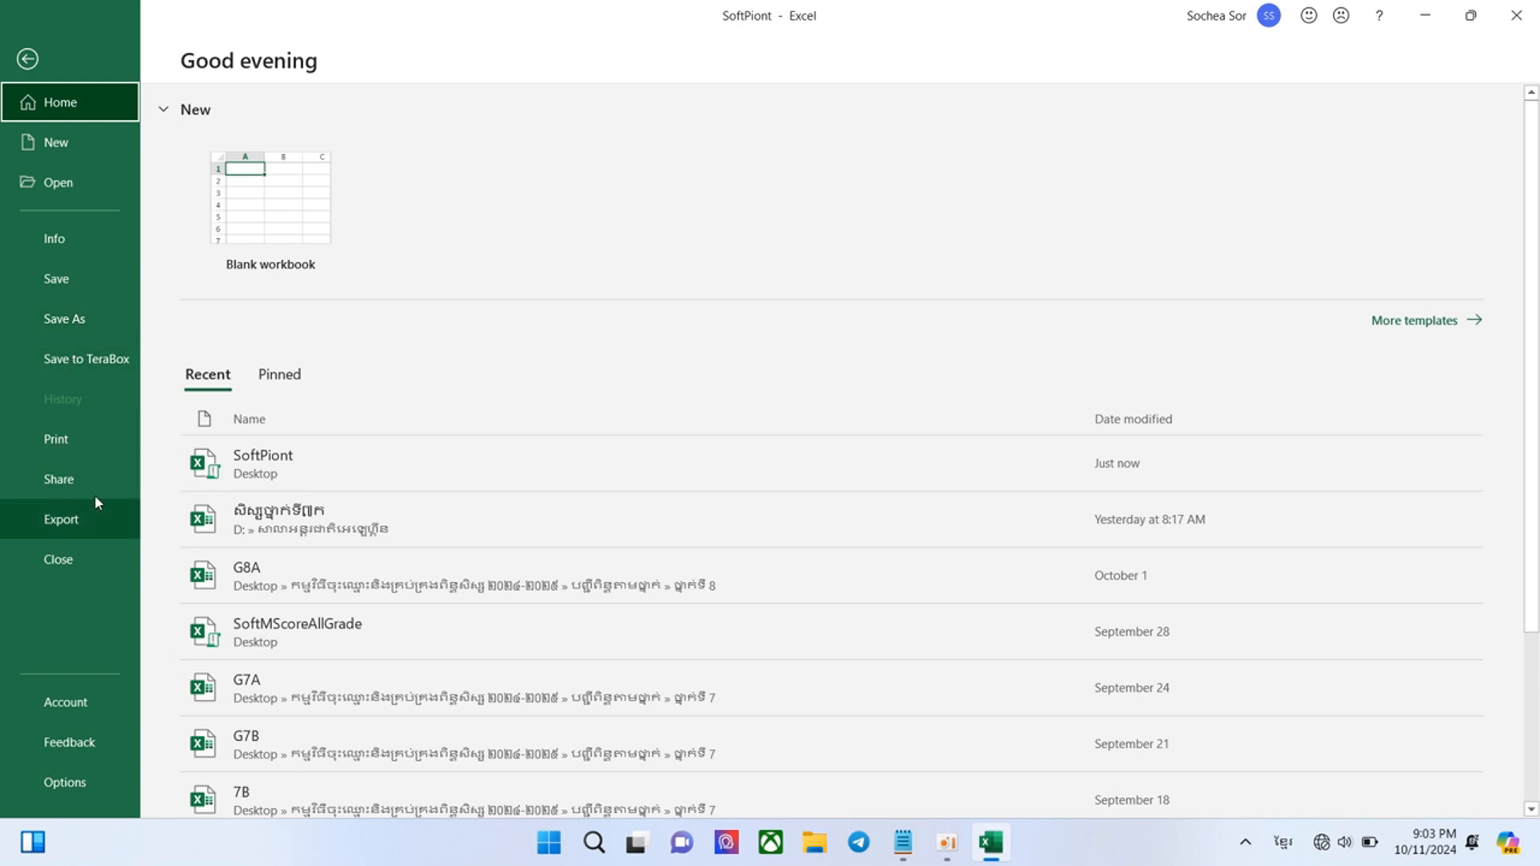
left_click(60, 321)
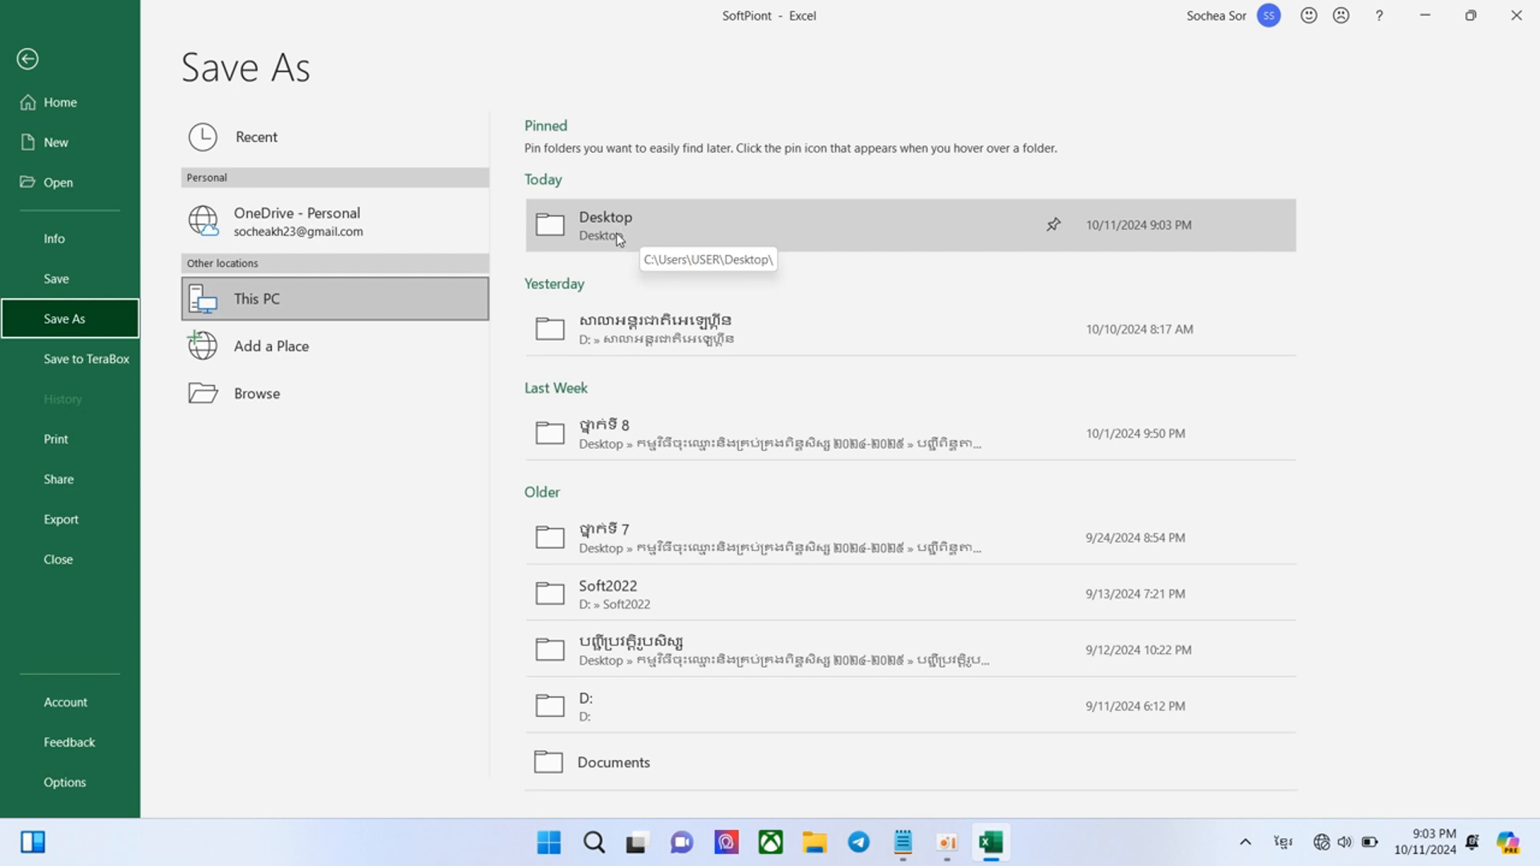
left_click(258, 385)
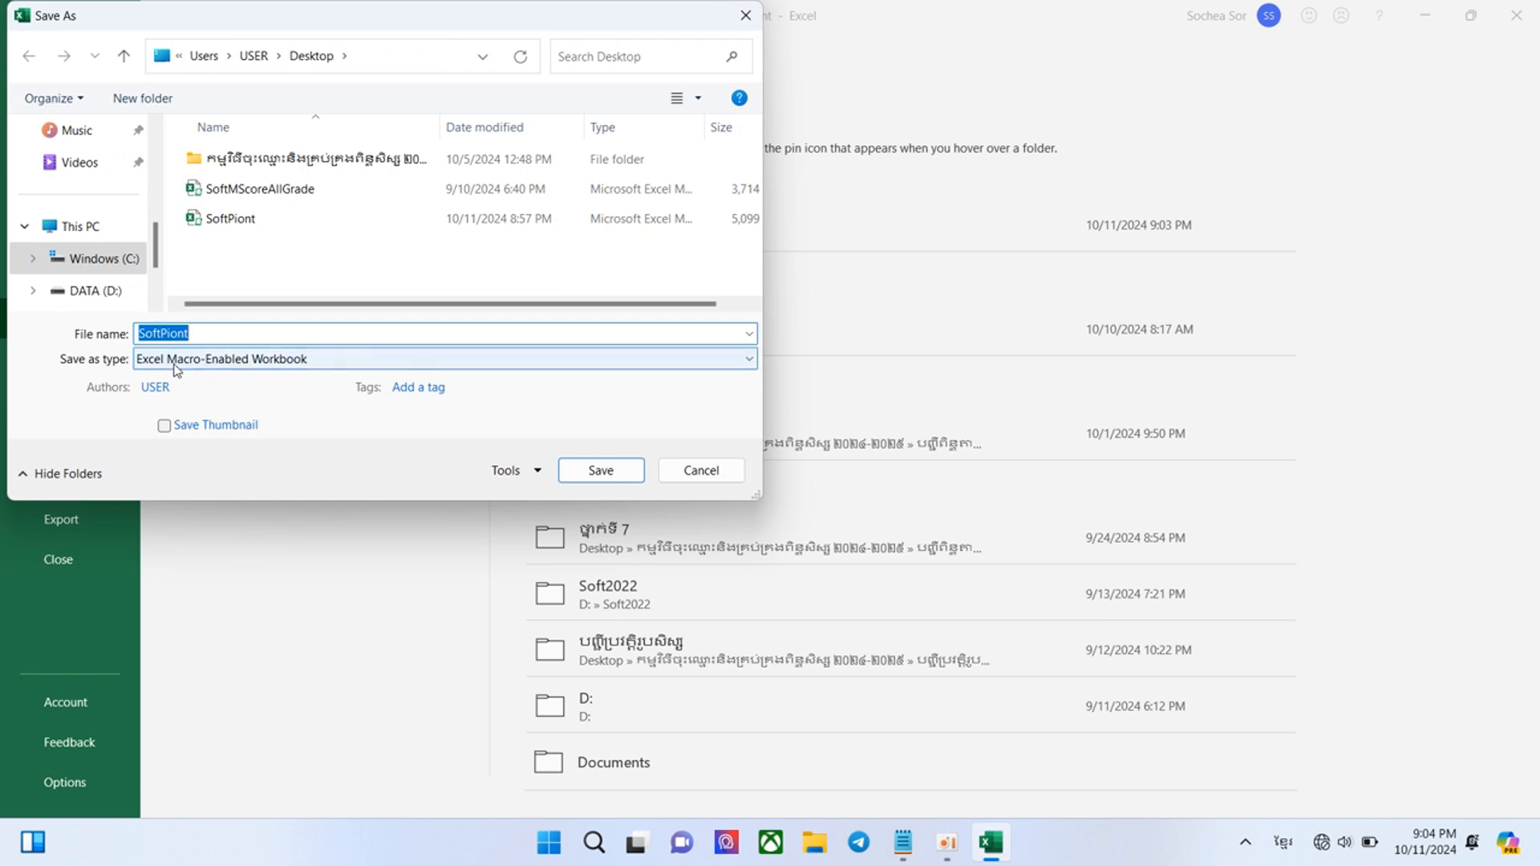
left_click(147, 361)
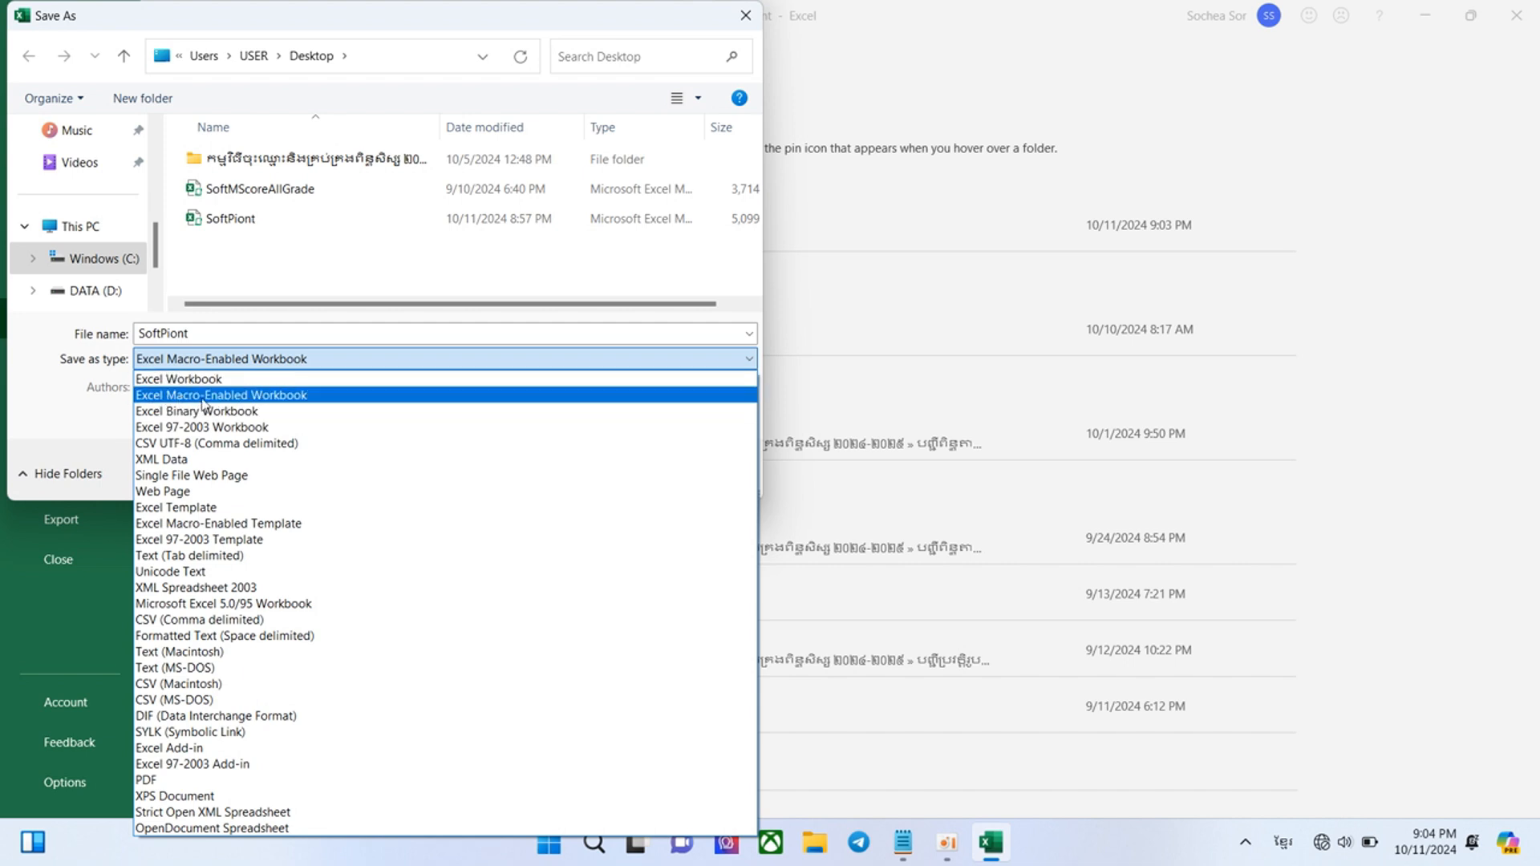
left_click(229, 396)
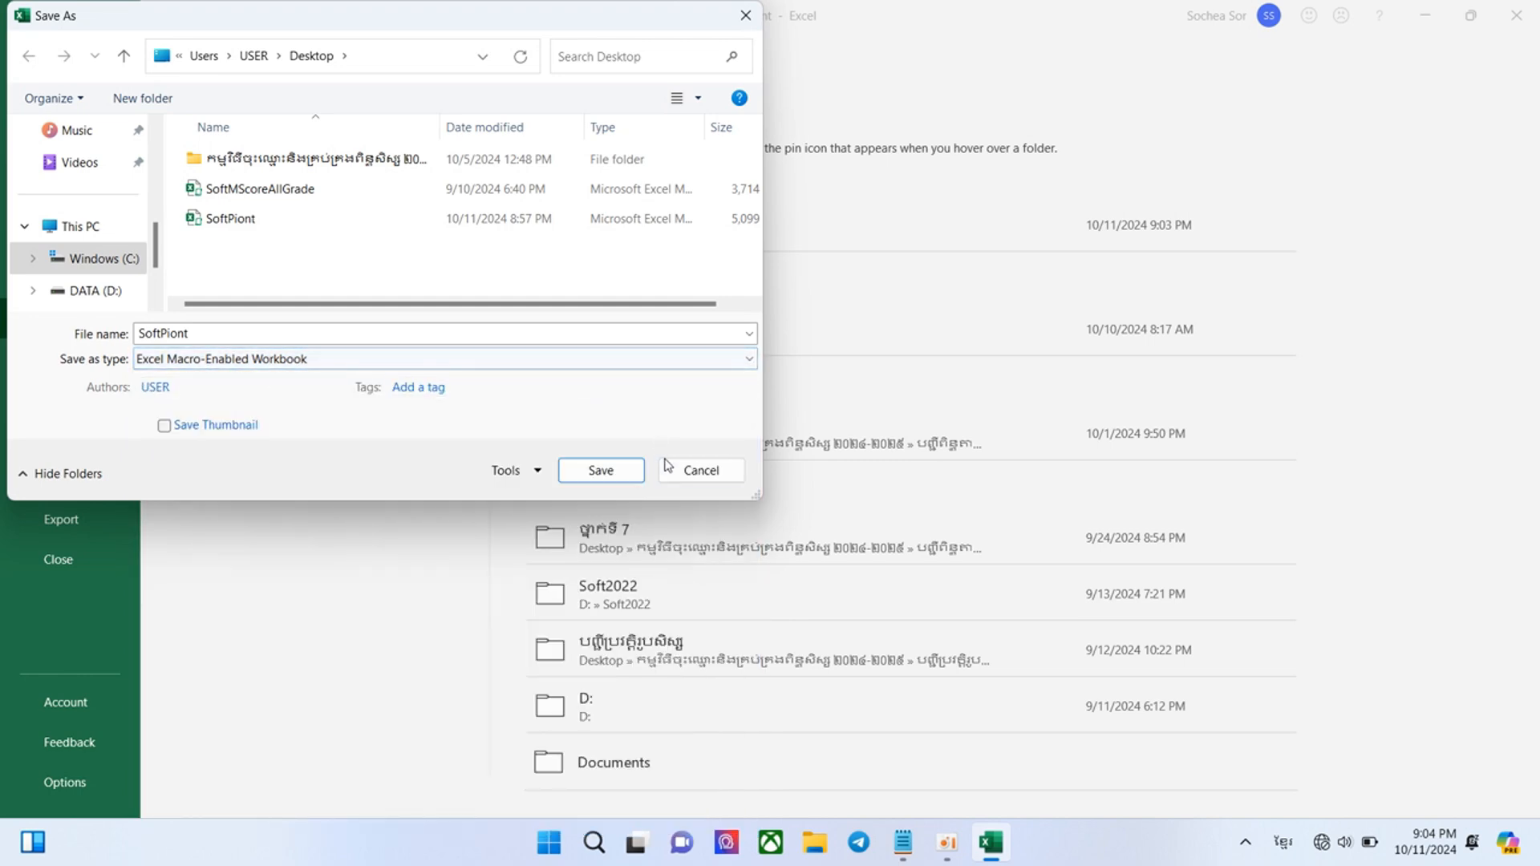
left_click(696, 470)
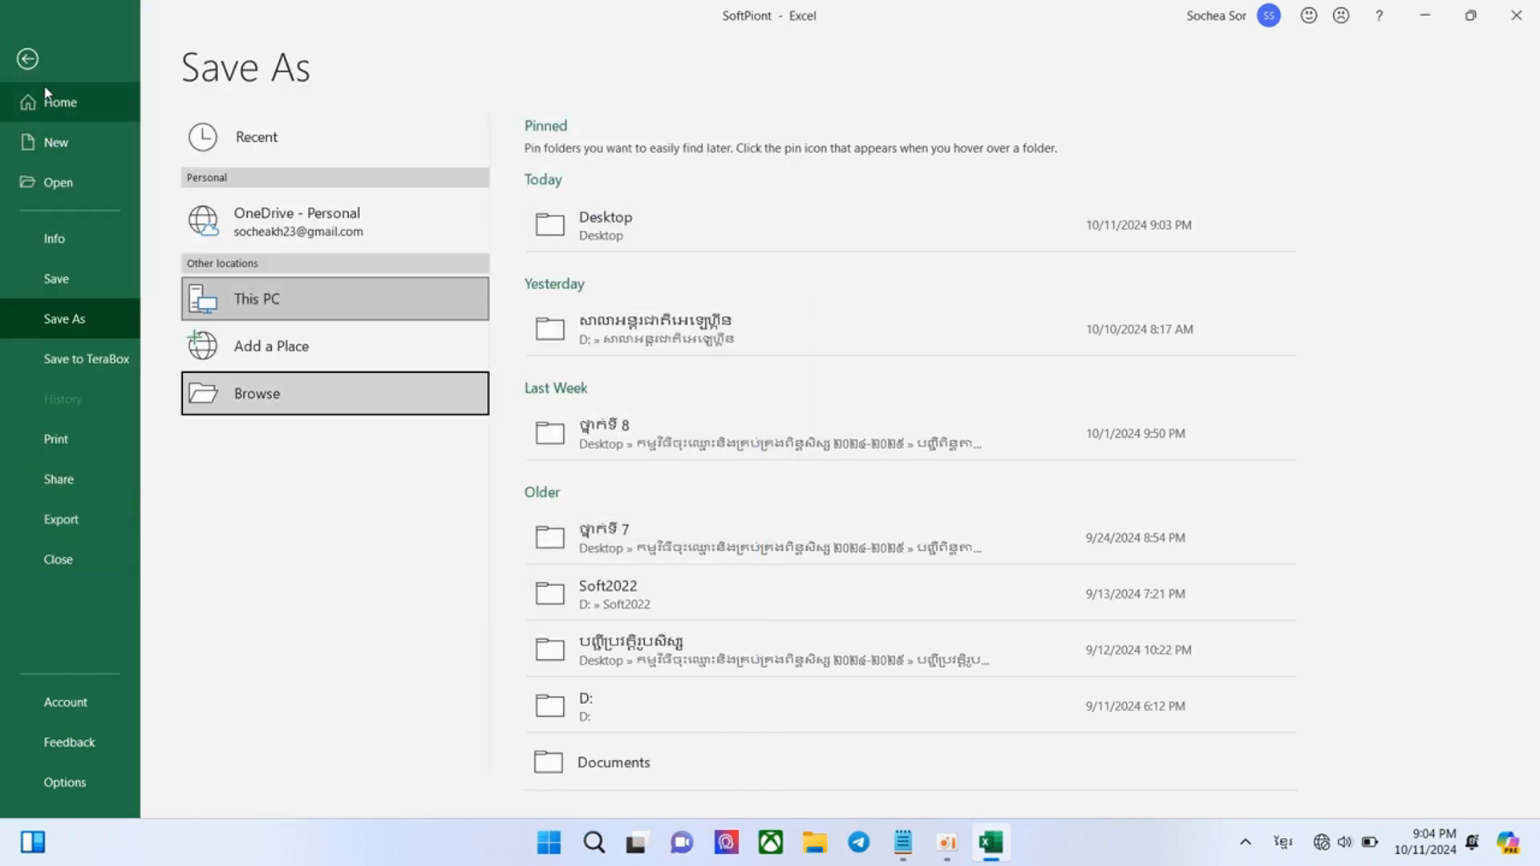
left_click(27, 58)
Step: Inspect the Listname title's formula and the school year, office, school name and management role fields on the StartInfor sheet
left_click(122, 301)
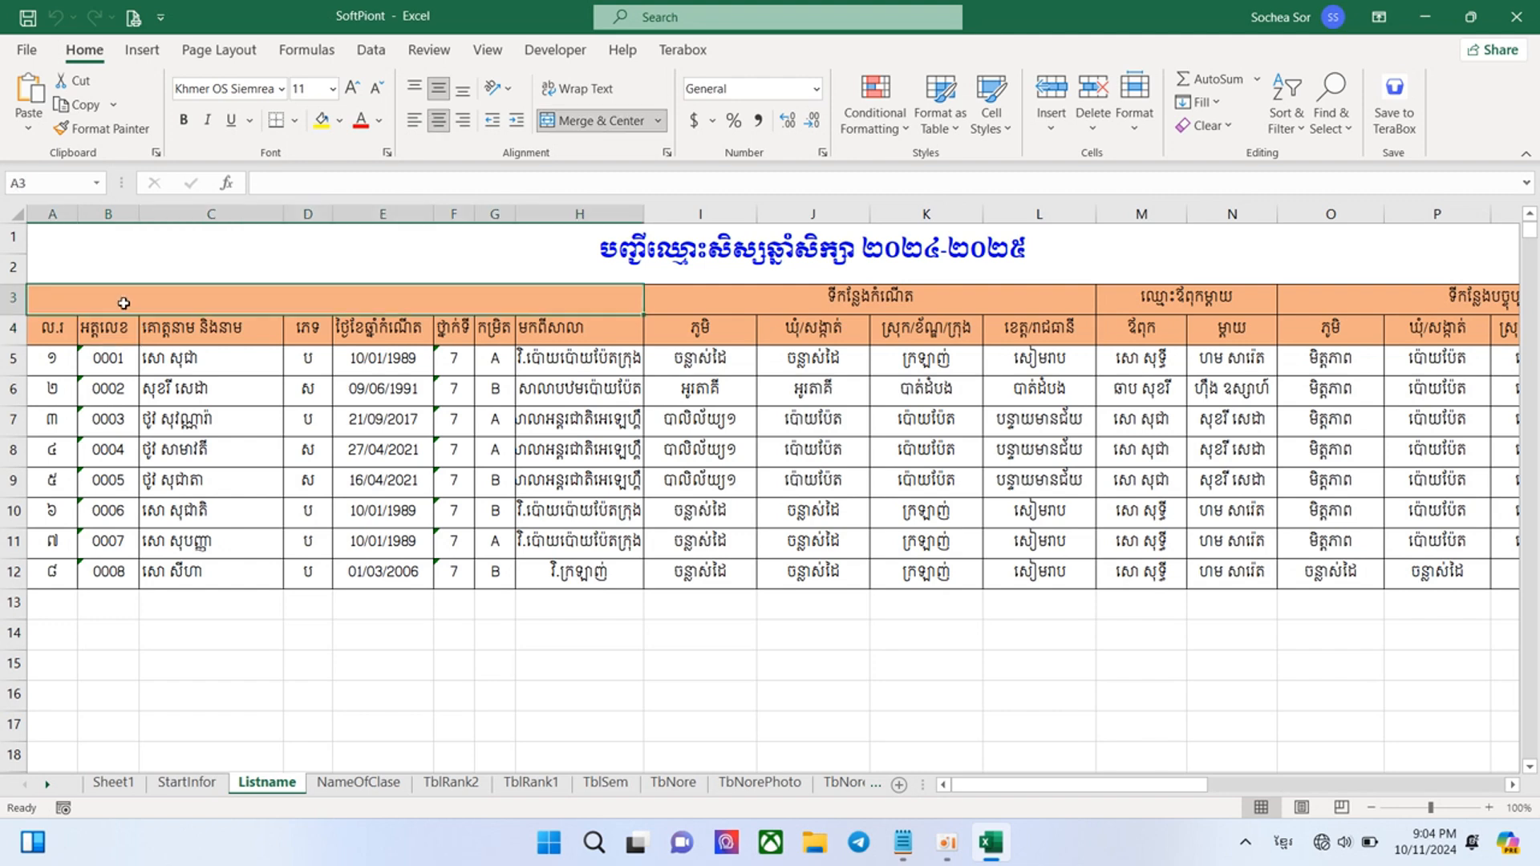
left_click(638, 265)
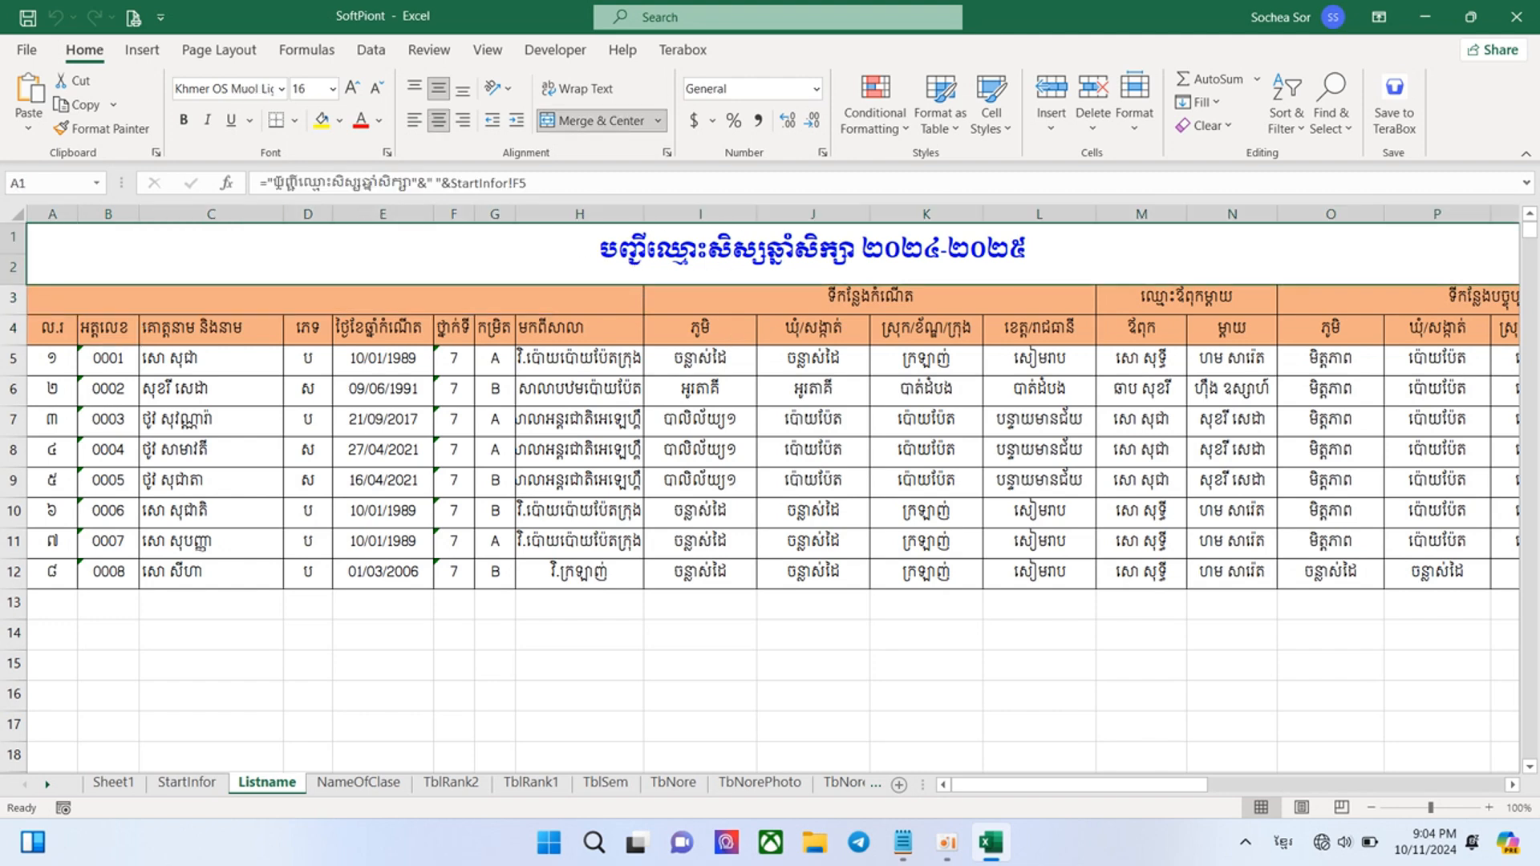
left_click(211, 781)
left_click(303, 308)
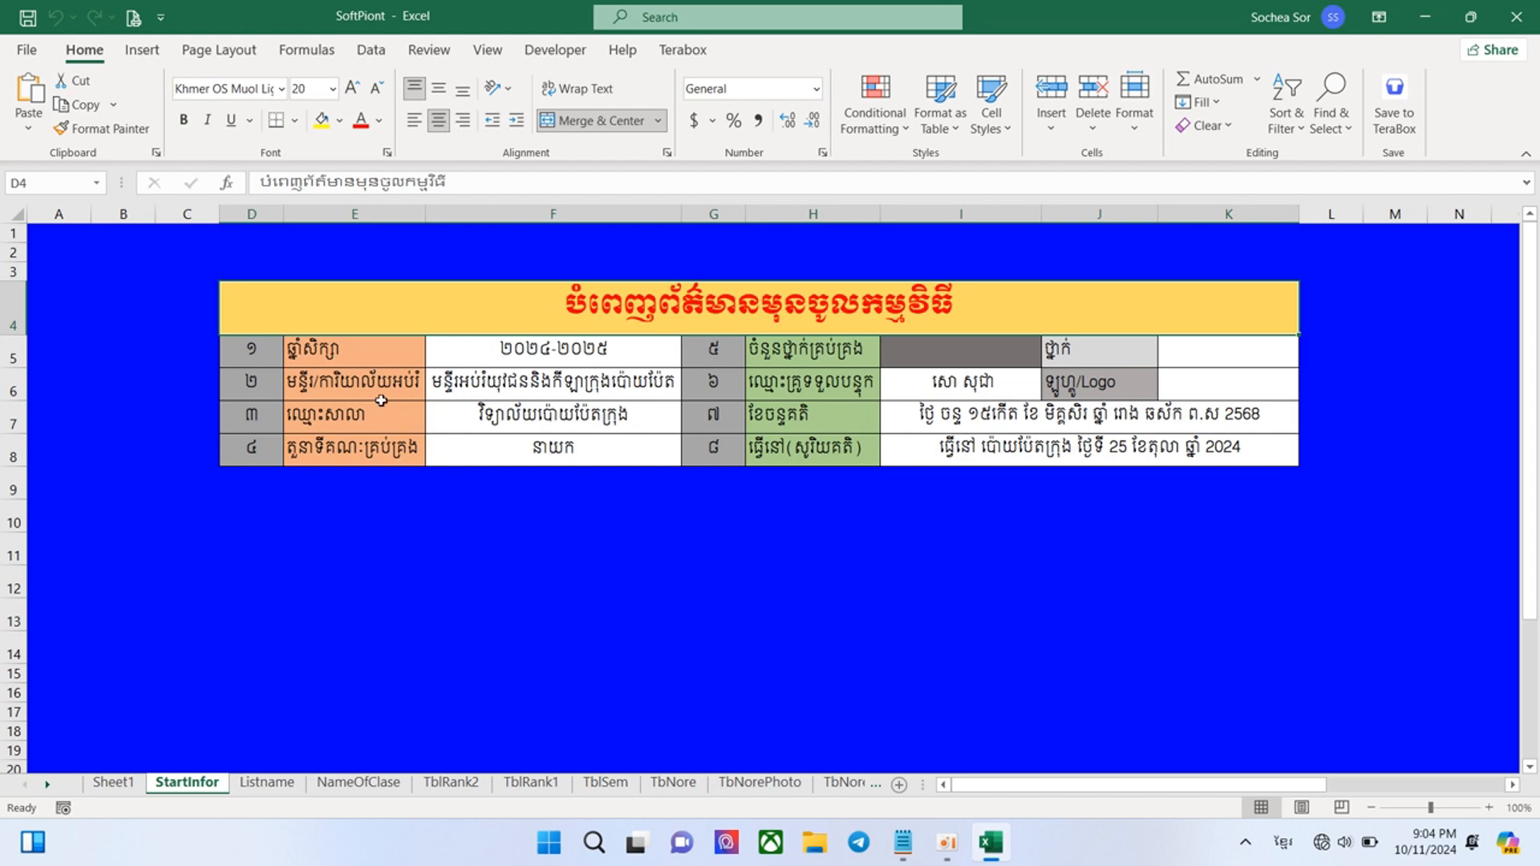
left_click(324, 362)
left_click(345, 389)
left_click(343, 419)
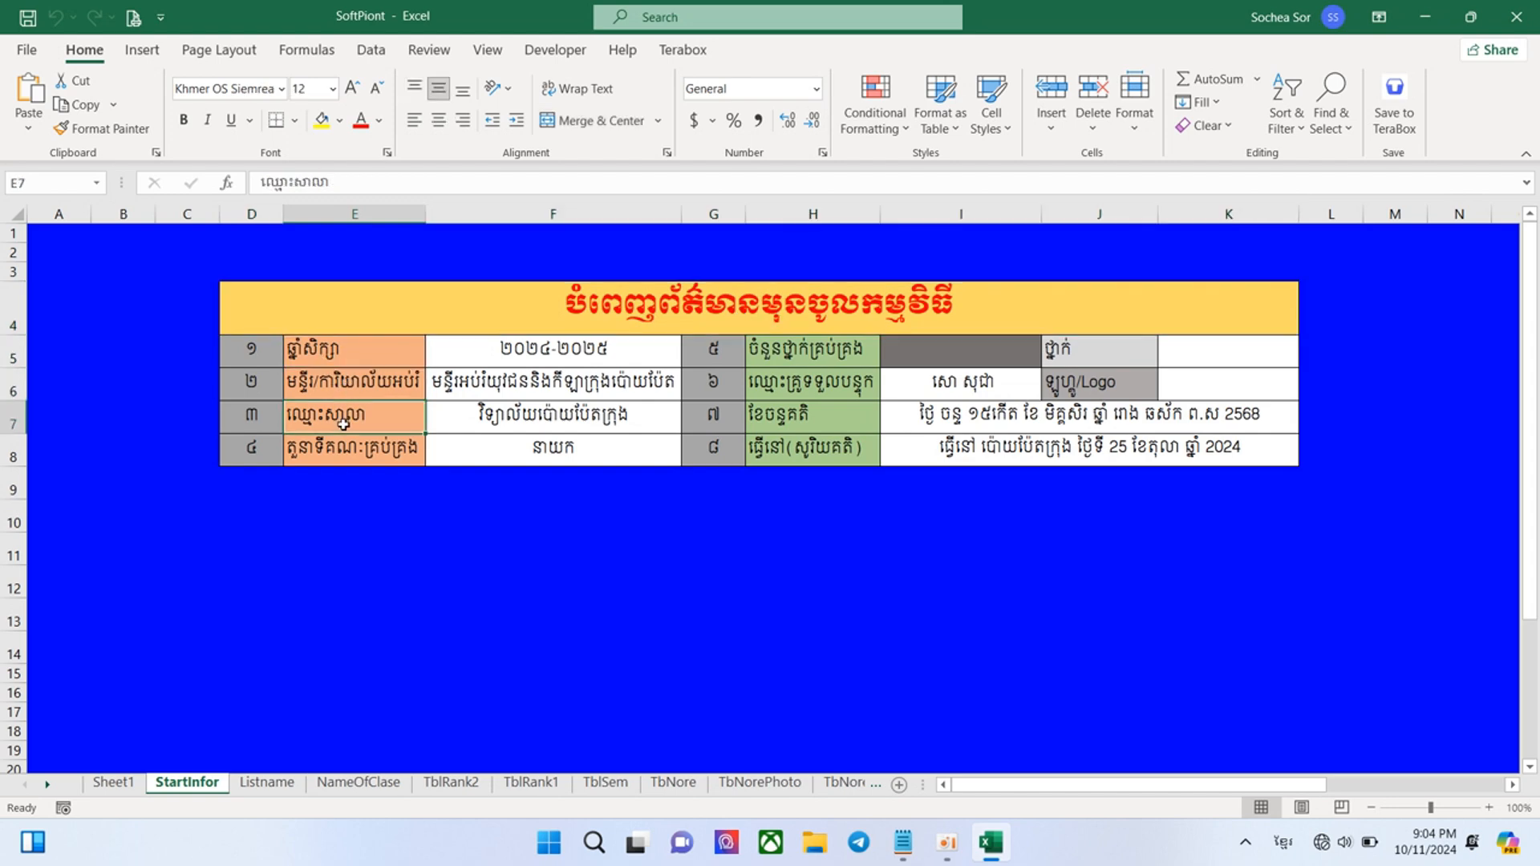
left_click(345, 443)
left_click(489, 354)
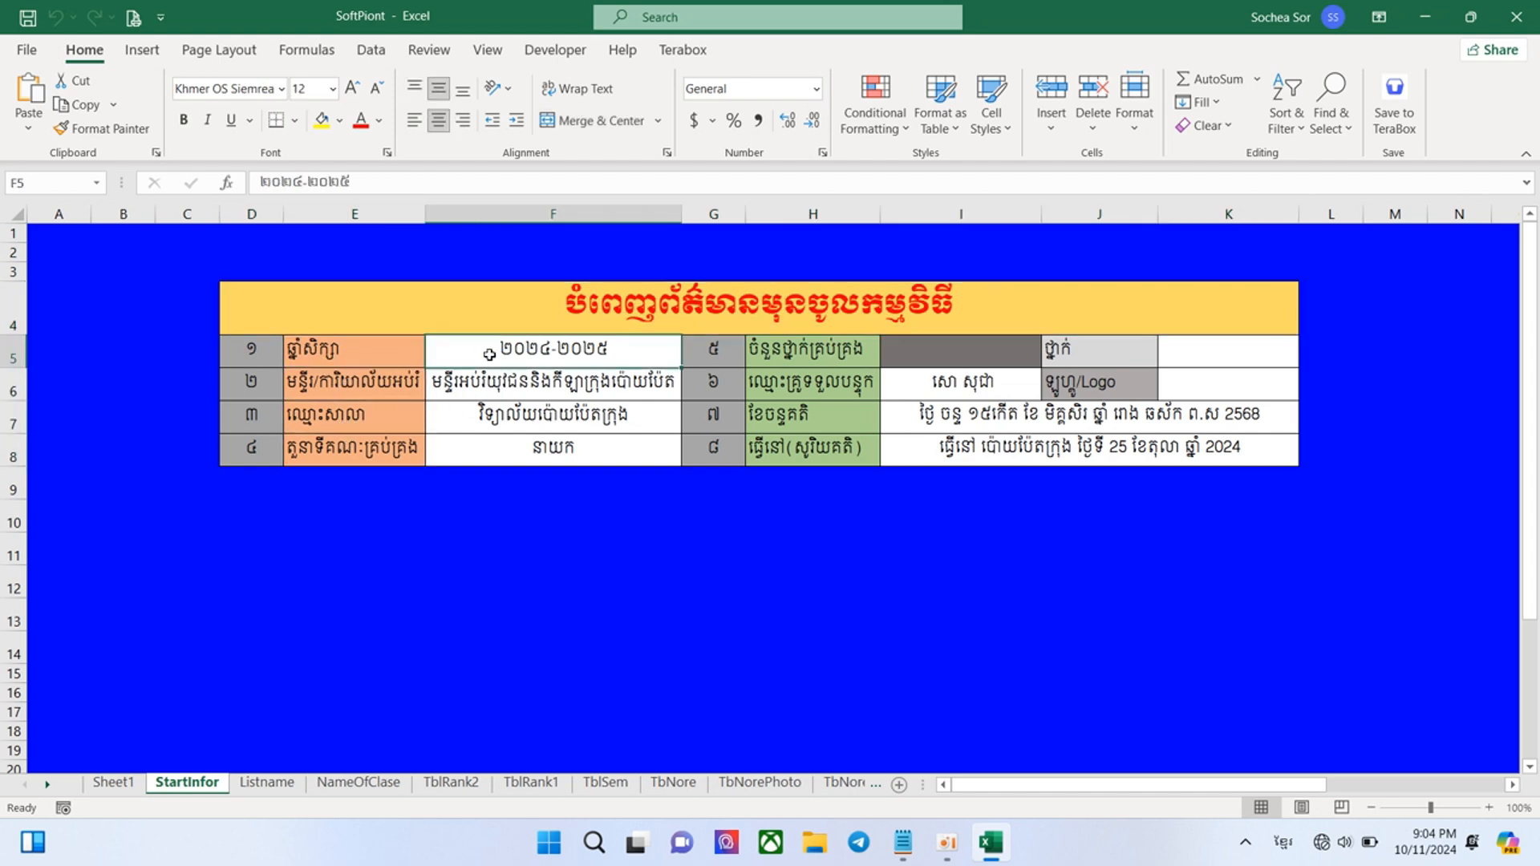
left_click(491, 393)
left_click(510, 421)
left_click(544, 454)
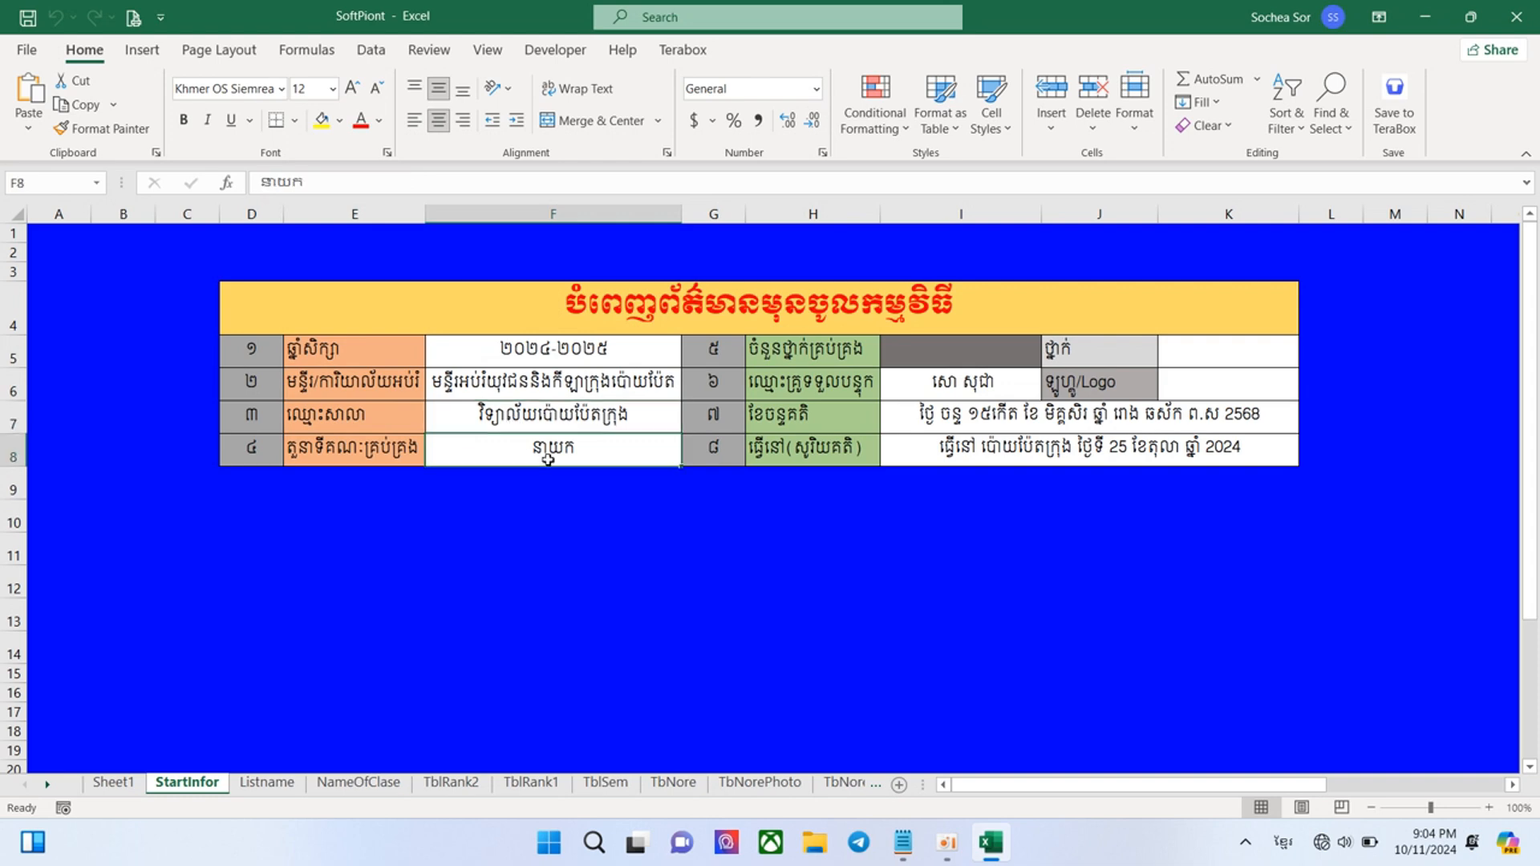
Step: Inspect the managed class count, homeroom teacher, lunar date and solar date labels in H5:H8 of the StartInfor sheet
left_click(758, 350)
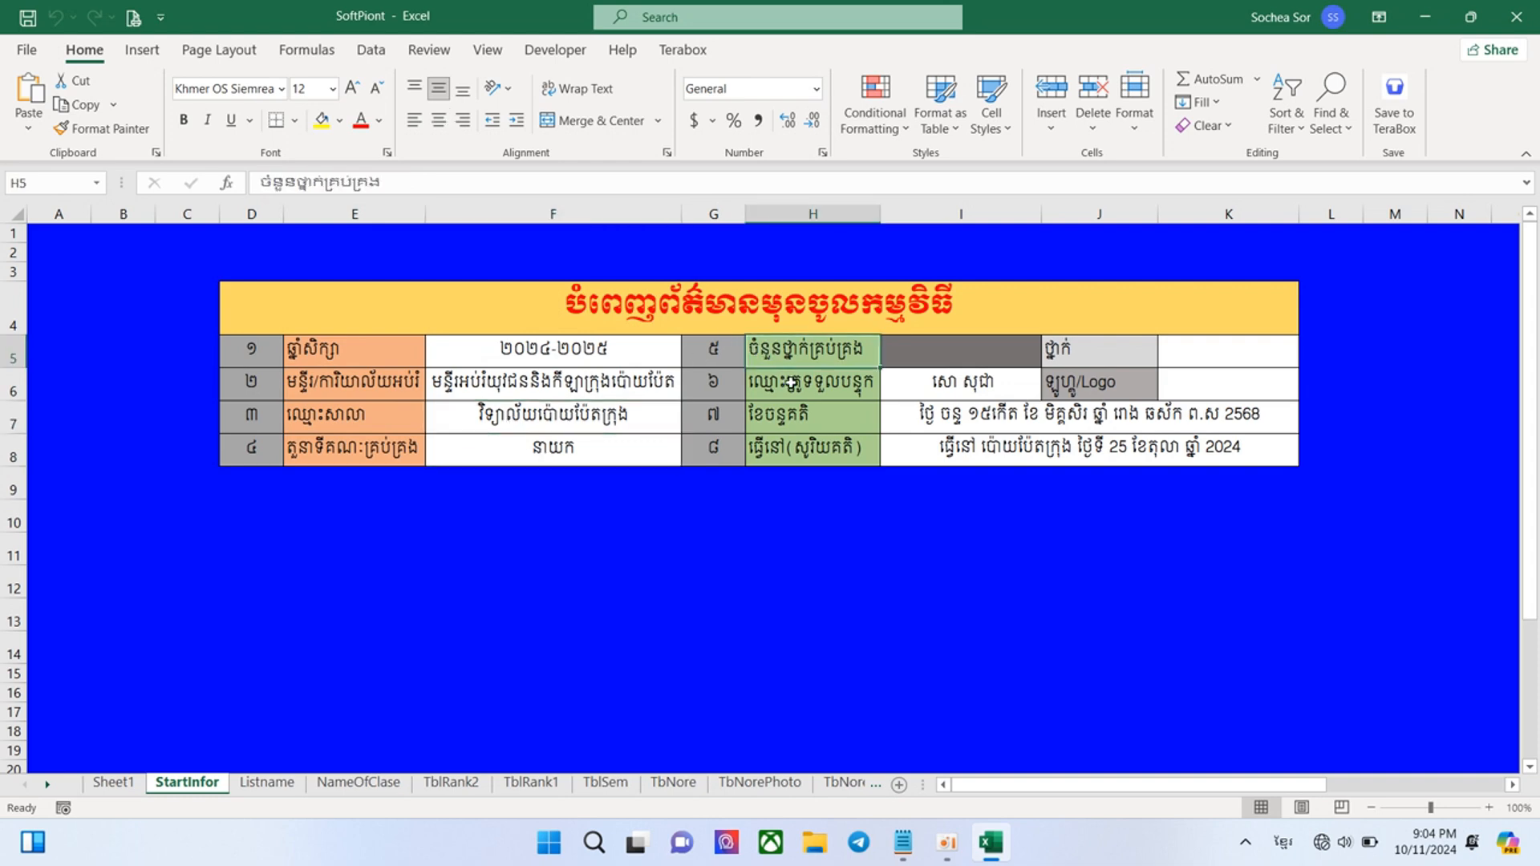
left_click(792, 387)
left_click(795, 413)
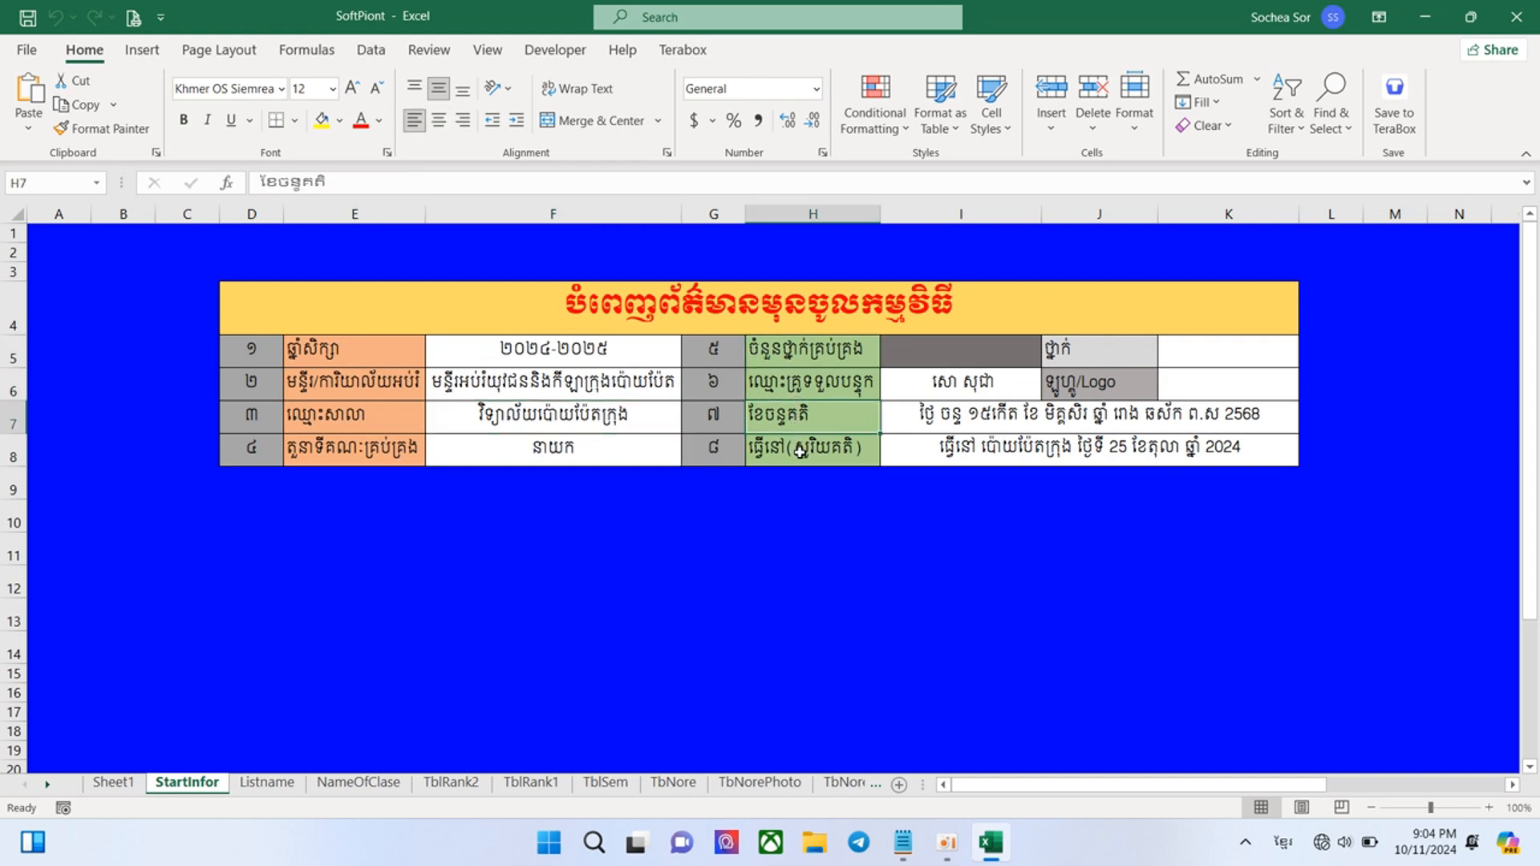
left_click(799, 451)
left_click(913, 356)
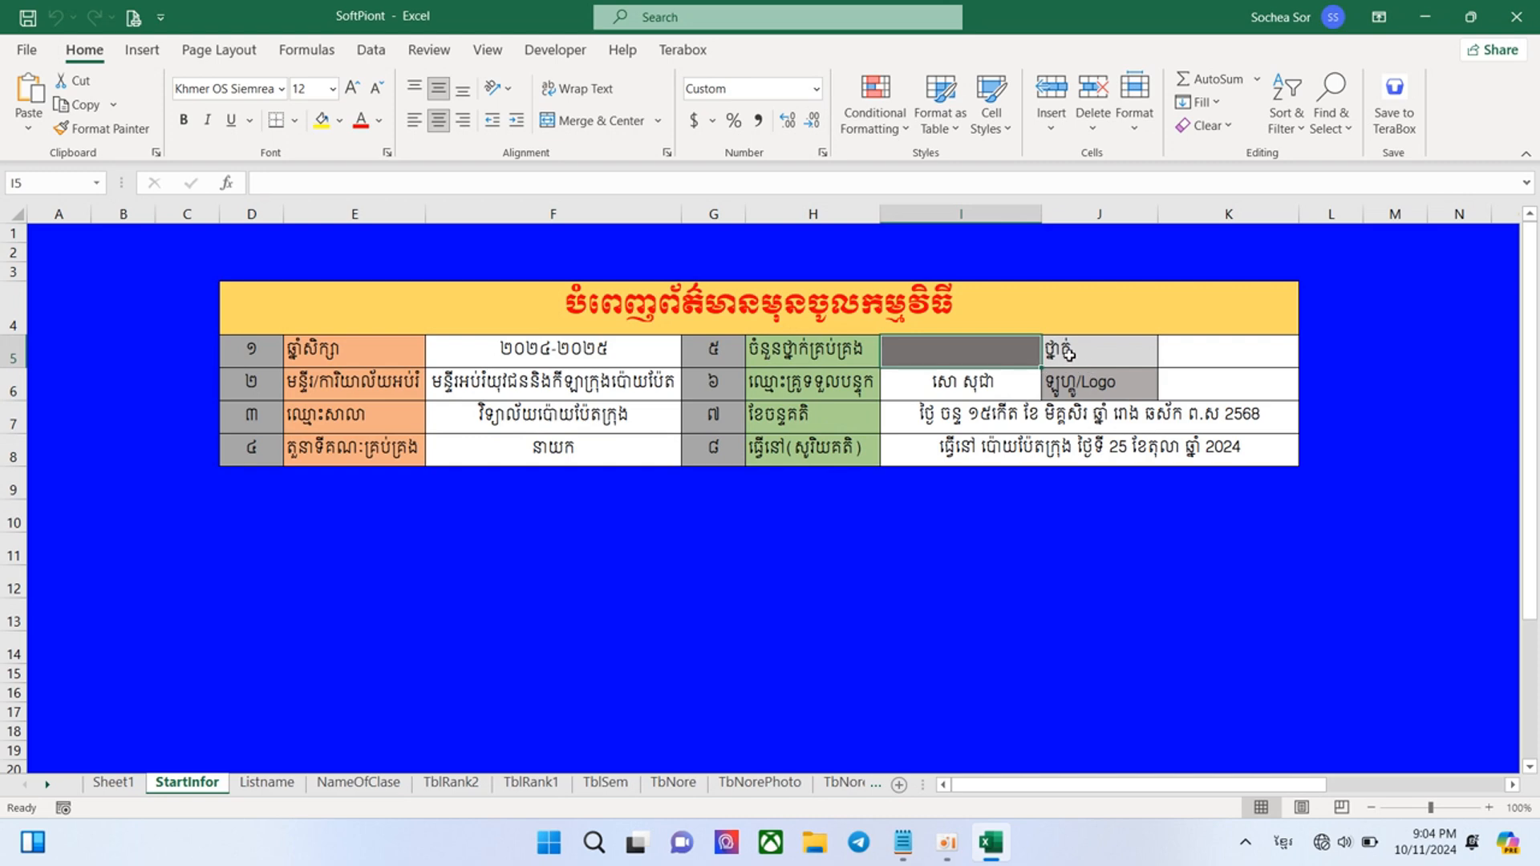
Step: Inspect the class count, class and Logo fields with their entry cells in rows 5 and 6 of StartInfor
left_click(780, 350)
left_click(1006, 358)
left_click(1102, 359)
left_click(1208, 358)
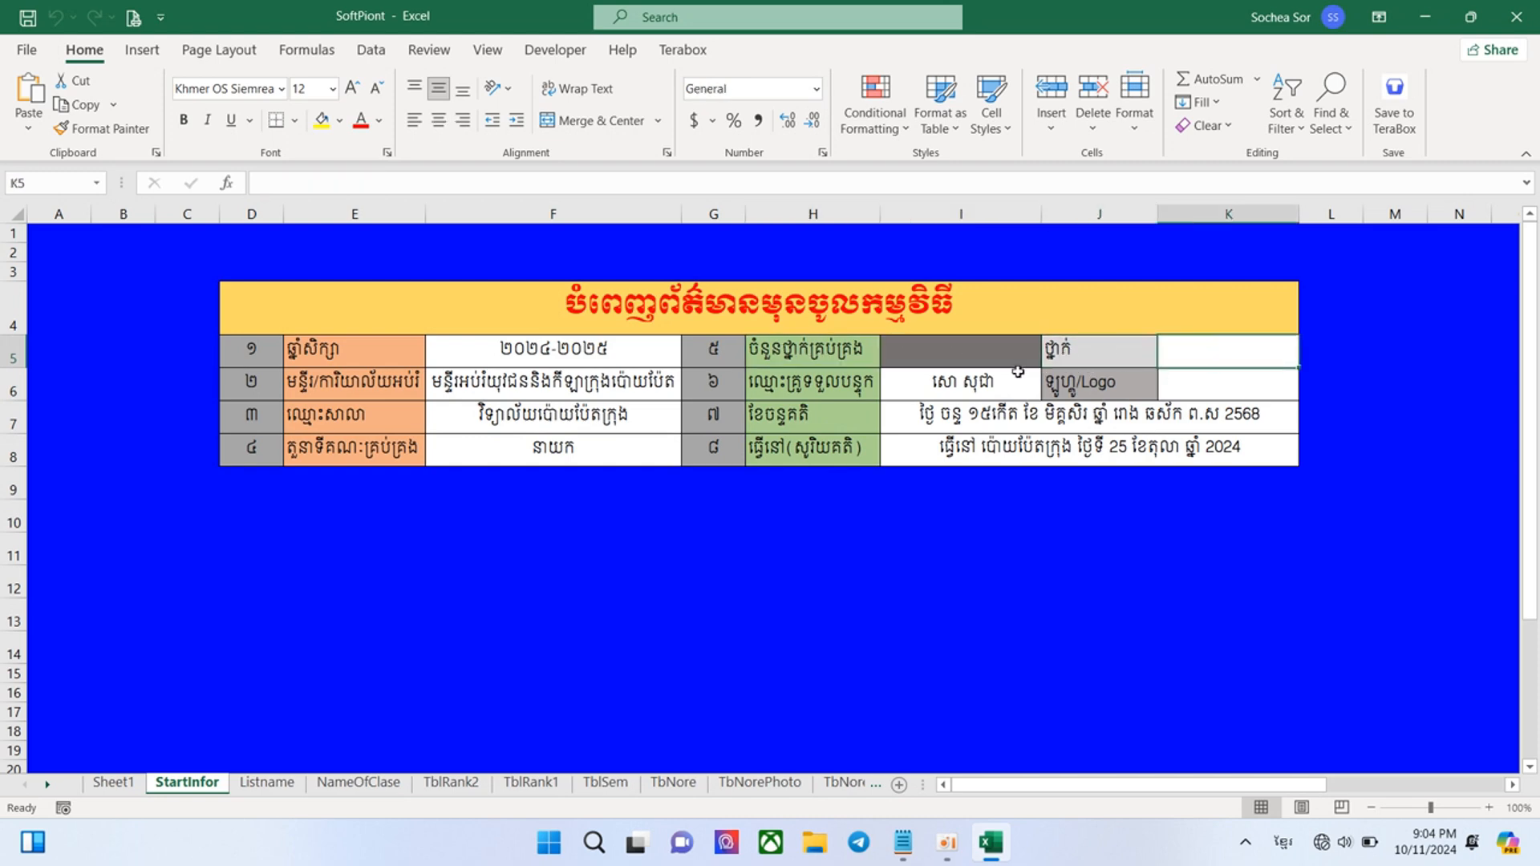
left_click(950, 353)
left_click(953, 383)
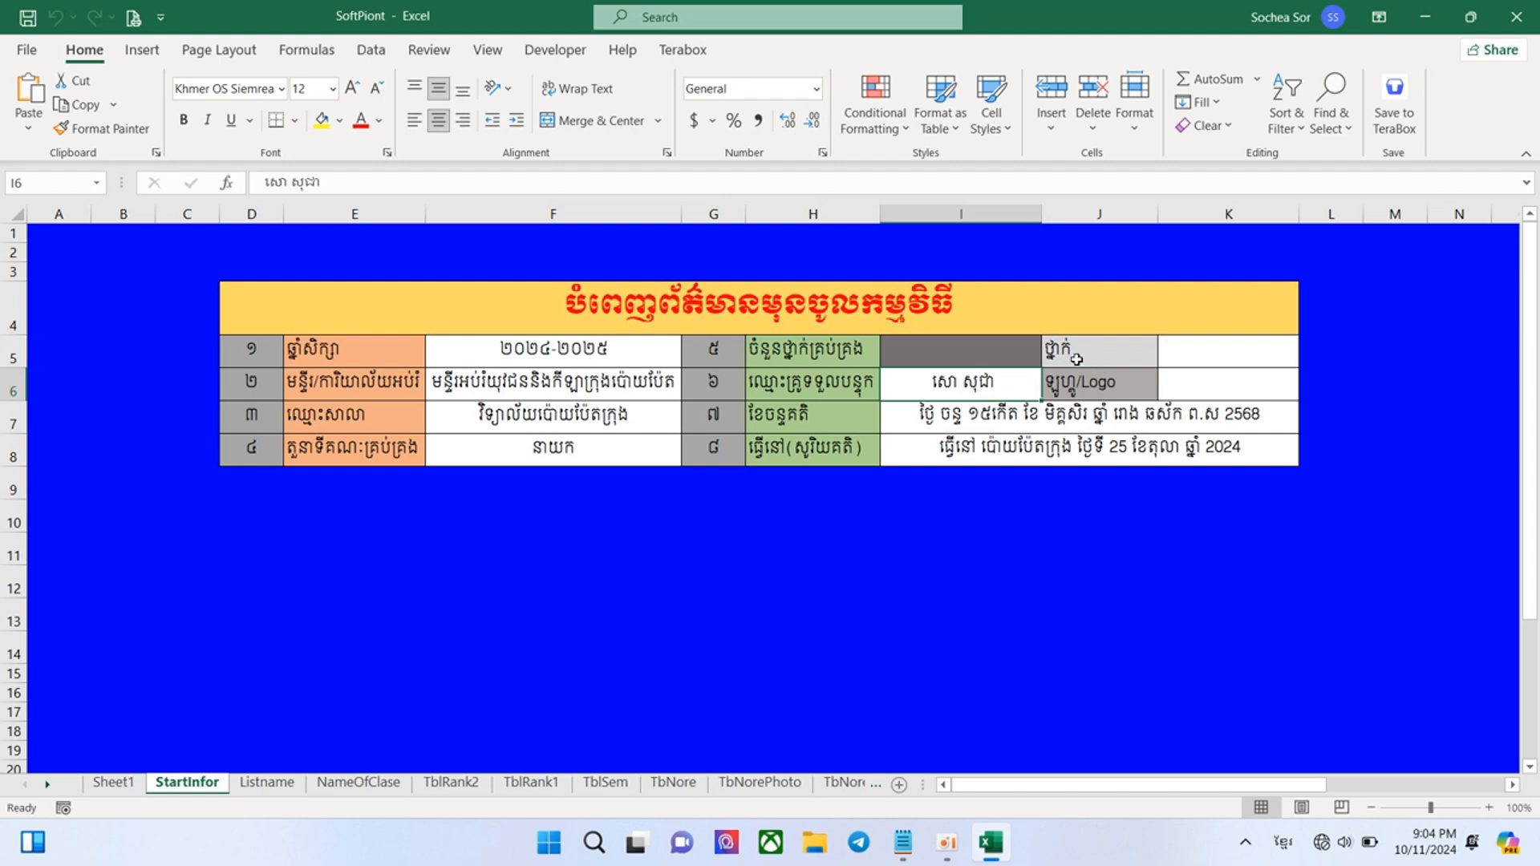
left_click(1200, 355)
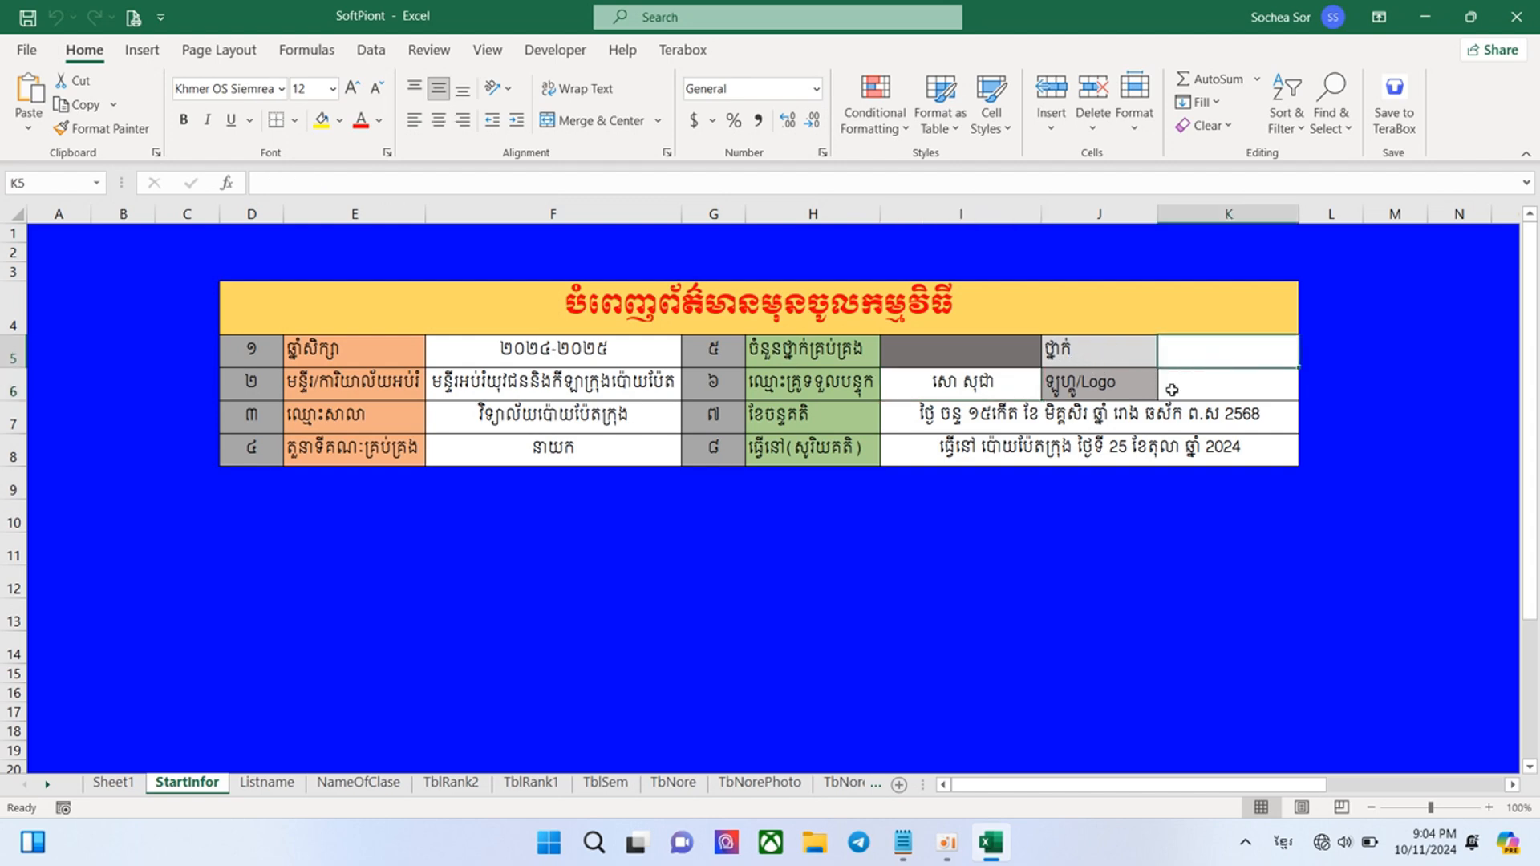
left_click(1172, 390)
left_click(1068, 394)
left_click(1179, 390)
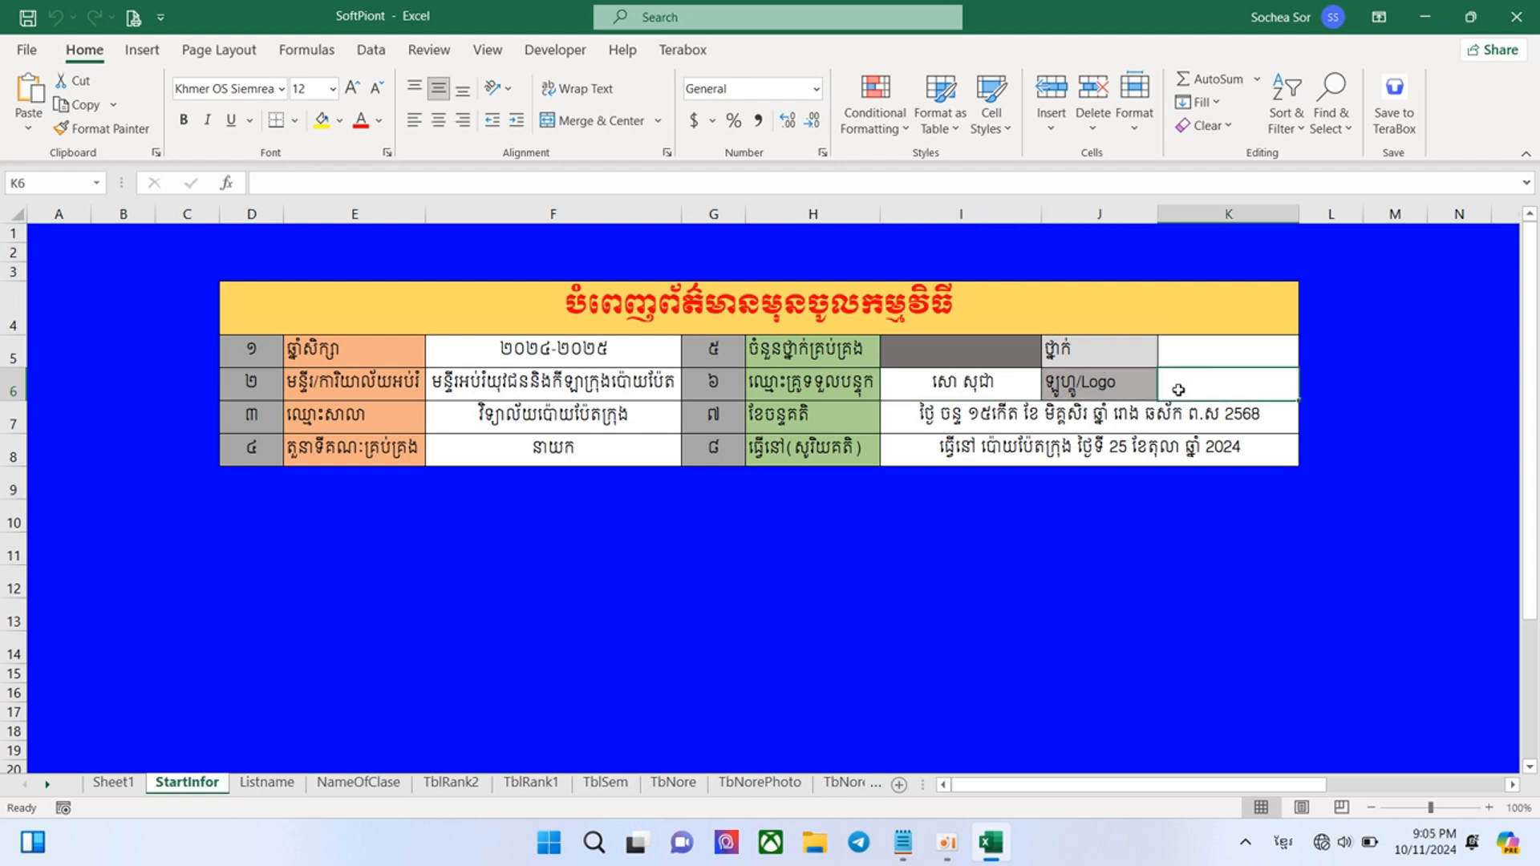
Step: Check the contents of the teacher name, lunar date, solar date, management role, school and office cells on StartInfor
left_click(956, 389)
left_click(927, 421)
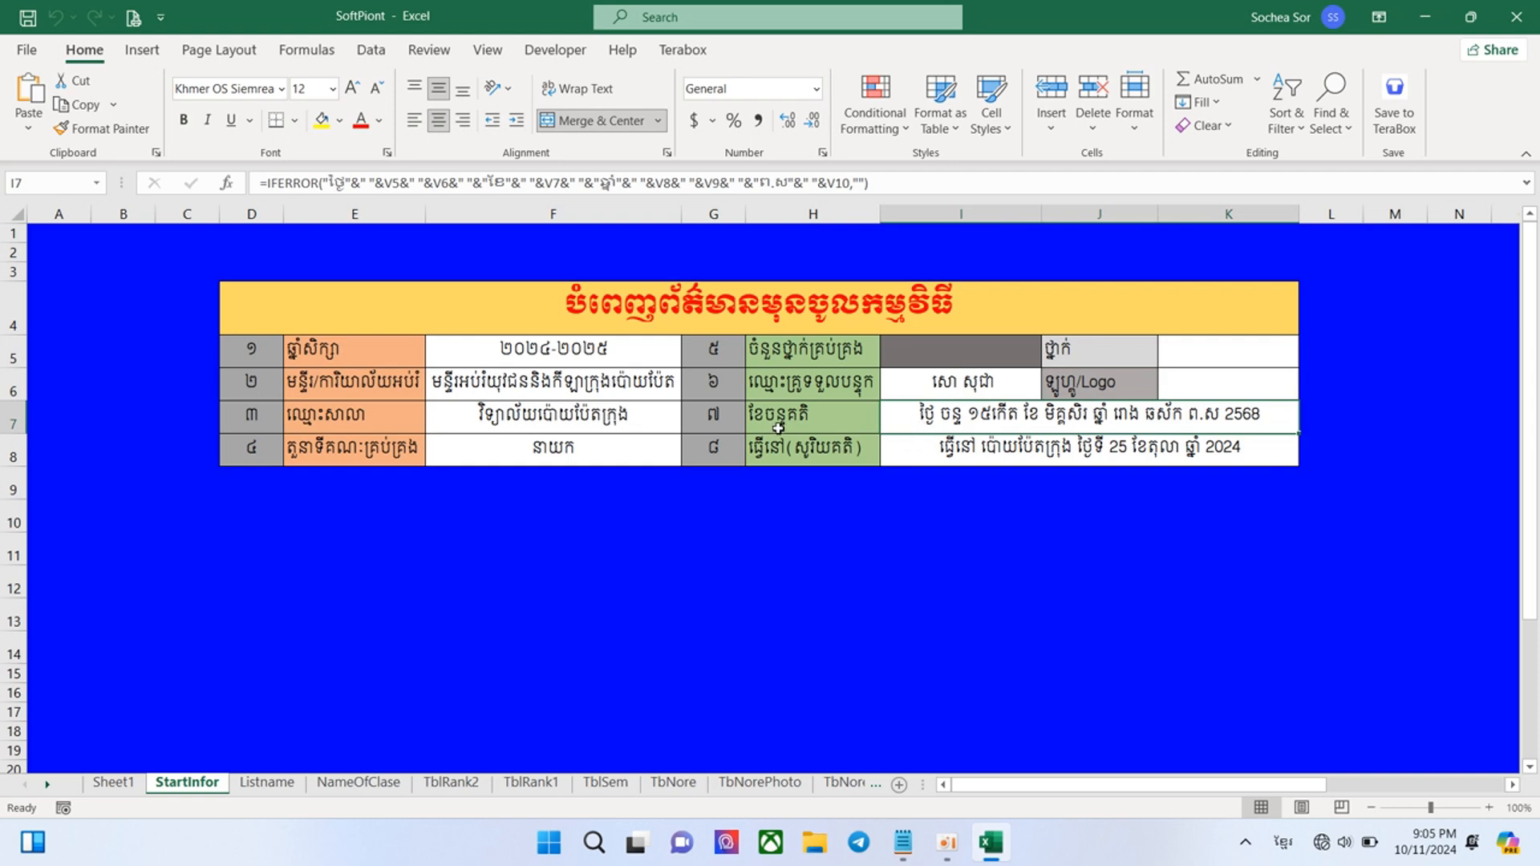
left_click(1000, 462)
left_click(552, 440)
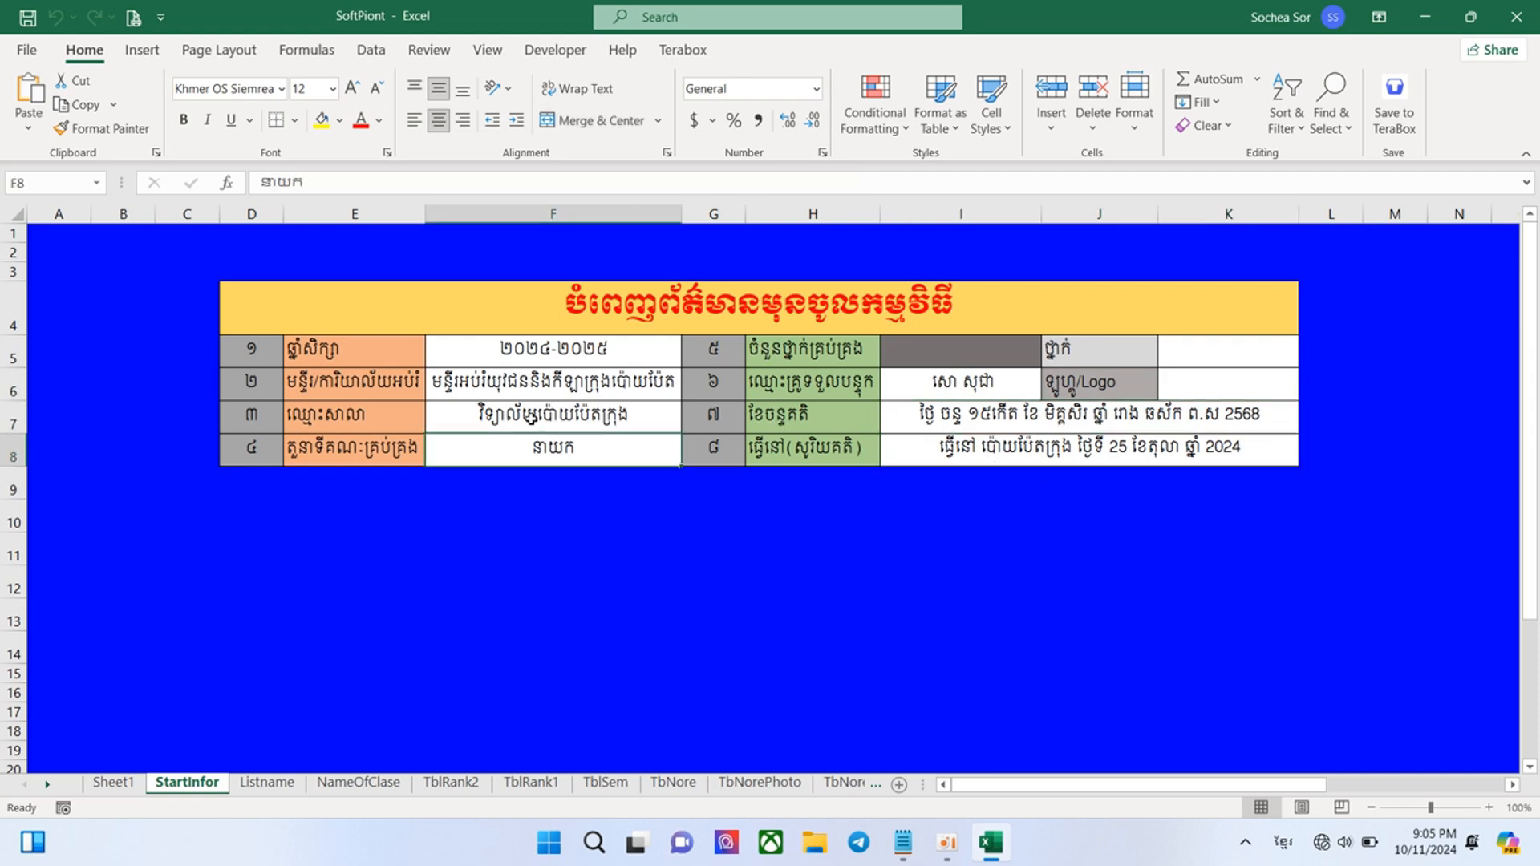
left_click(532, 419)
left_click(497, 383)
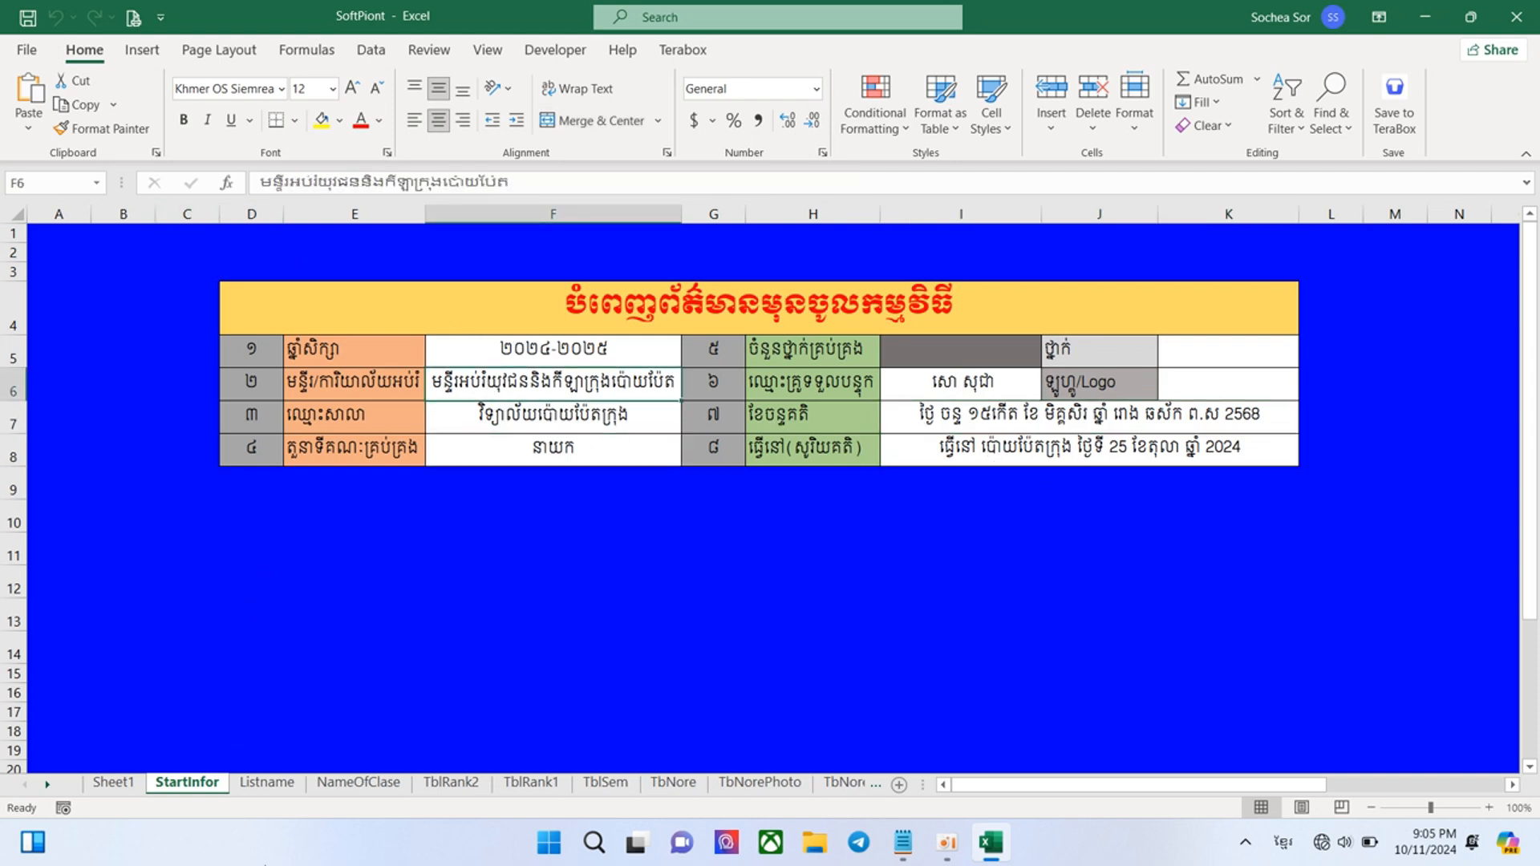
Step: Examine the StartInfor!F5 reference in the Listname title formula and keep the formula as it is
left_click(269, 783)
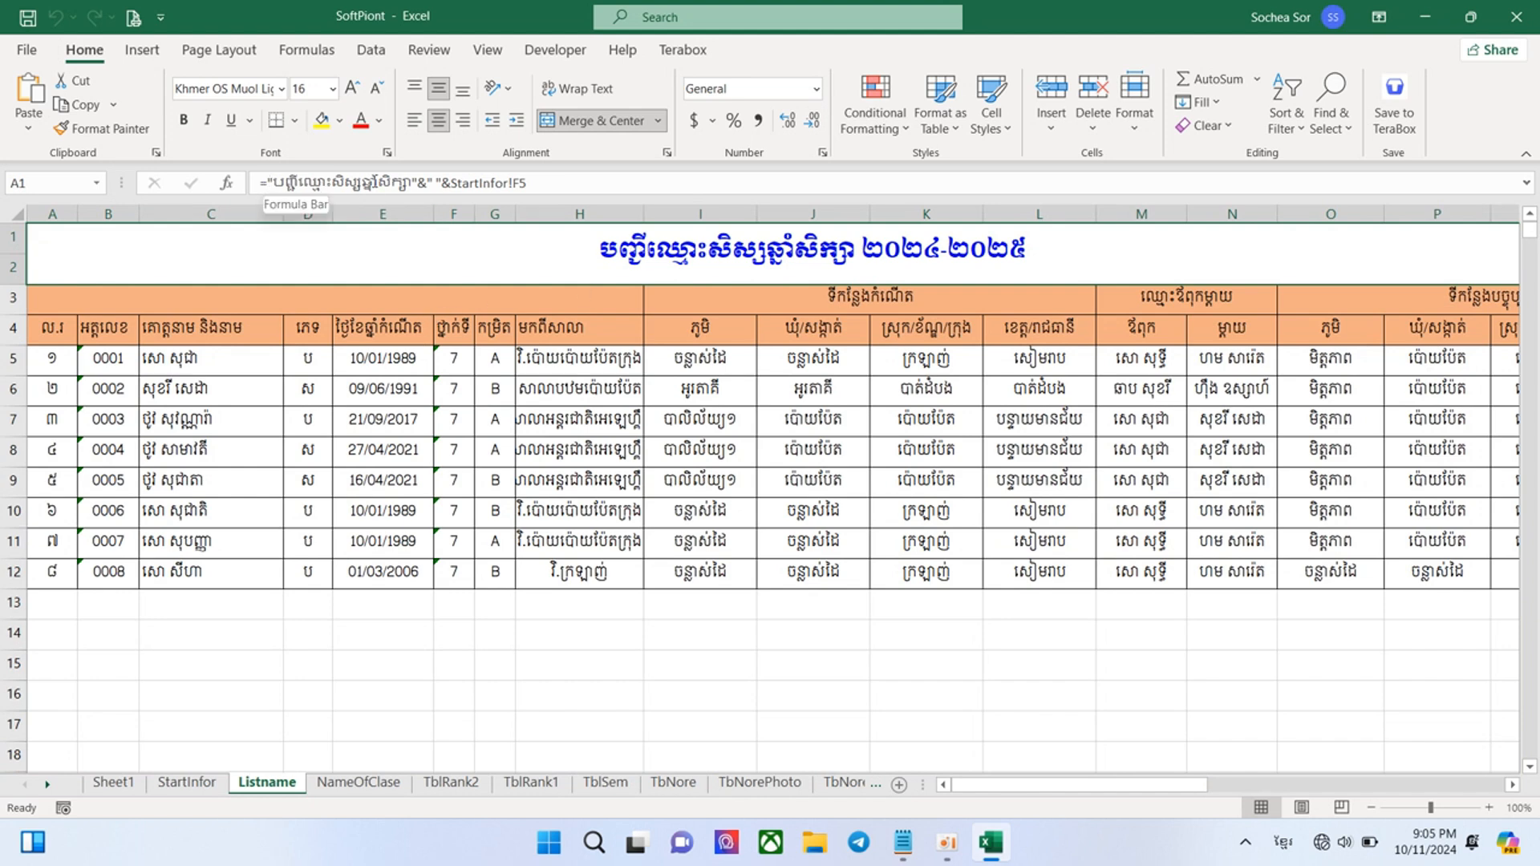
left_click(465, 180)
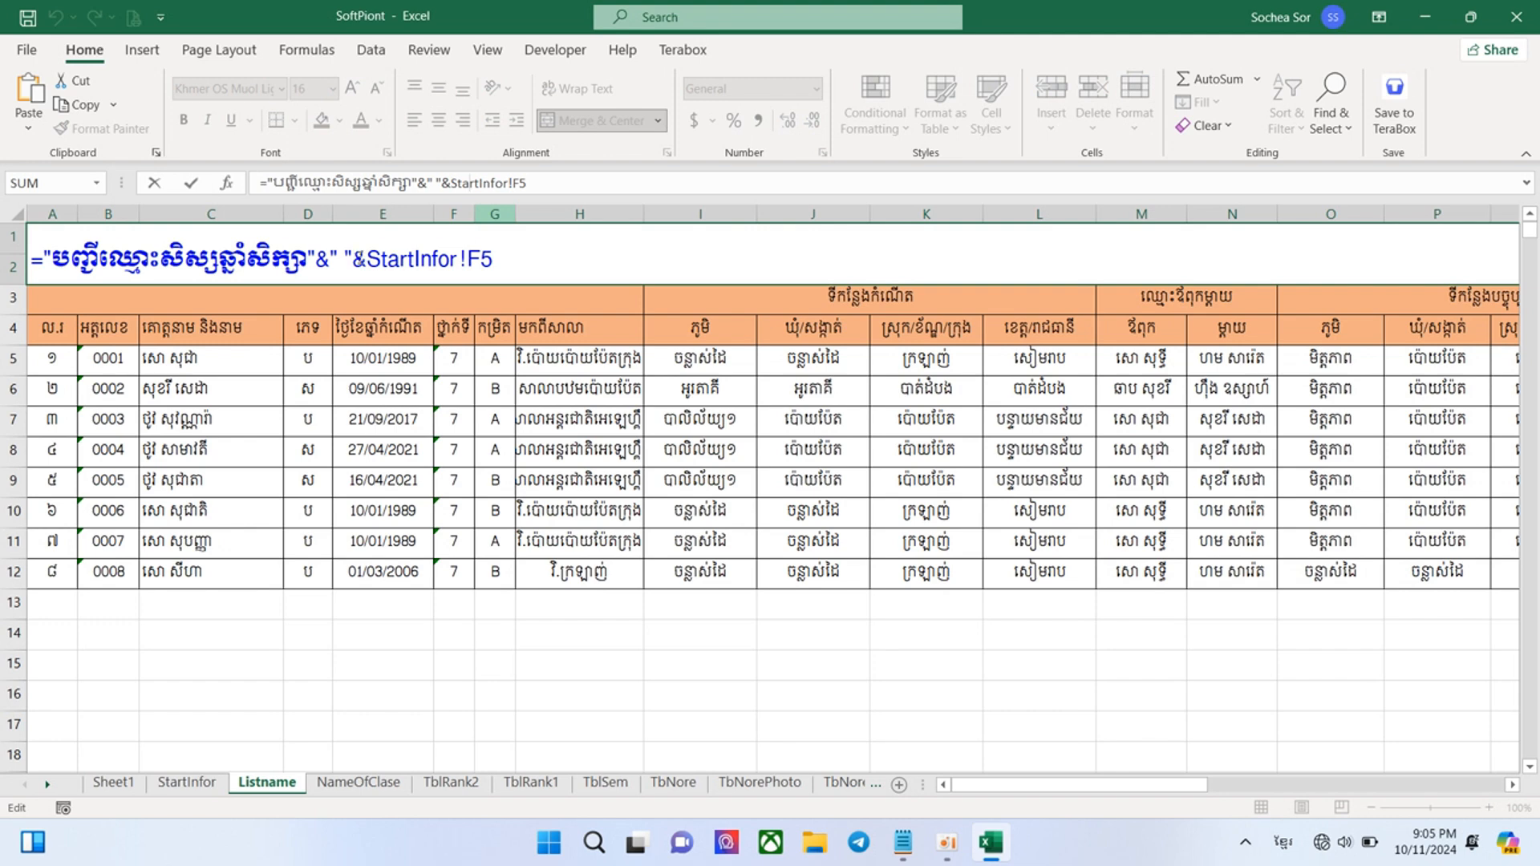
left_click_drag(365, 255, 491, 256)
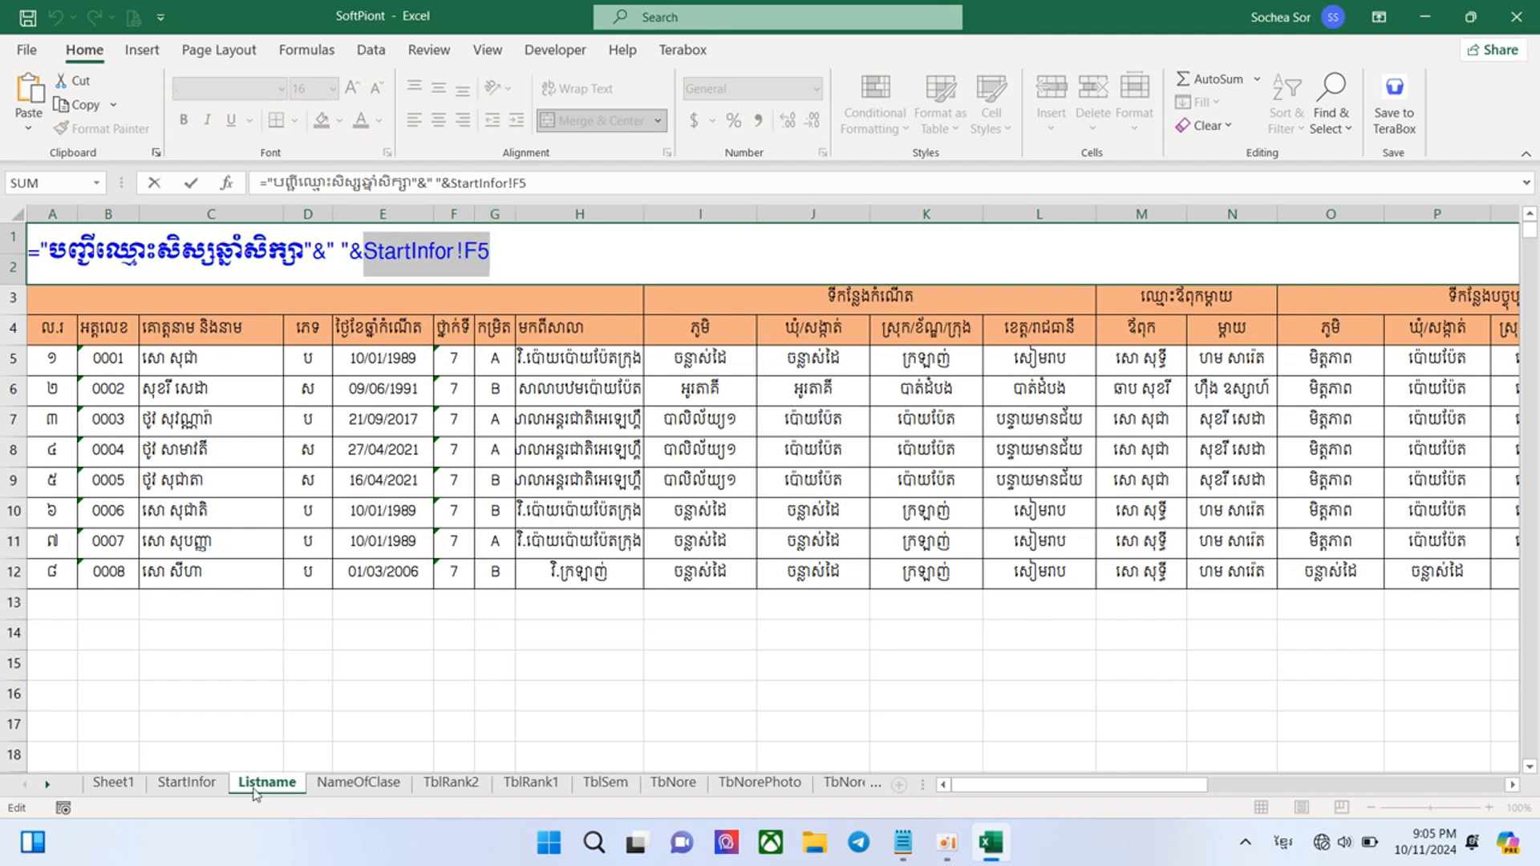
left_click(526, 258)
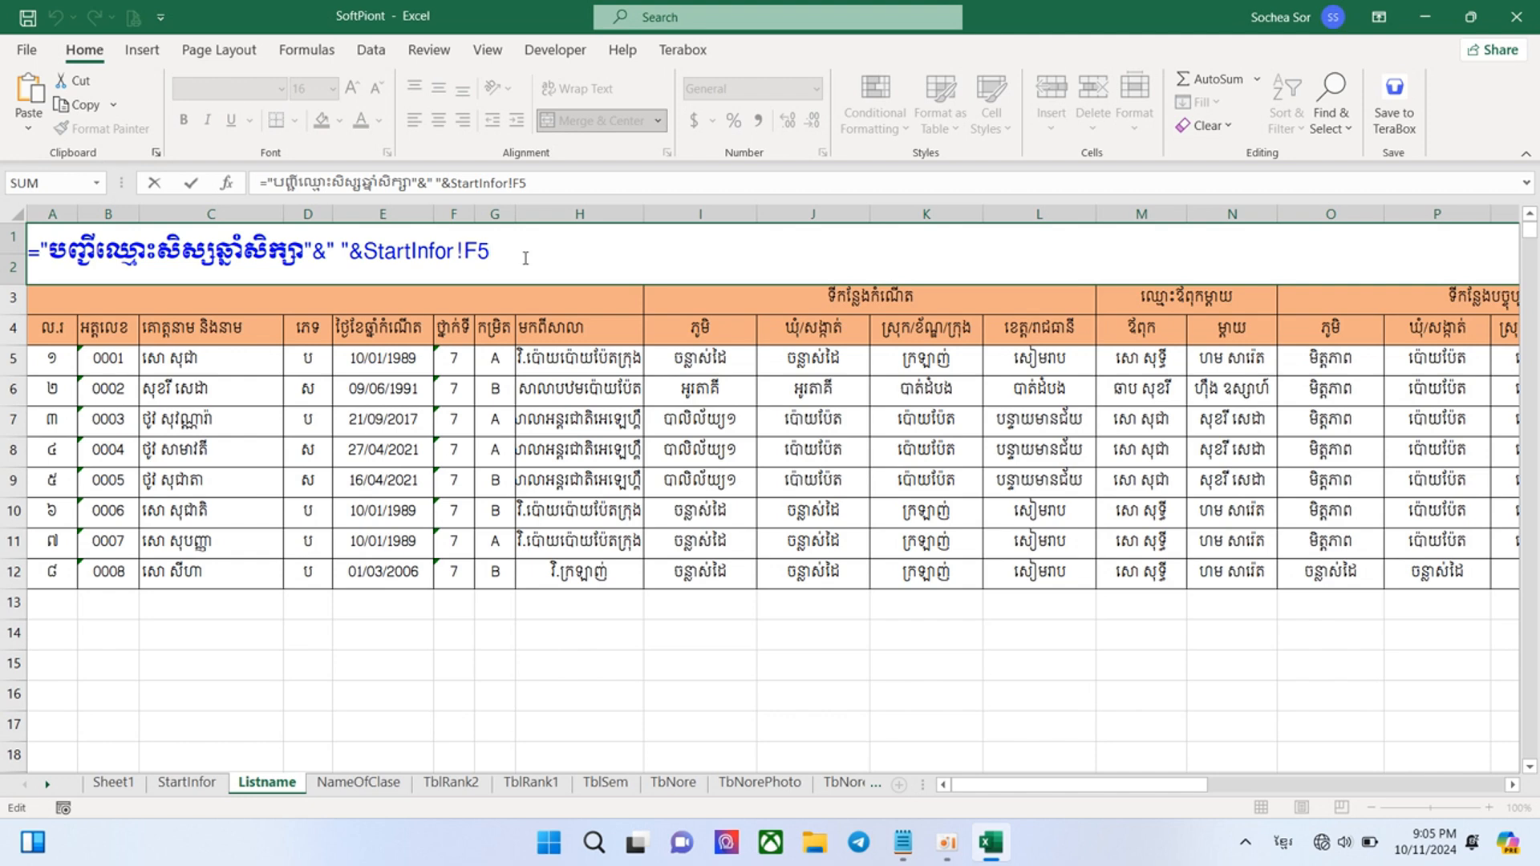
left_click_drag(468, 251, 513, 257)
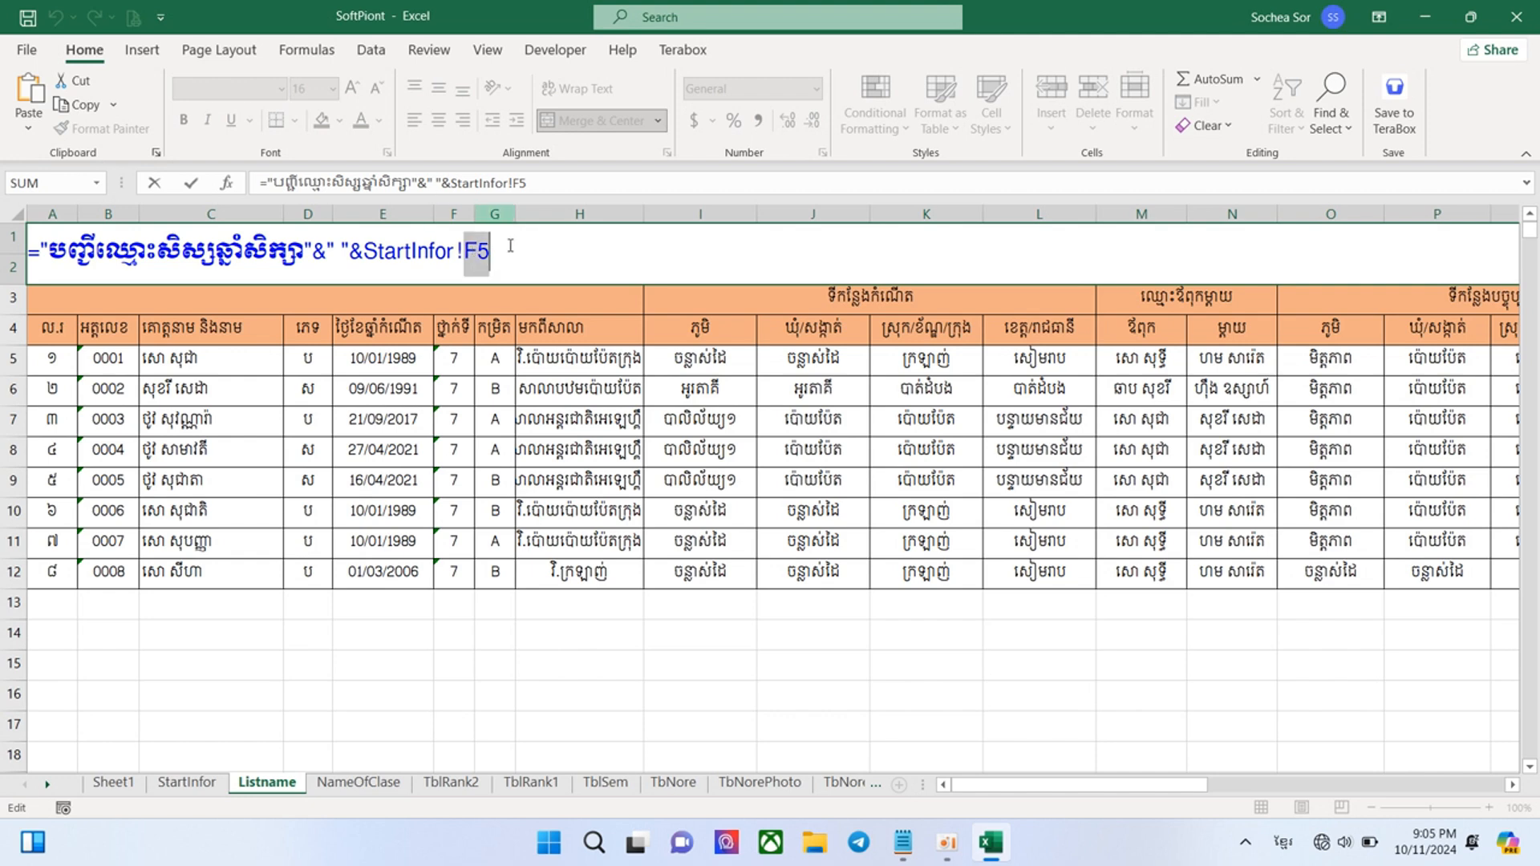
left_click_drag(366, 245, 495, 253)
left_click(530, 253)
key("Return")
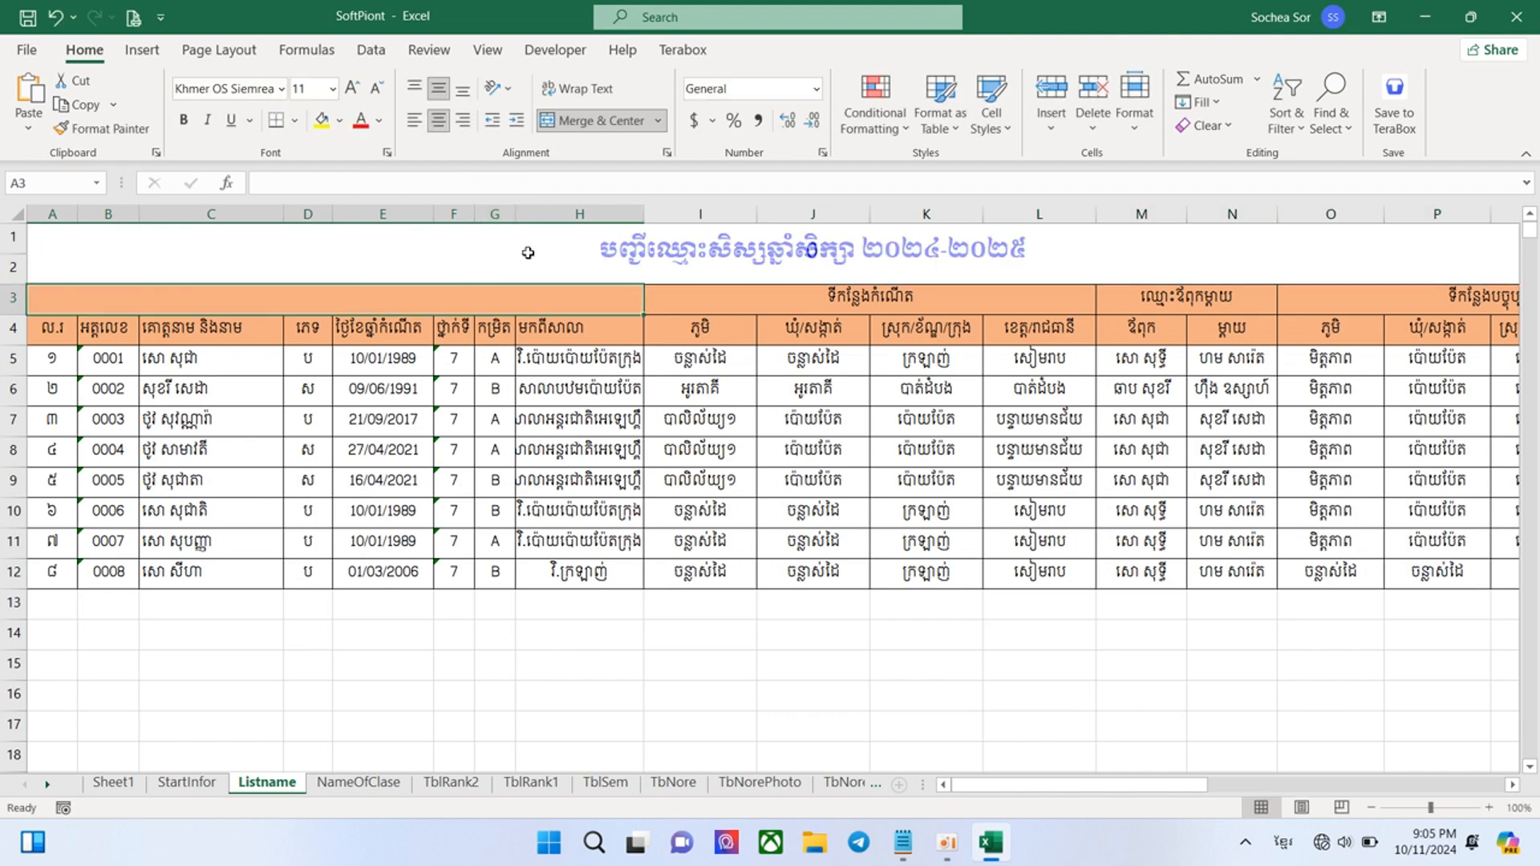
Step: Locate the school year cell on StartInfor by tracing row 5 and column F to cell F5
left_click(176, 782)
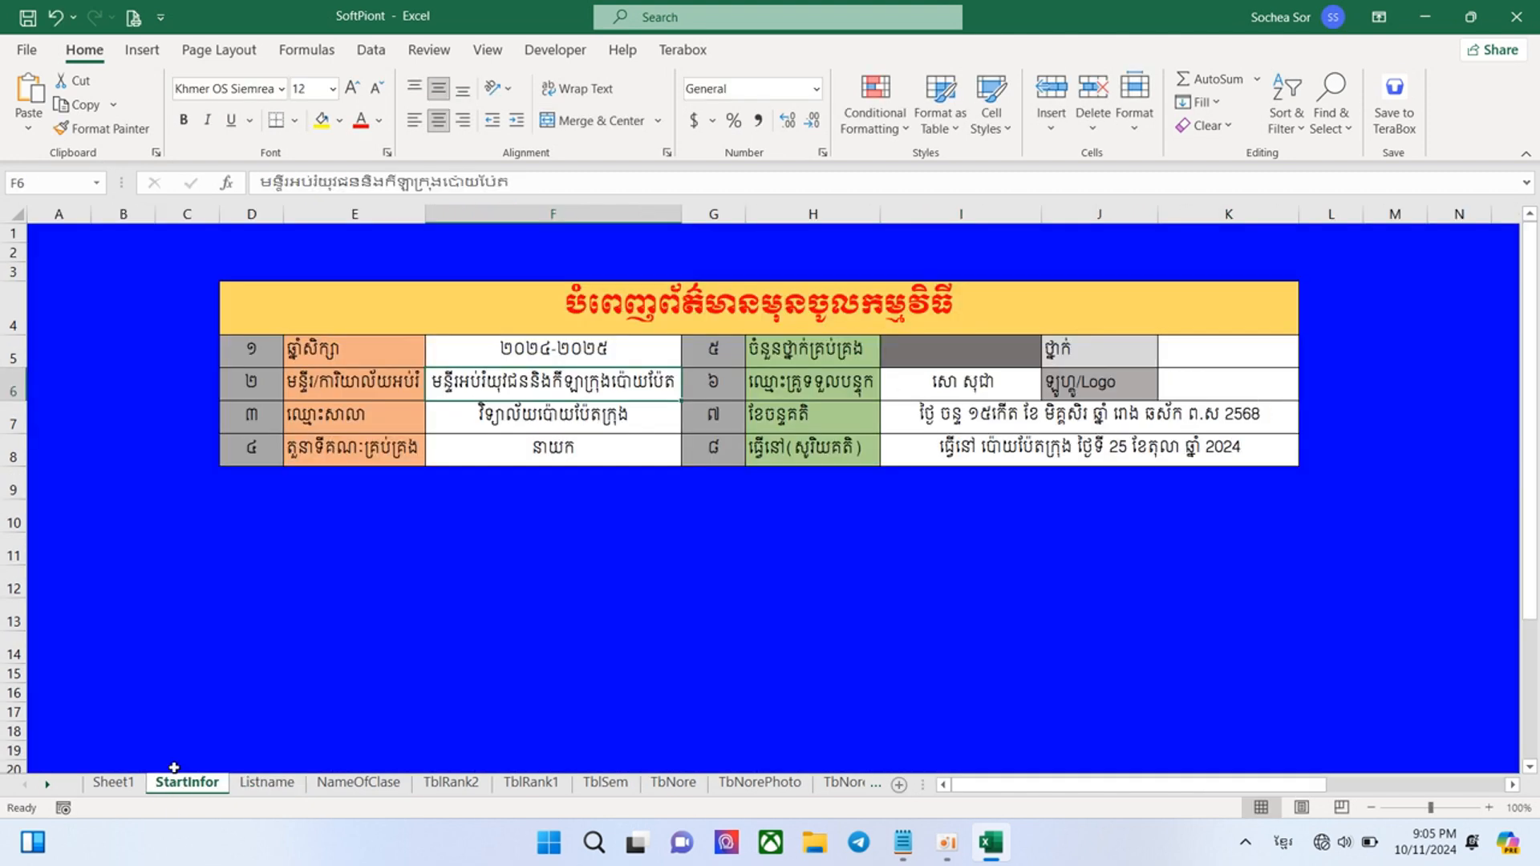
left_click(13, 356)
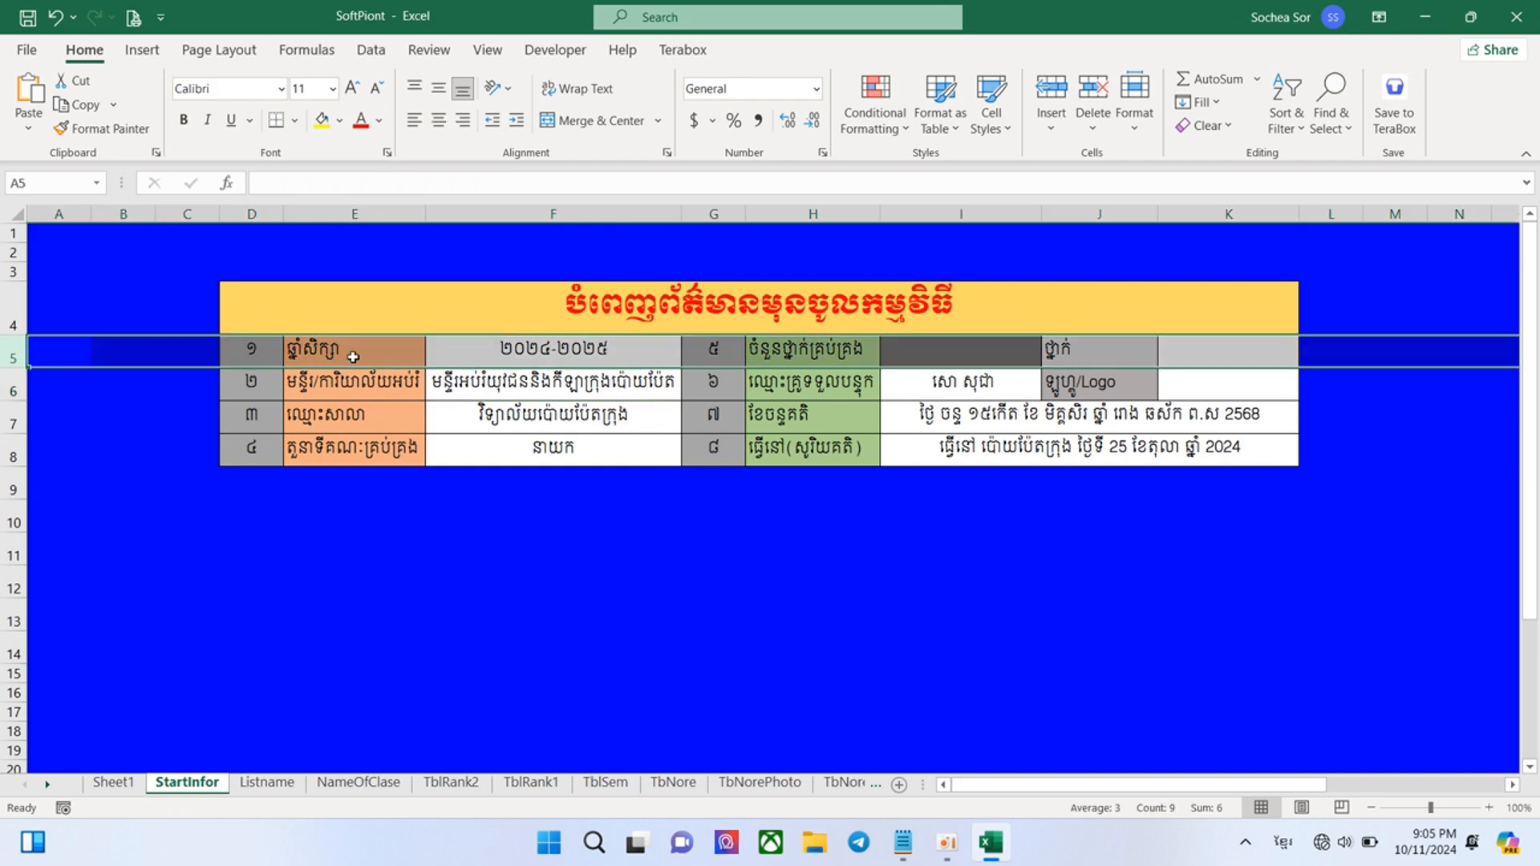
left_click(543, 215)
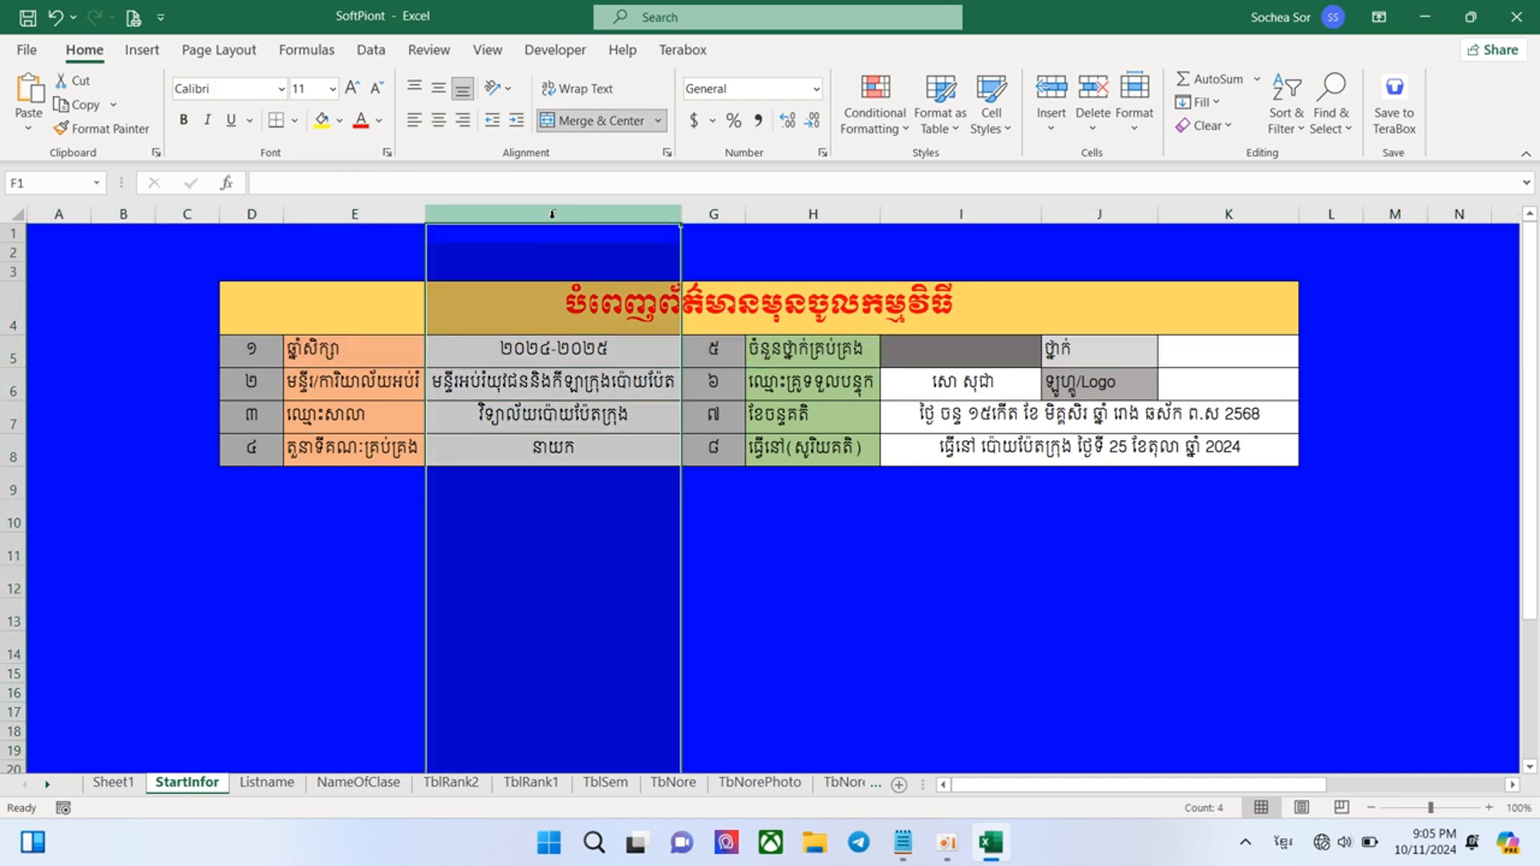
left_click(571, 354)
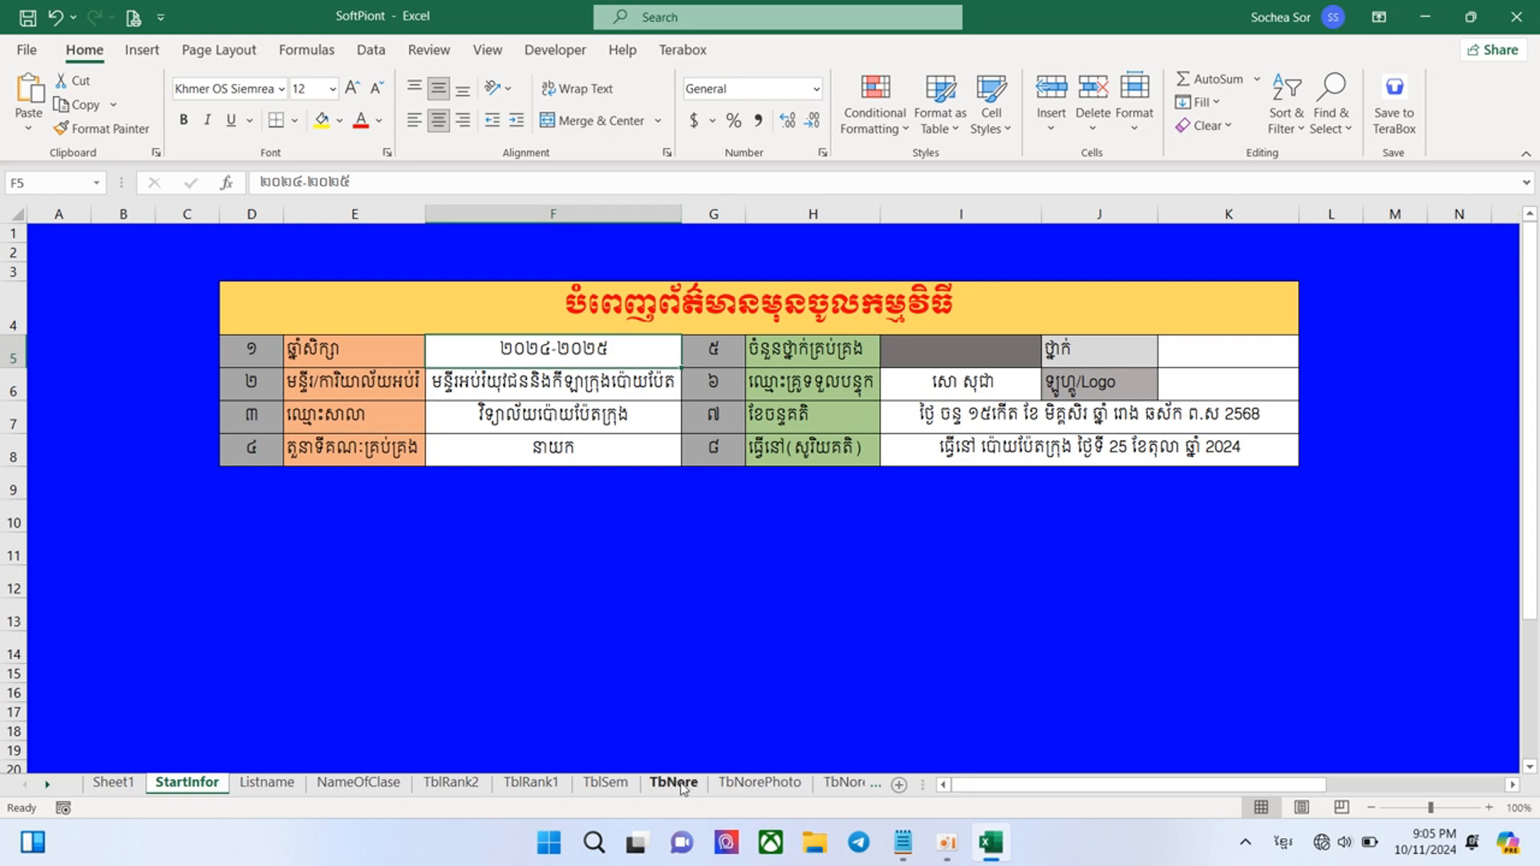
Step: Examine the extent of the Listname student table, from the headings in rows 3 and 4 across to the picture column and the empty rows below
left_click(250, 782)
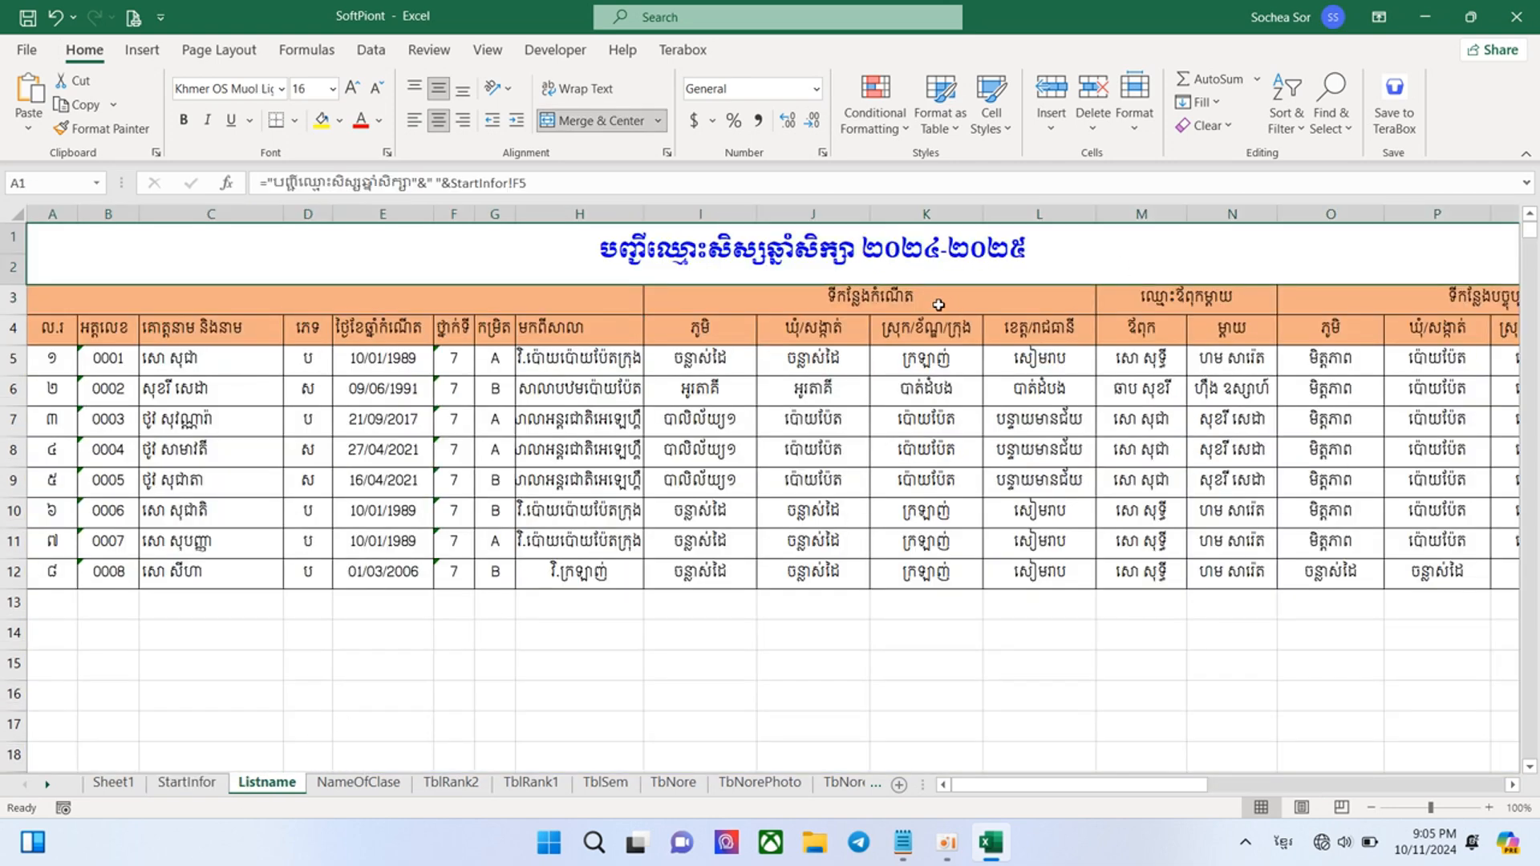
left_click(36, 294)
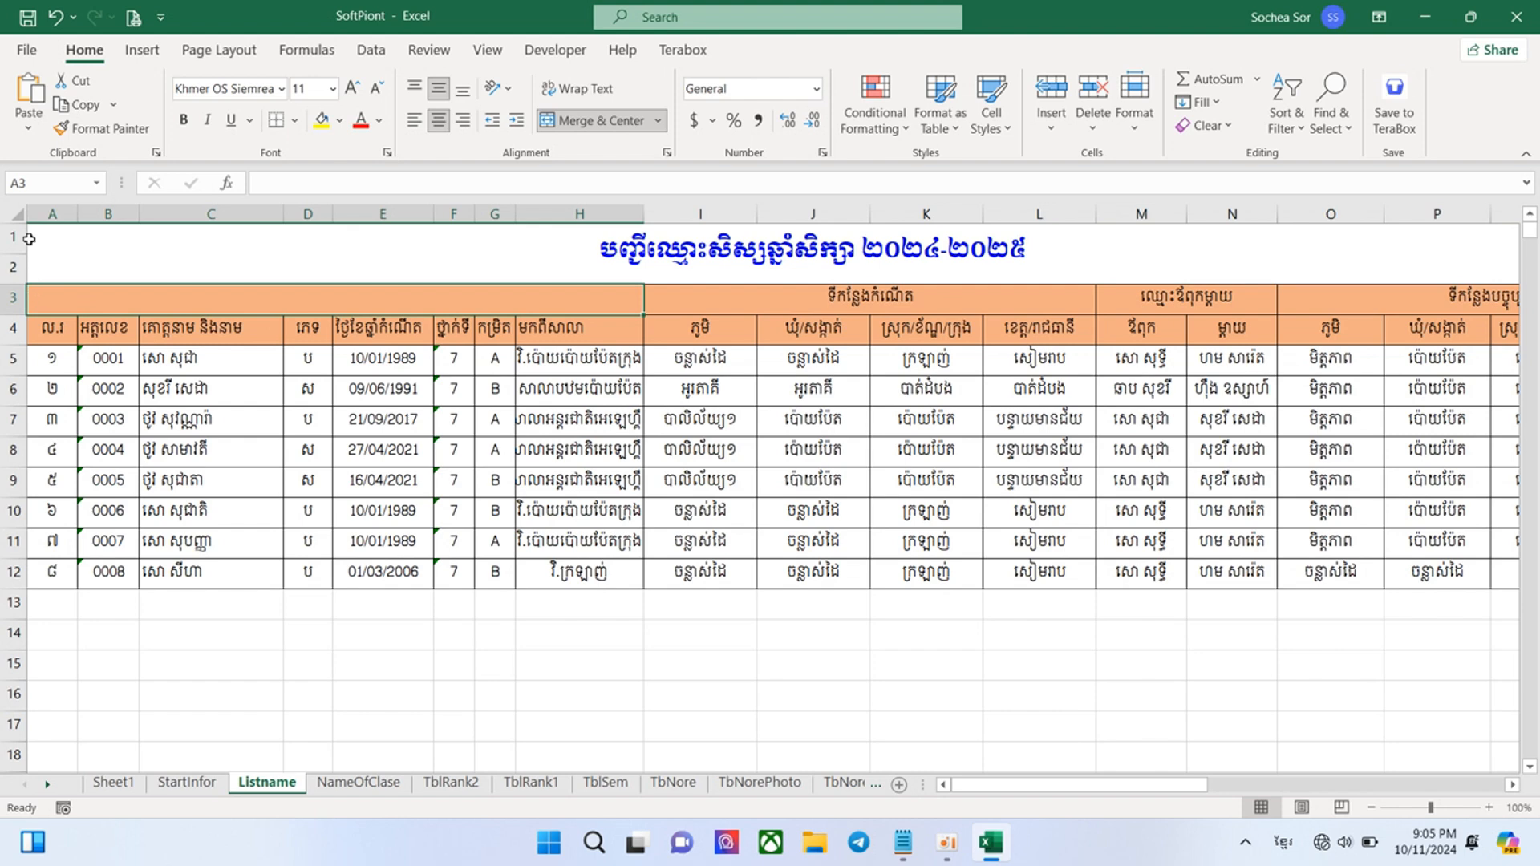
left_click(48, 334)
left_click(58, 369)
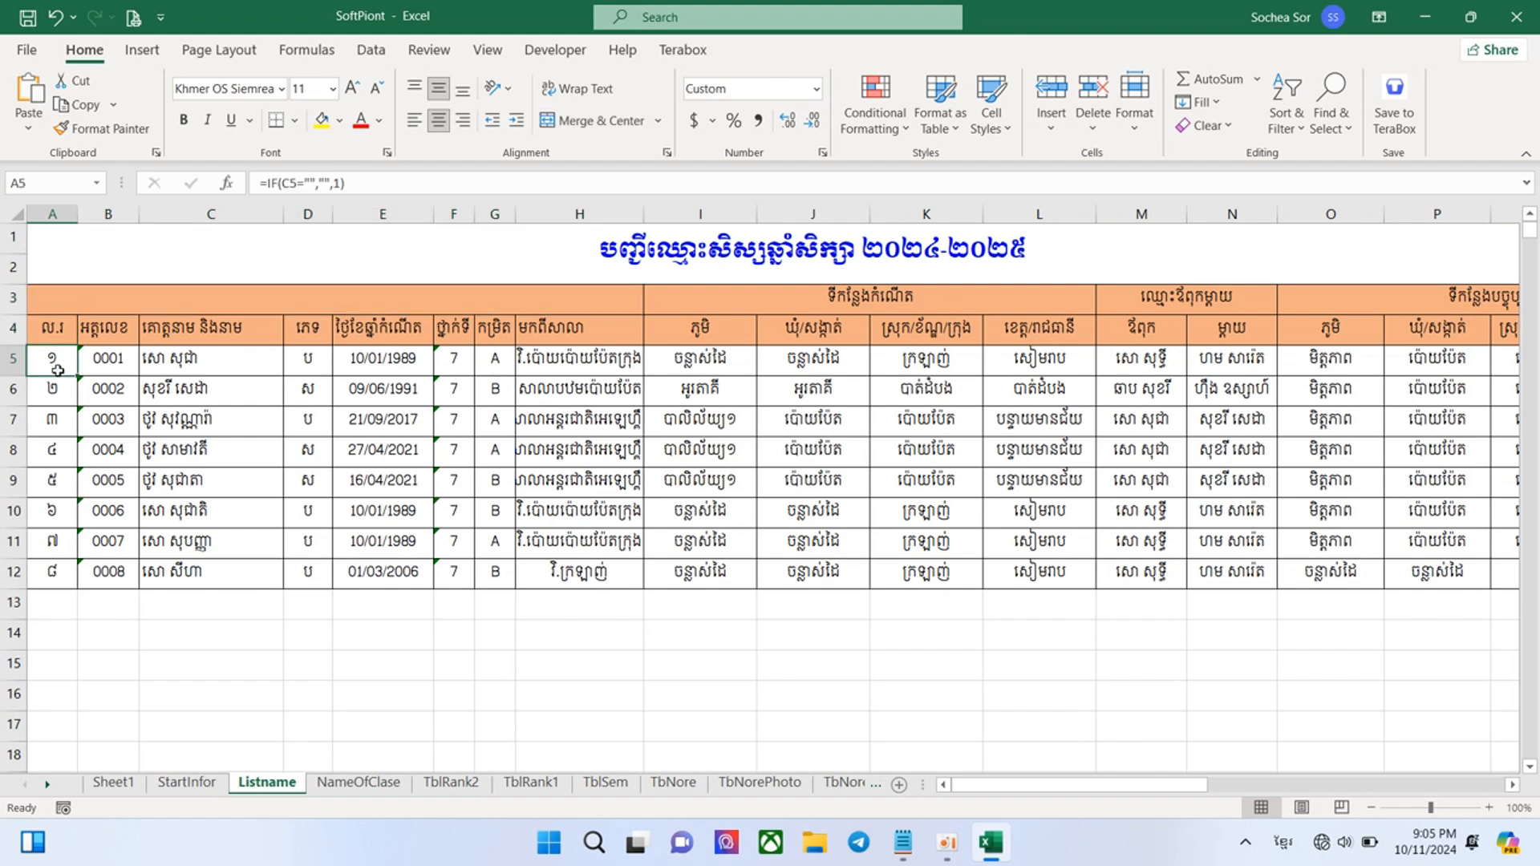
left_click_drag(40, 314, 1313, 569)
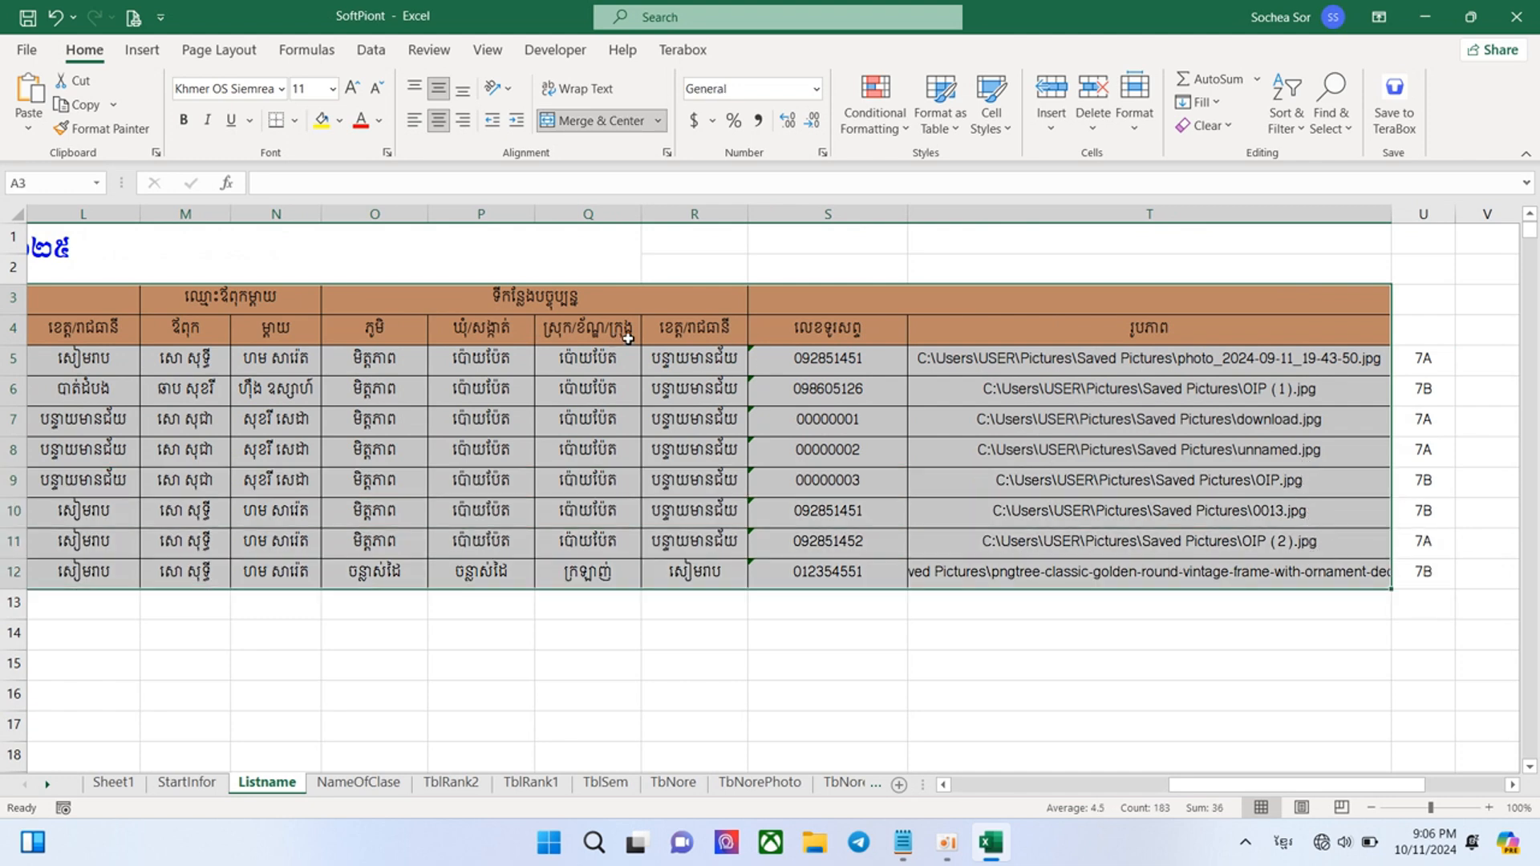
left_click(666, 313)
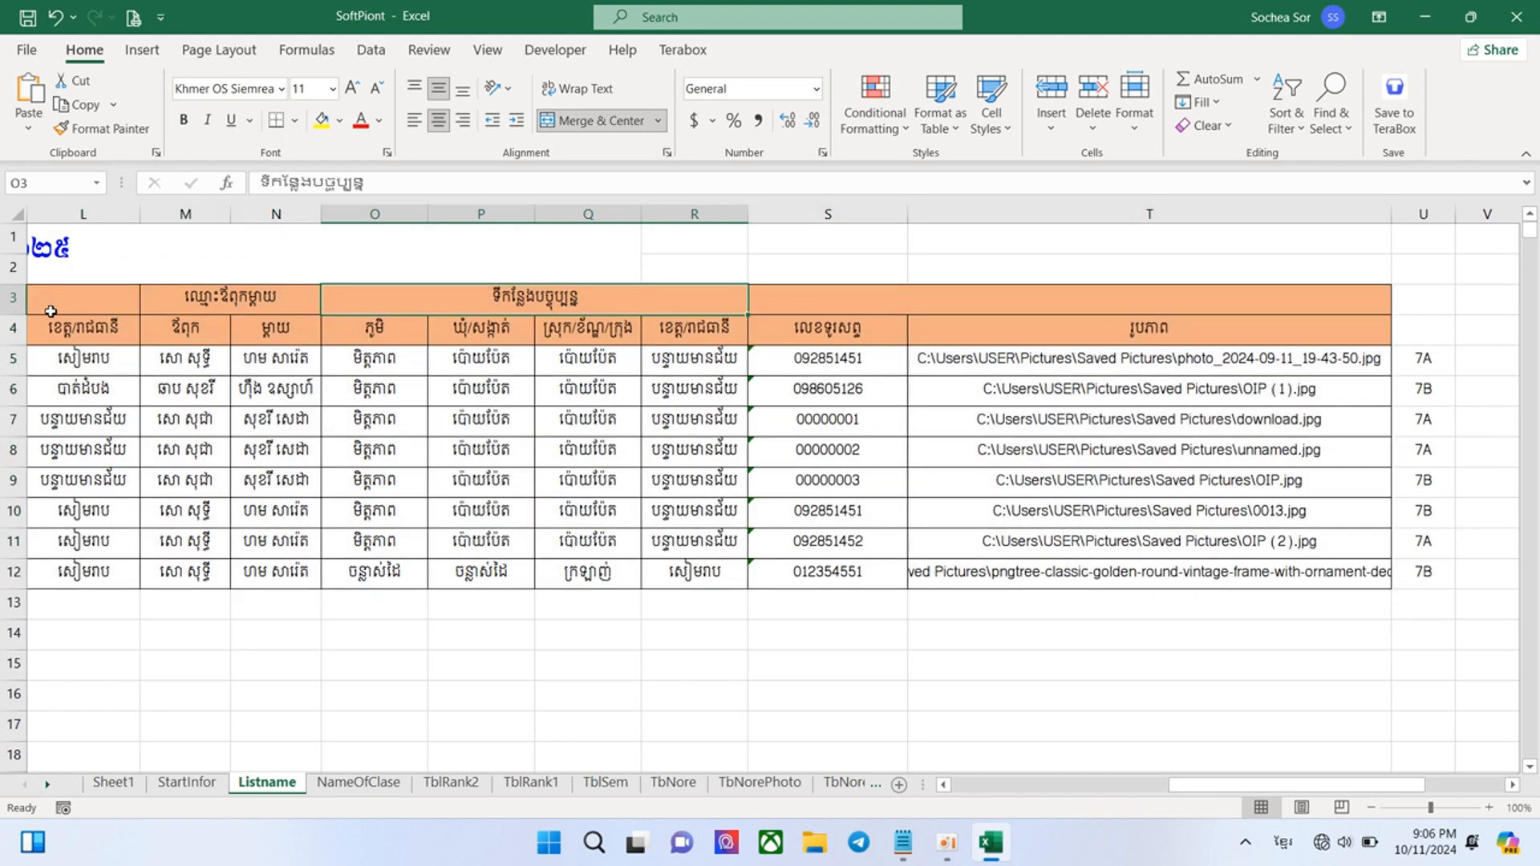
left_click_drag(51, 311, 1126, 724)
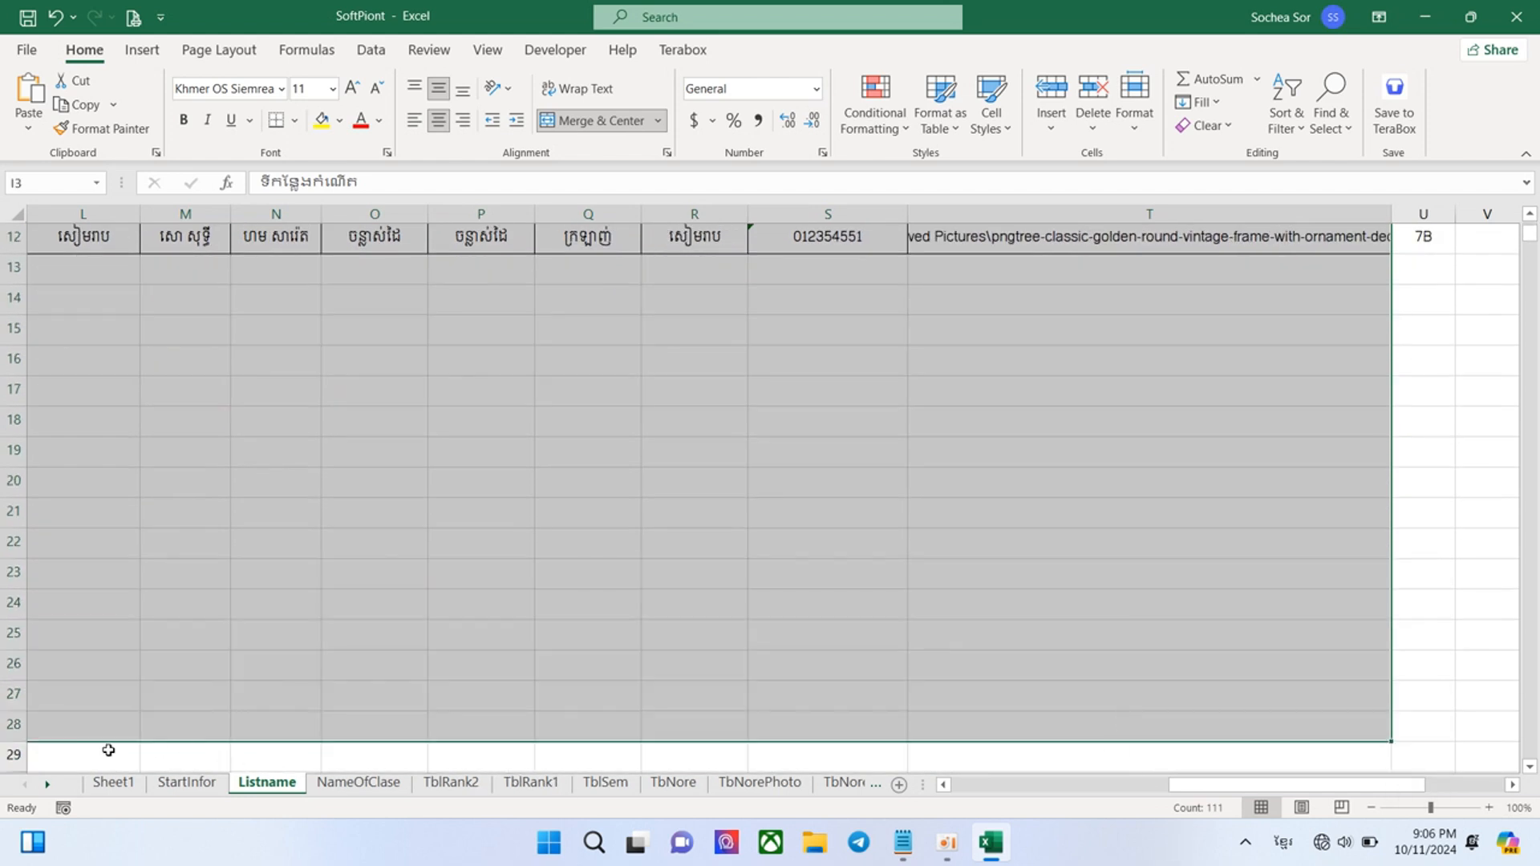
left_click(724, 341)
left_click(670, 280)
left_click(591, 399)
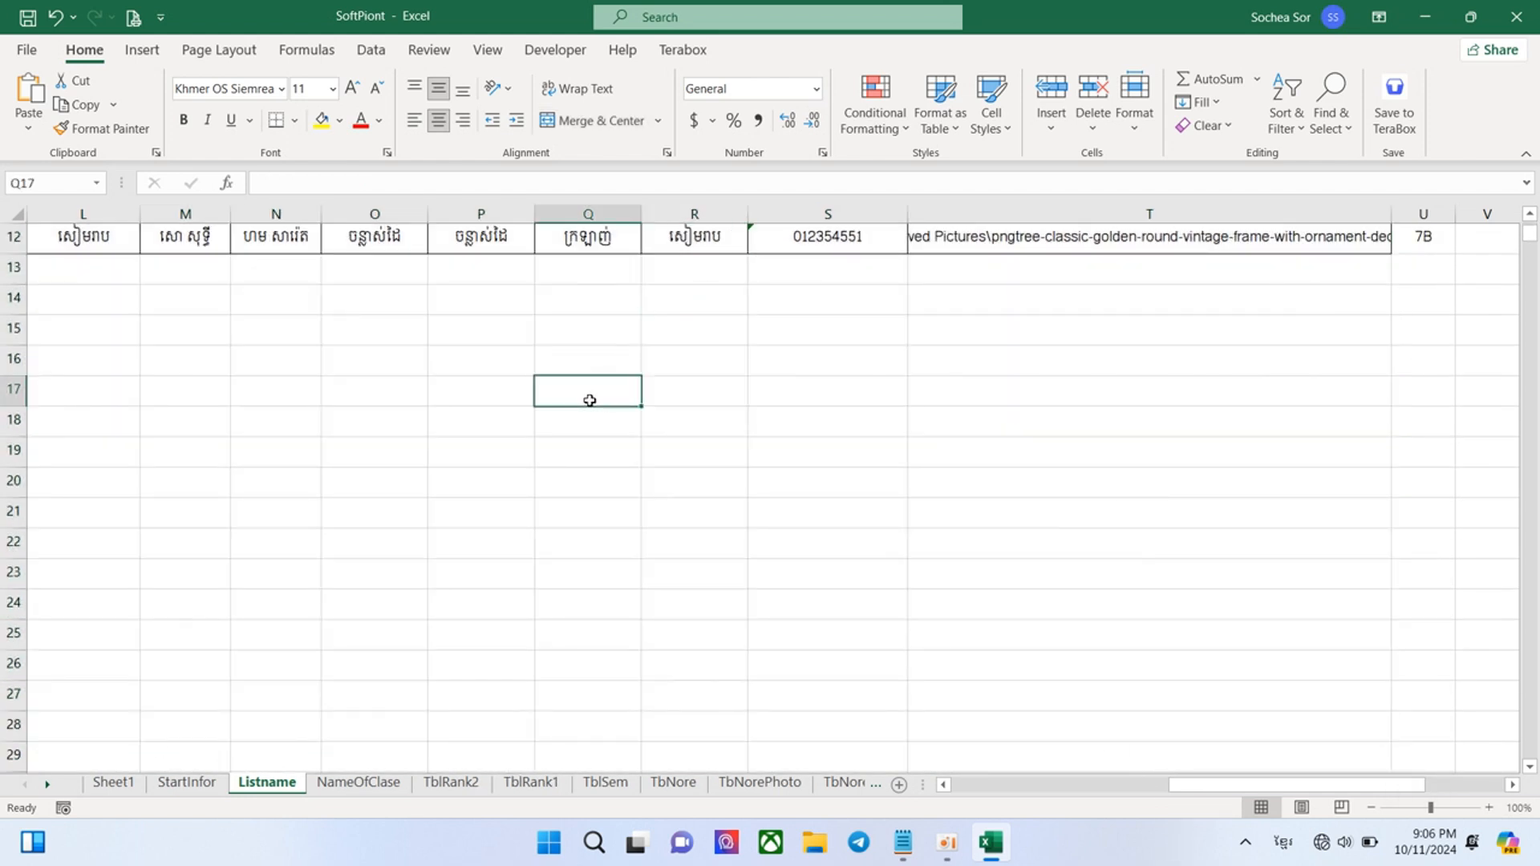
left_click(453, 380)
Step: Inspect the row numbering formulas in column A of Listname, comparing the empty rows with A5 and A6
left_click_drag(1302, 786, 1084, 788)
left_click(61, 273)
left_click(58, 295)
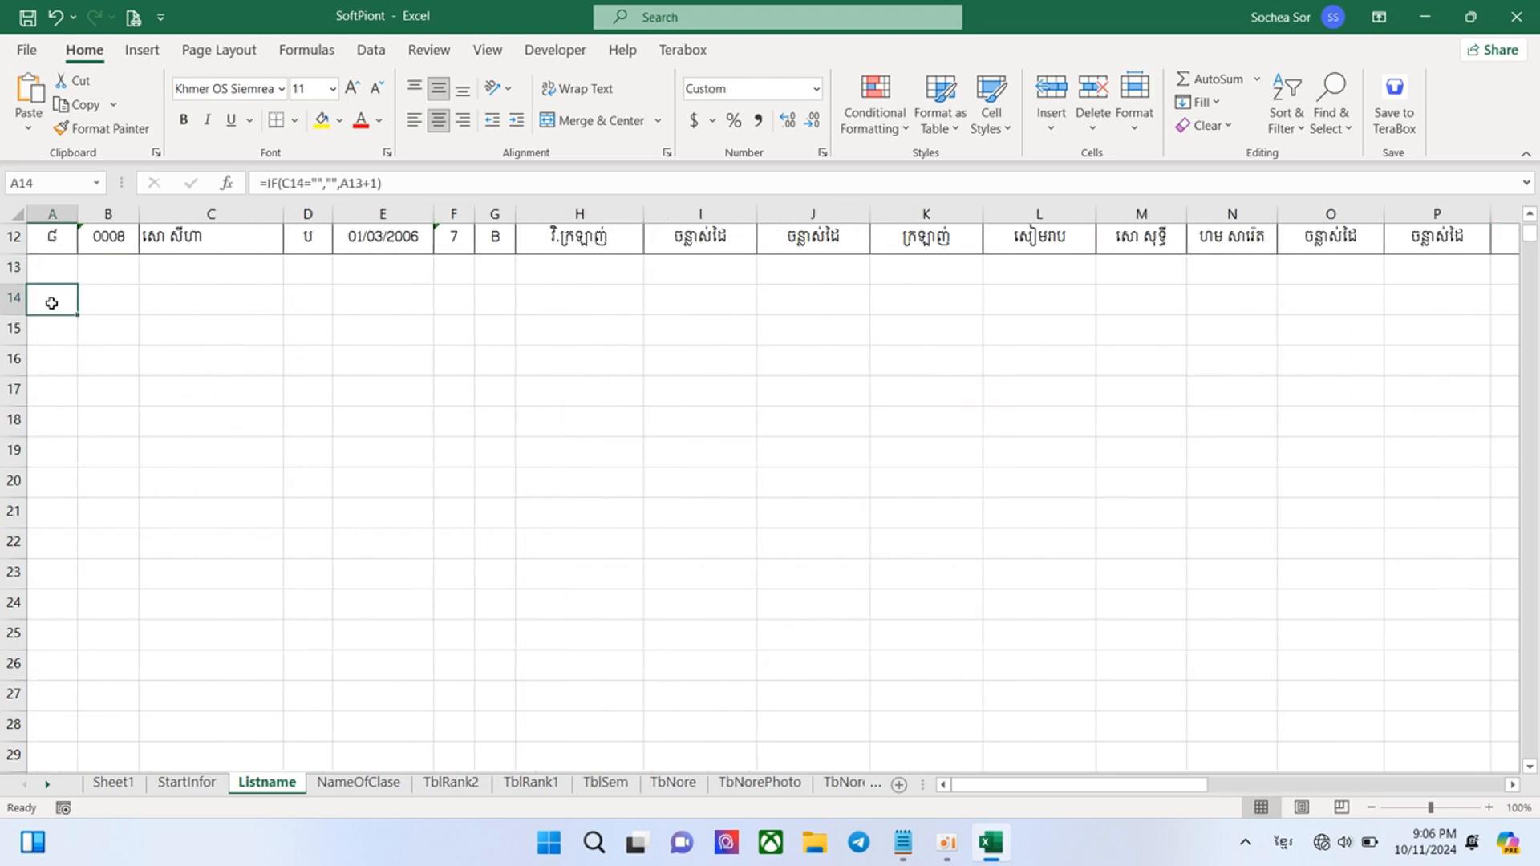
left_click(45, 355)
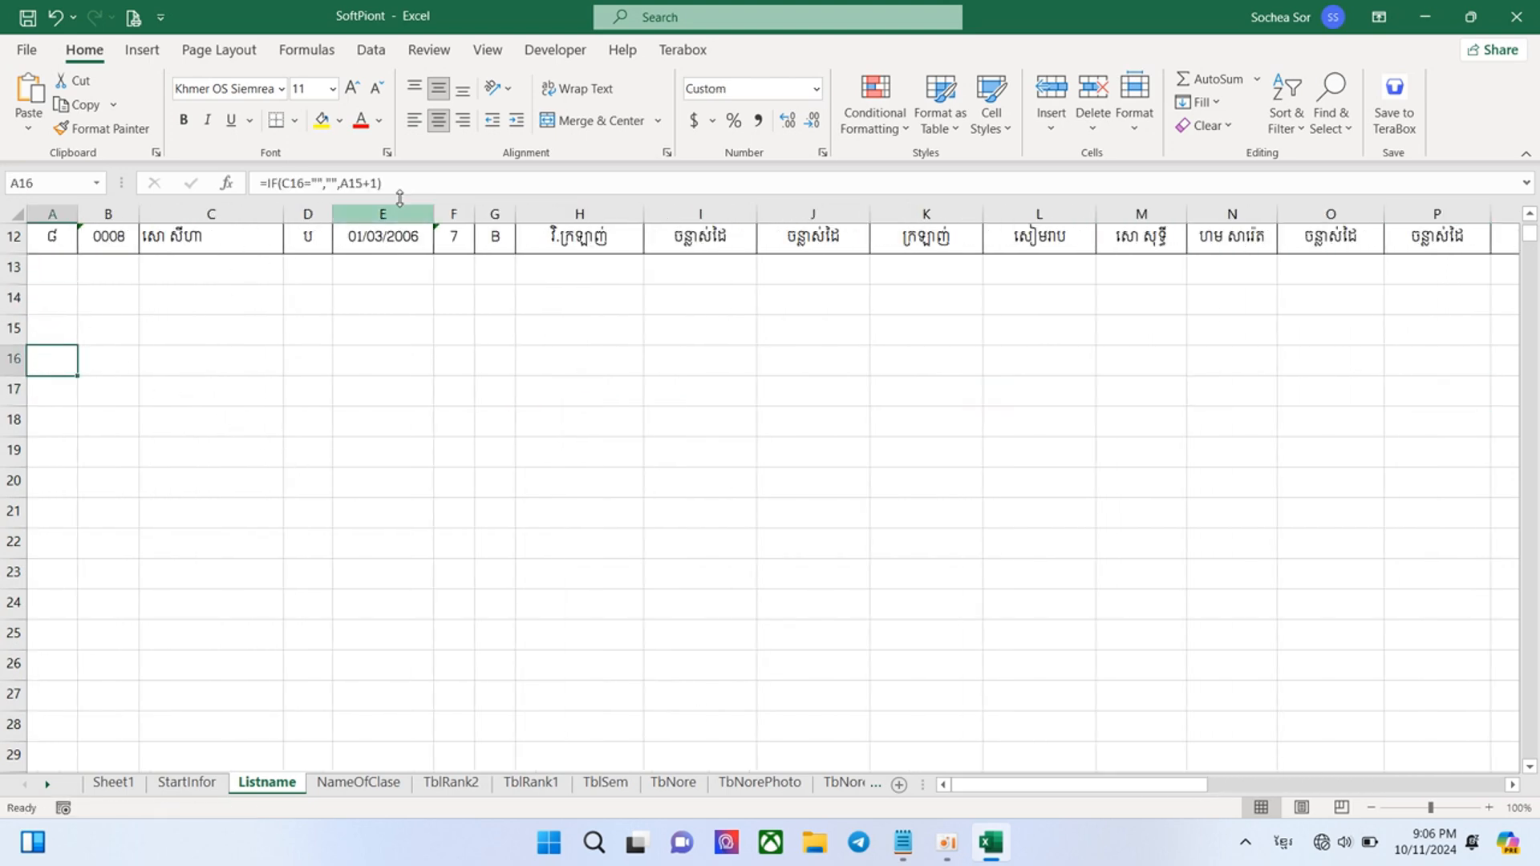
scroll(257, 489, "up", 4)
left_click(51, 371)
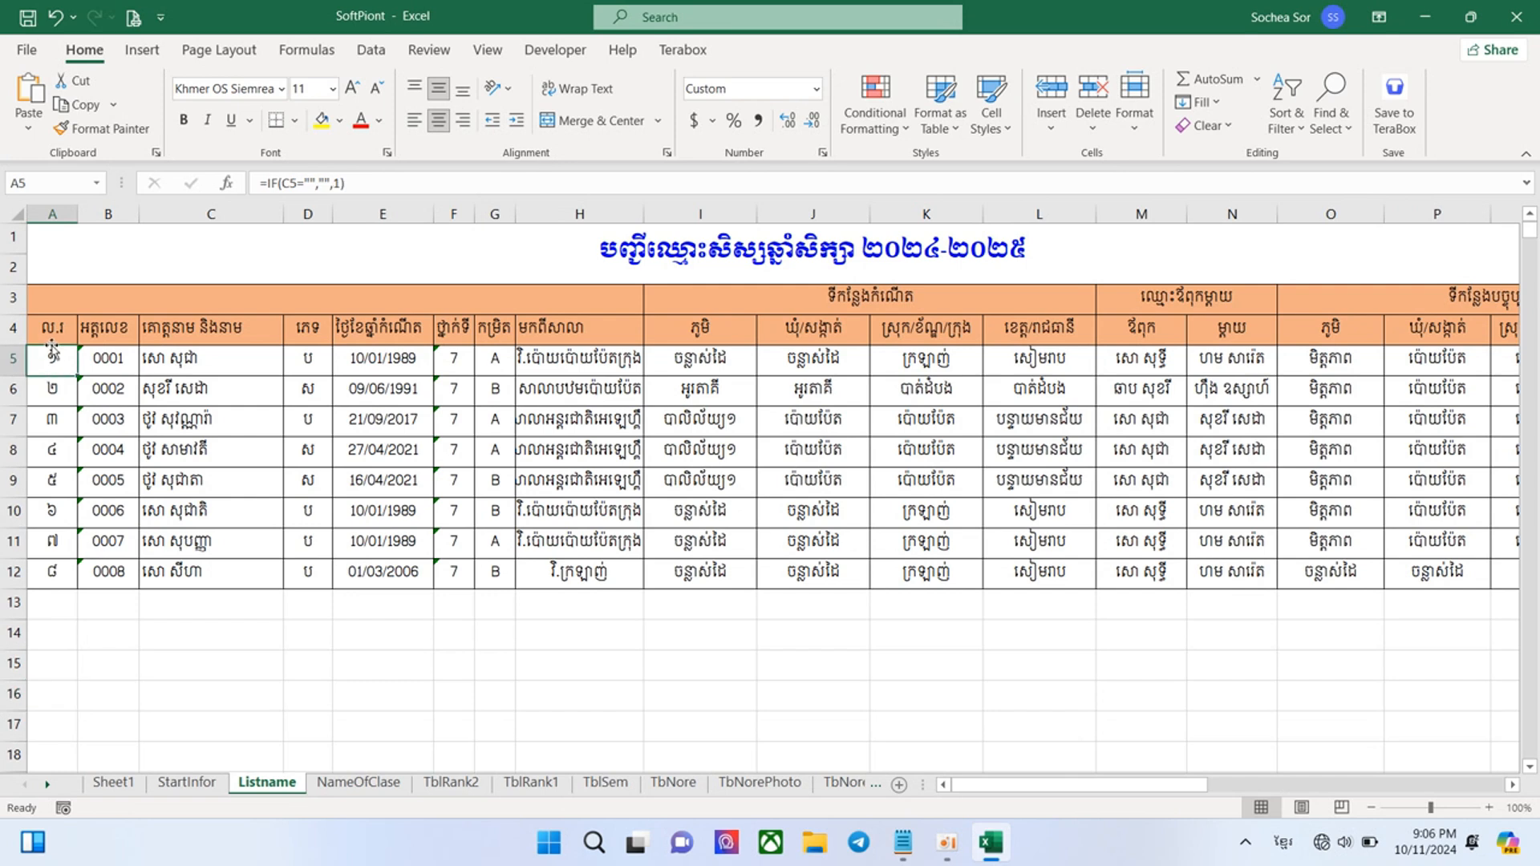
left_click(66, 331)
left_click(60, 371)
left_click(53, 398)
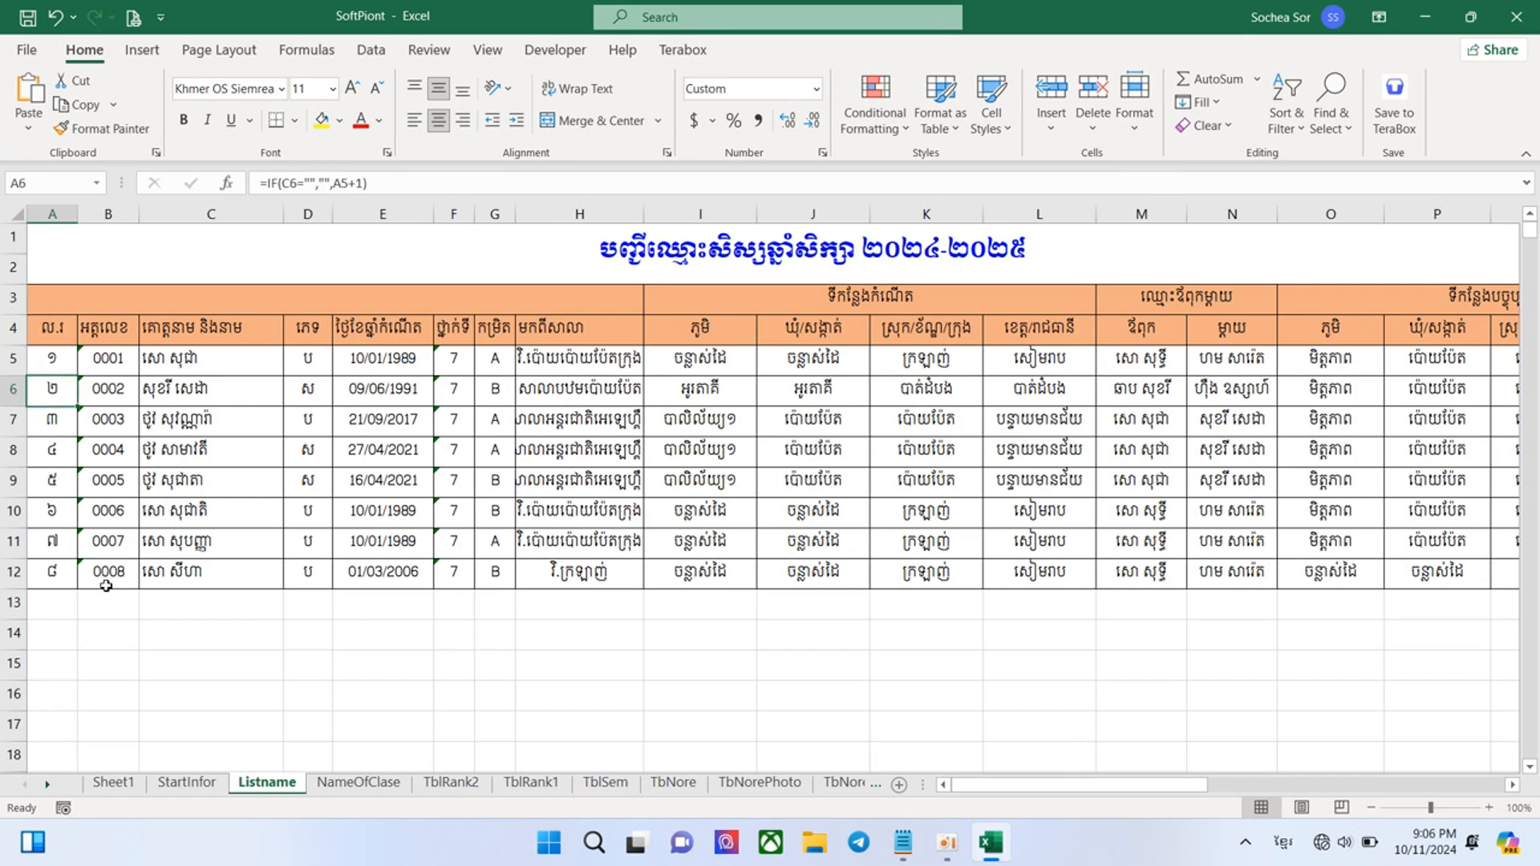
Step: Test the automatic numbering by entering a sample student name in C13, and clear the entry again
left_click(173, 601)
type("បងលស")
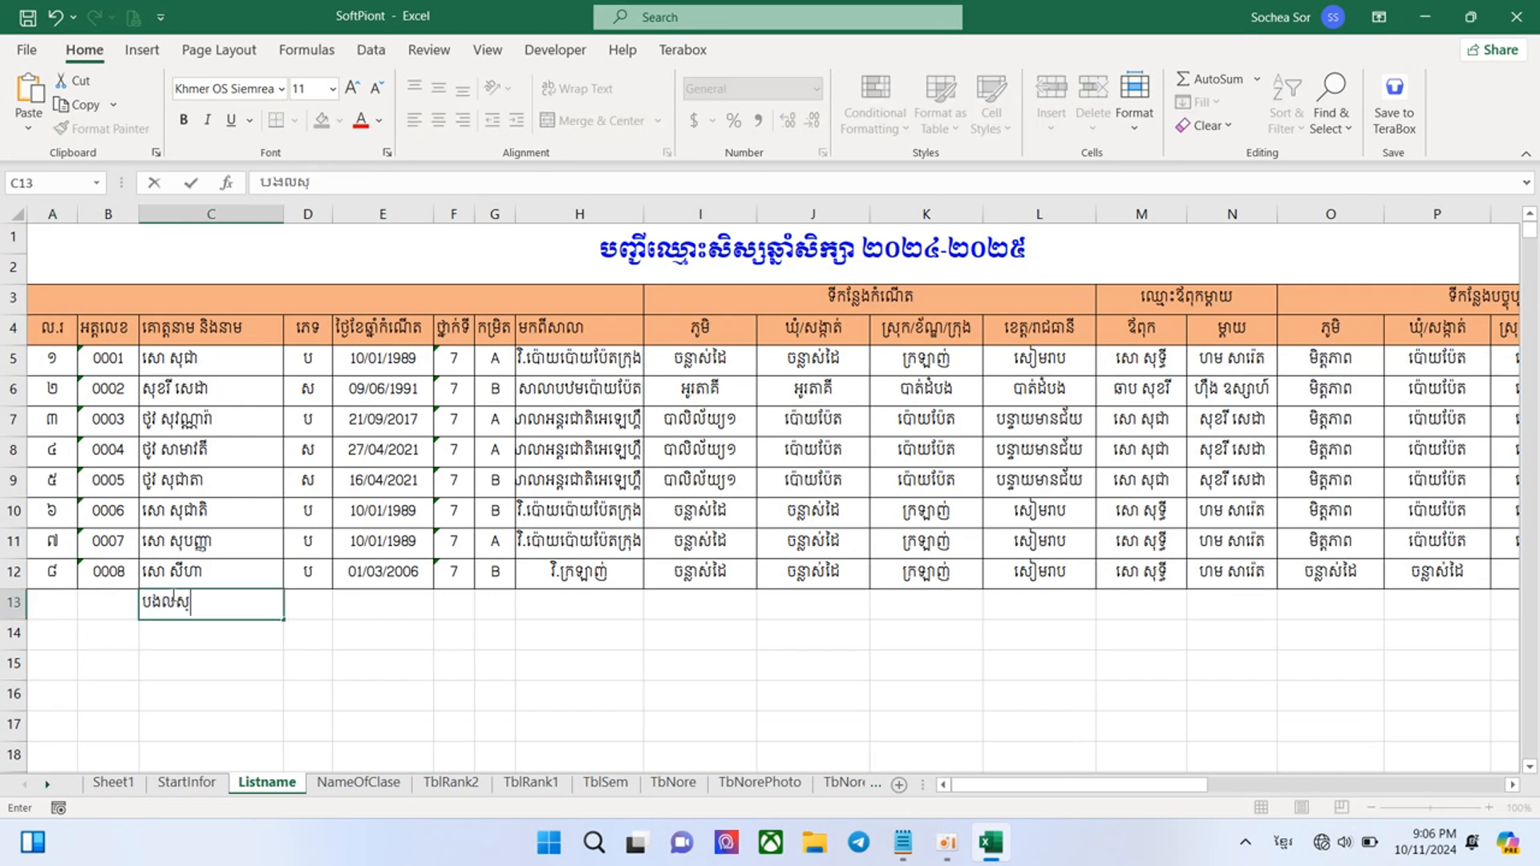
key("Return")
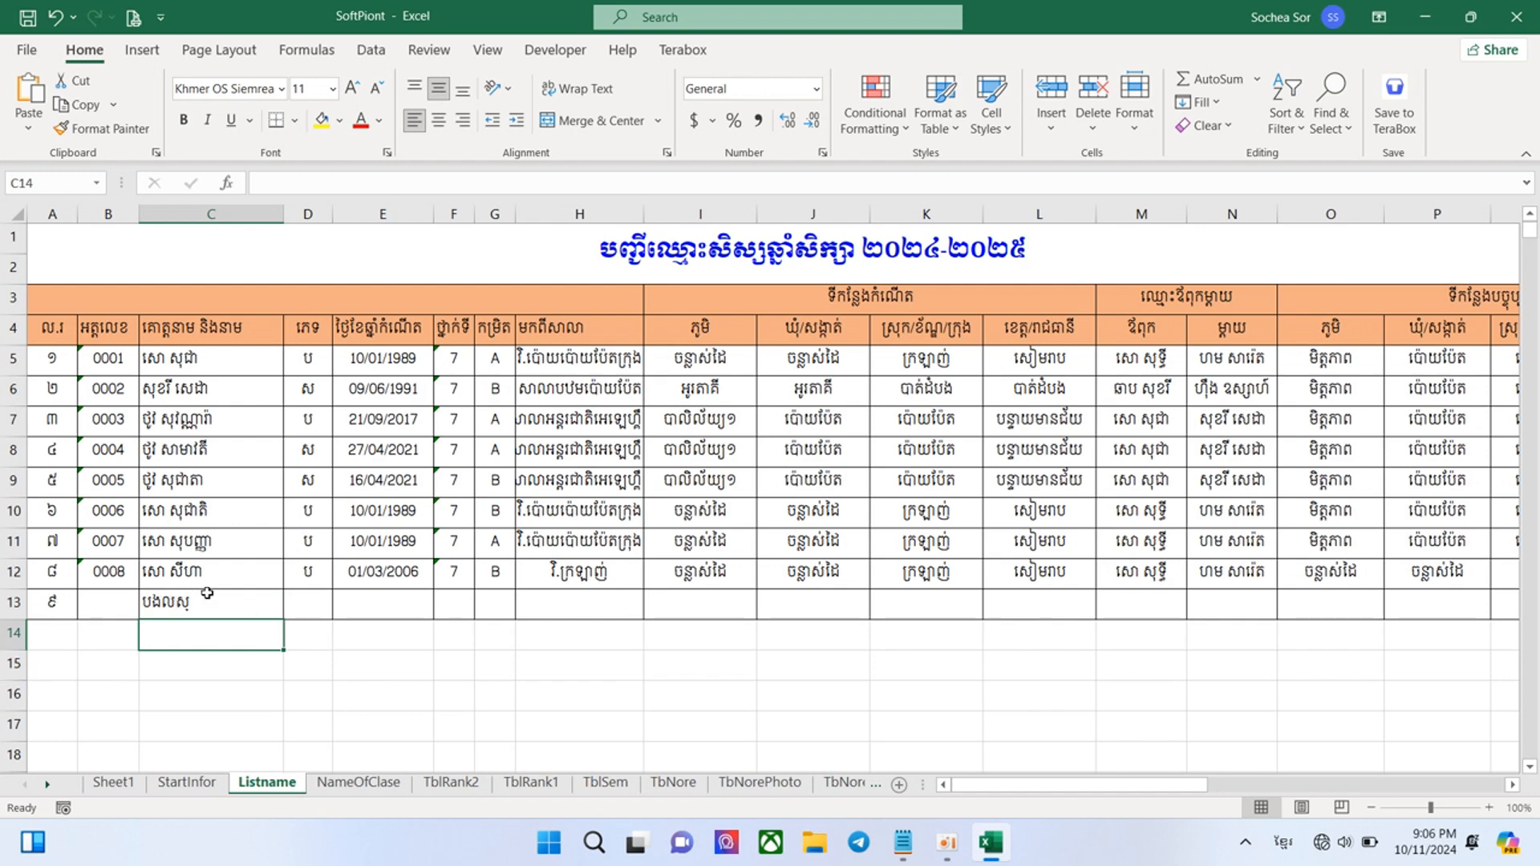
left_click(181, 603)
key("Delete")
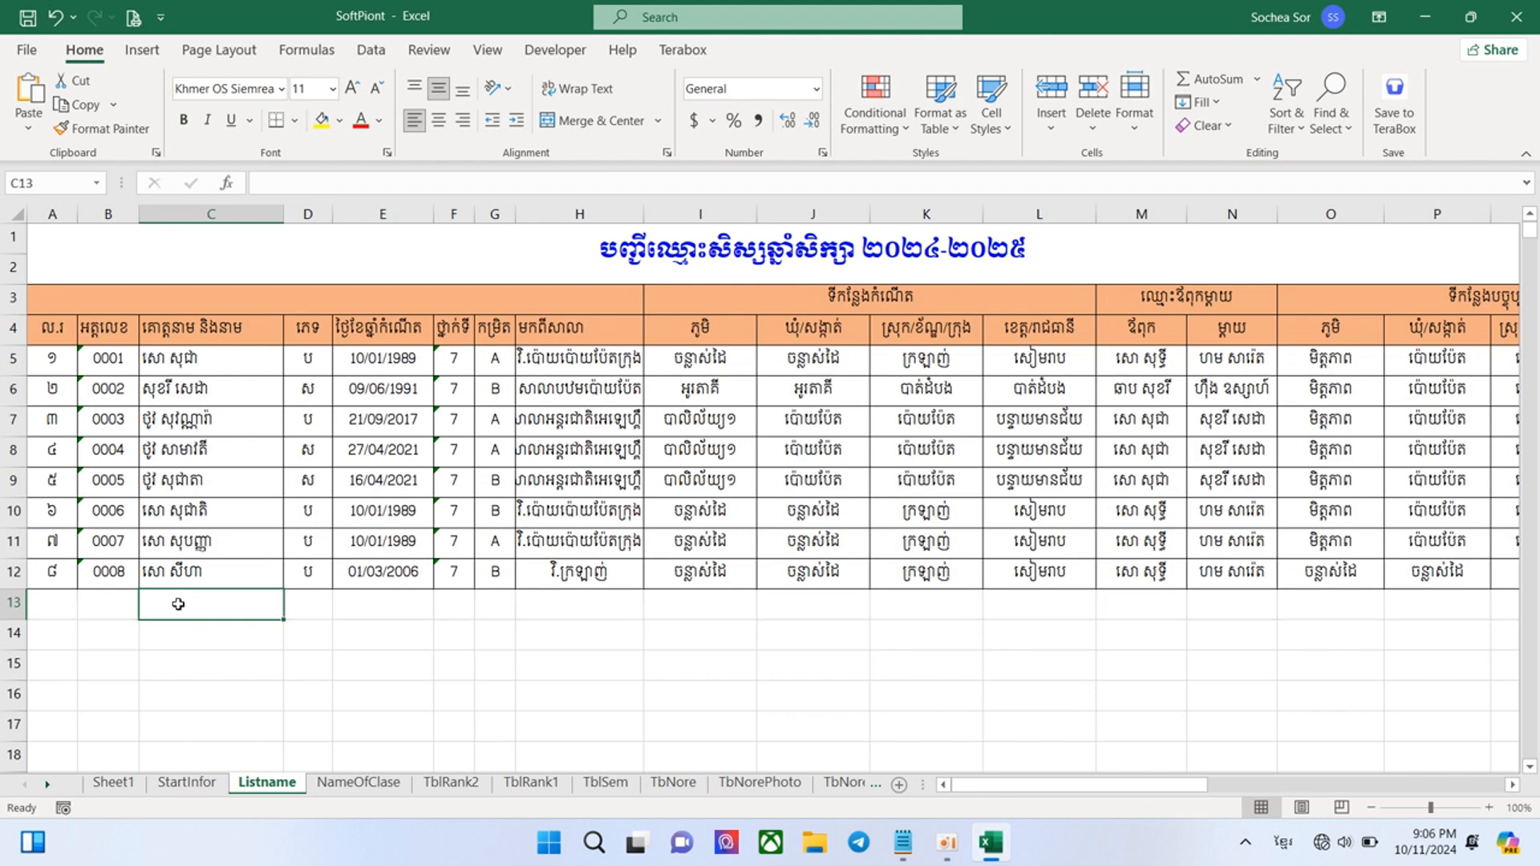
left_click(66, 608)
left_click(172, 632)
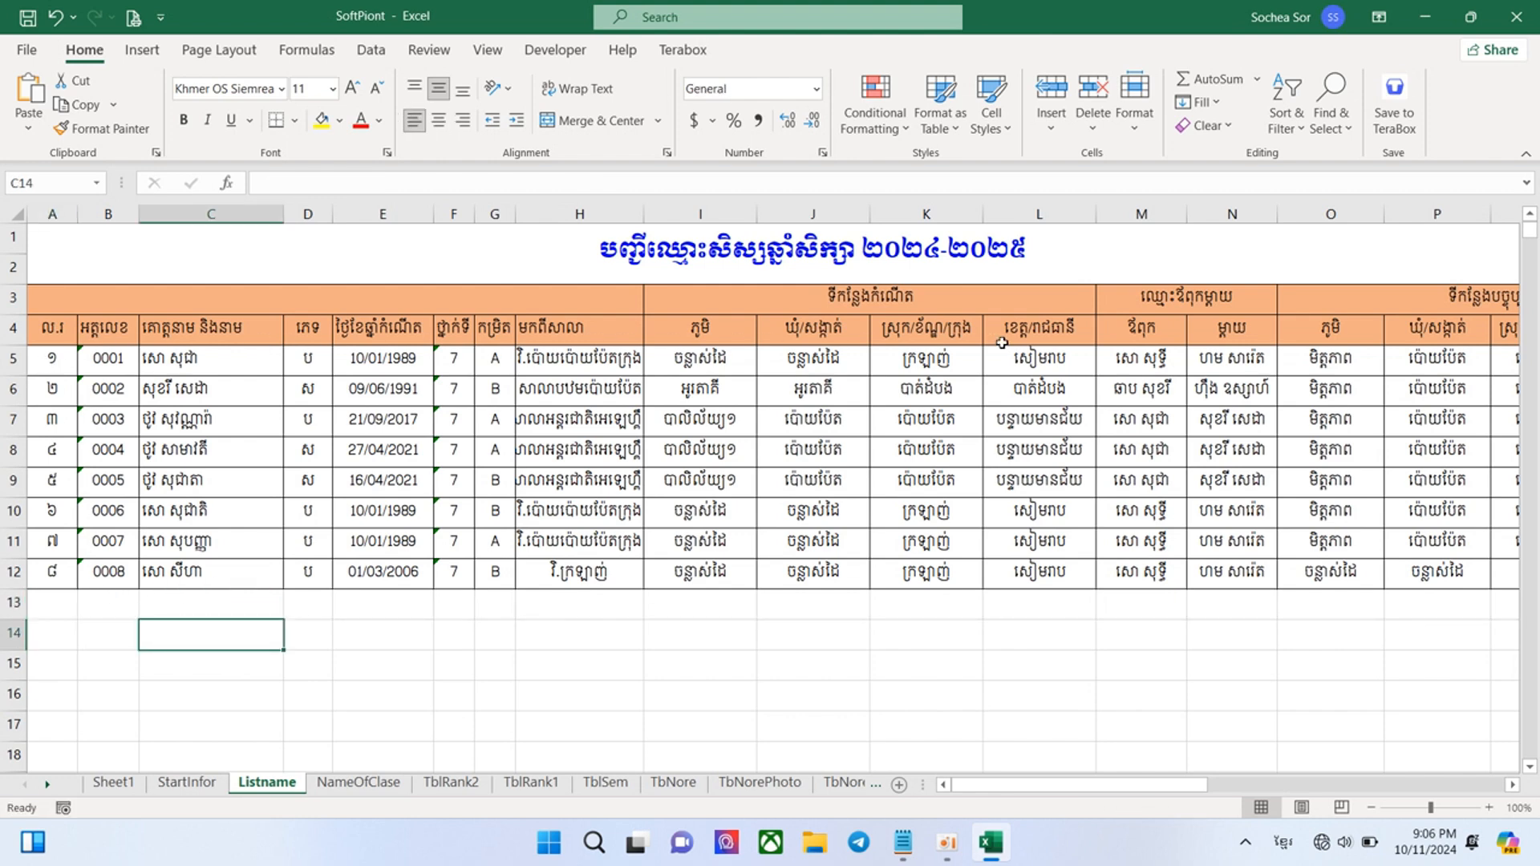
Step: Review the Listname headings in A4 to F4, from the row number and student ID through name, gender, birth date and grade
left_click(59, 332)
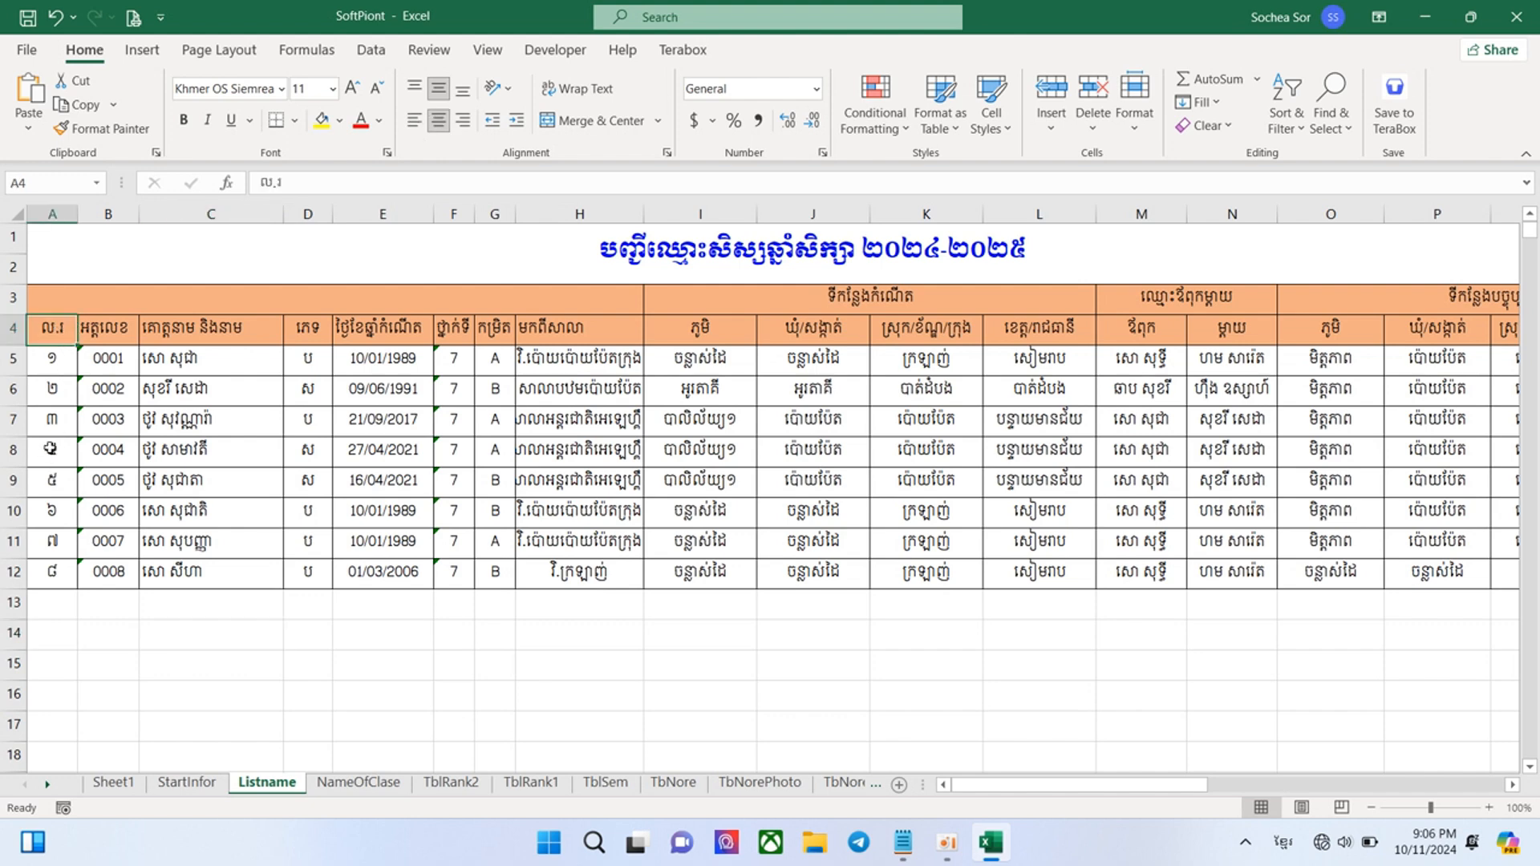
left_click(100, 340)
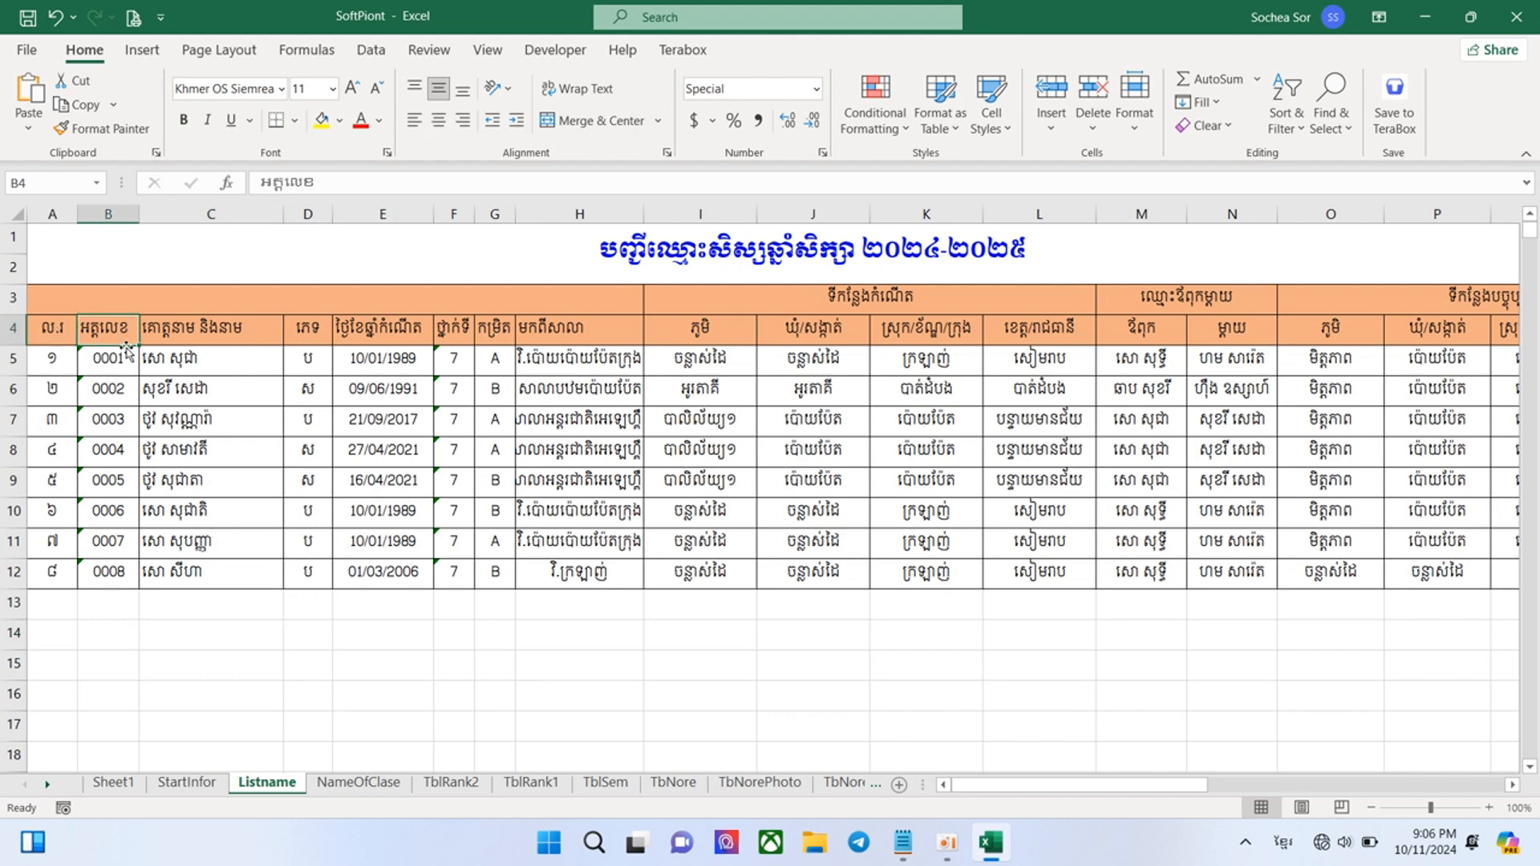
left_click(176, 337)
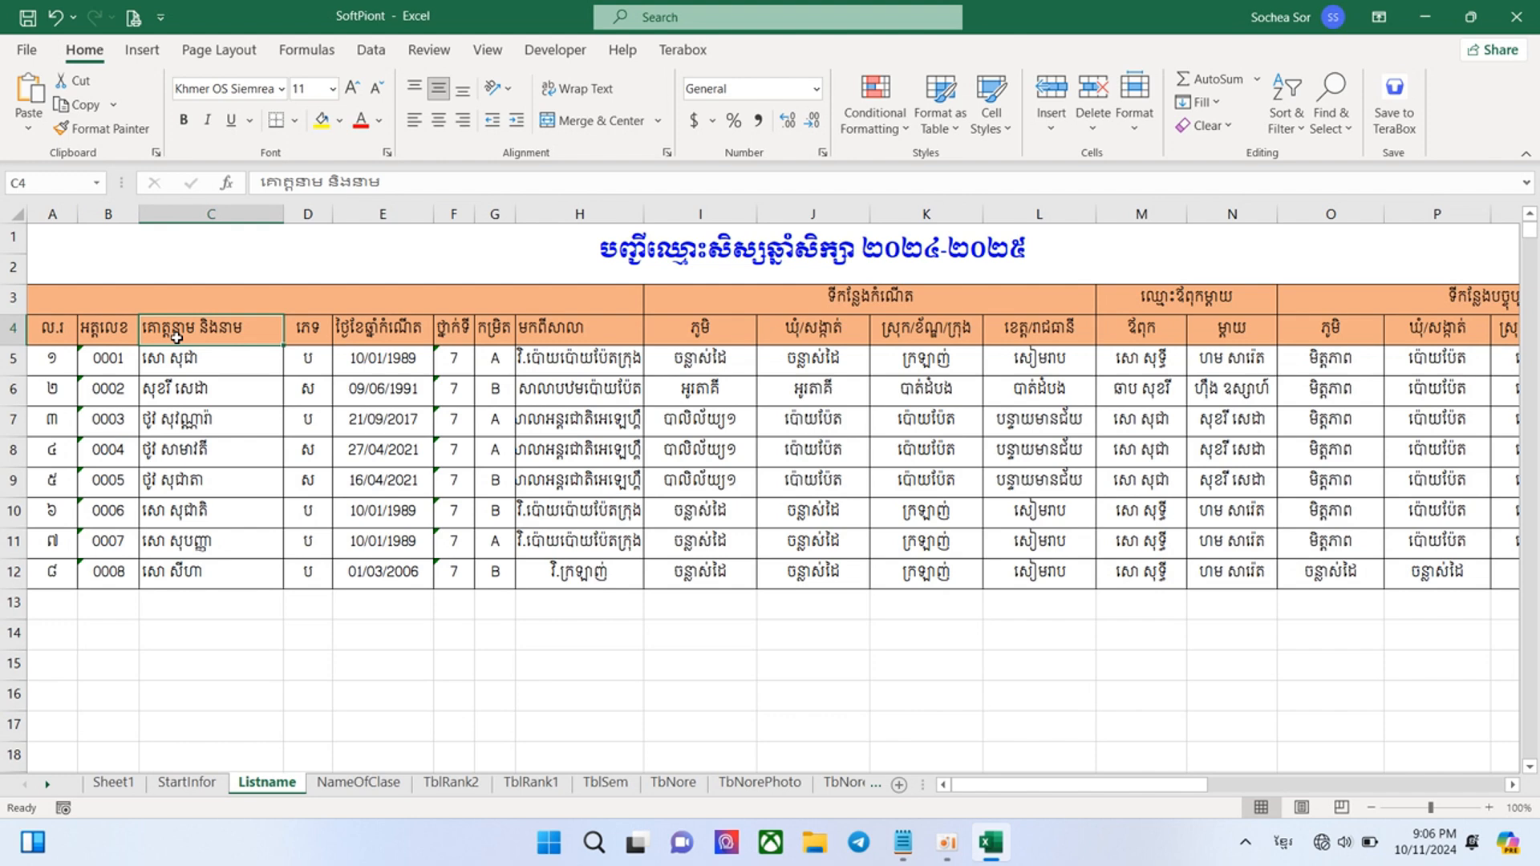
left_click(318, 336)
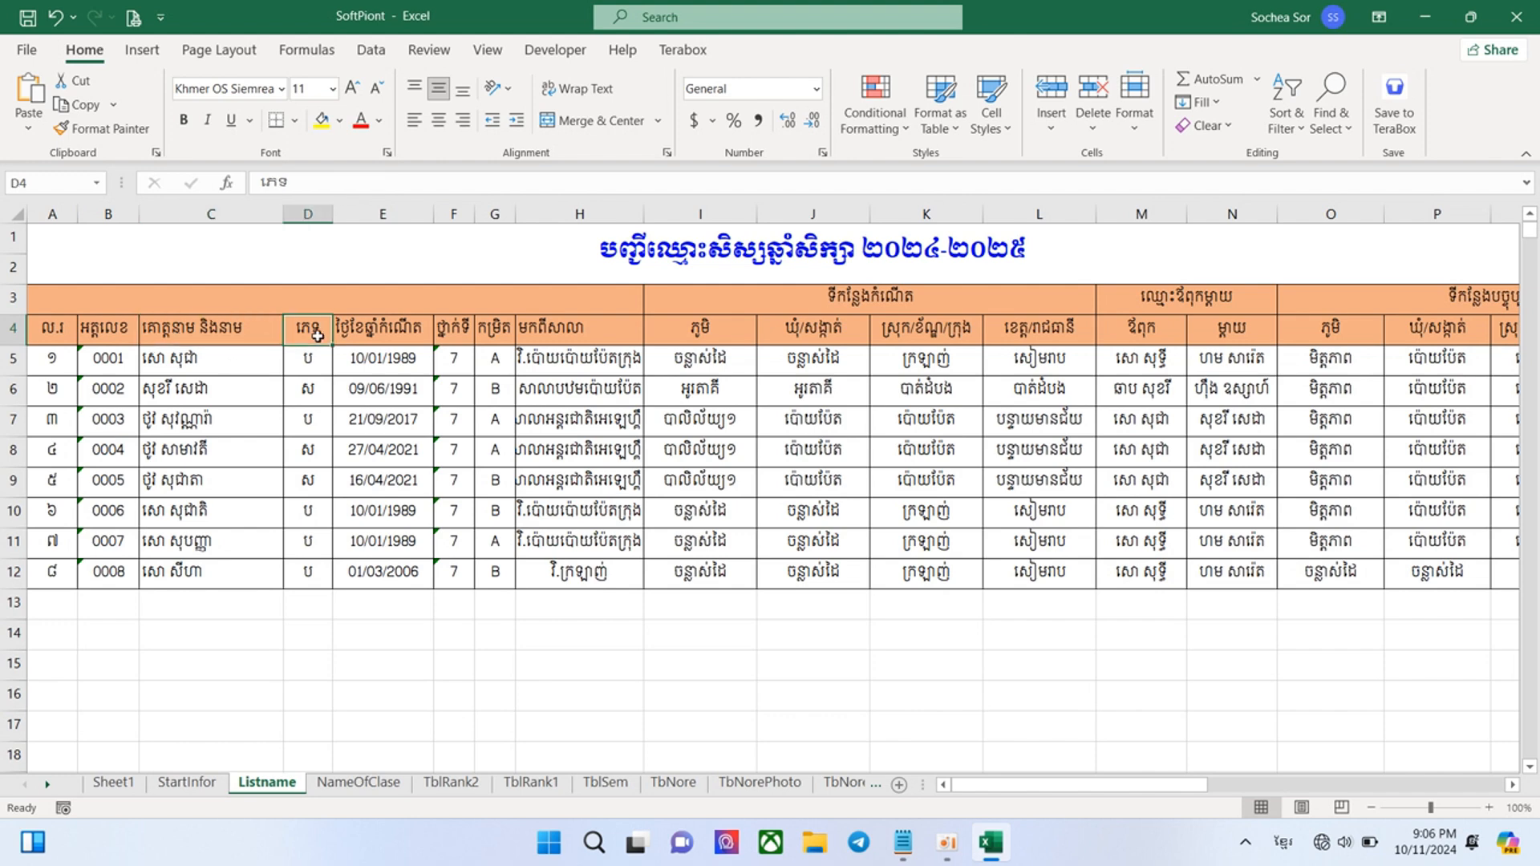
left_click(391, 337)
left_click(462, 332)
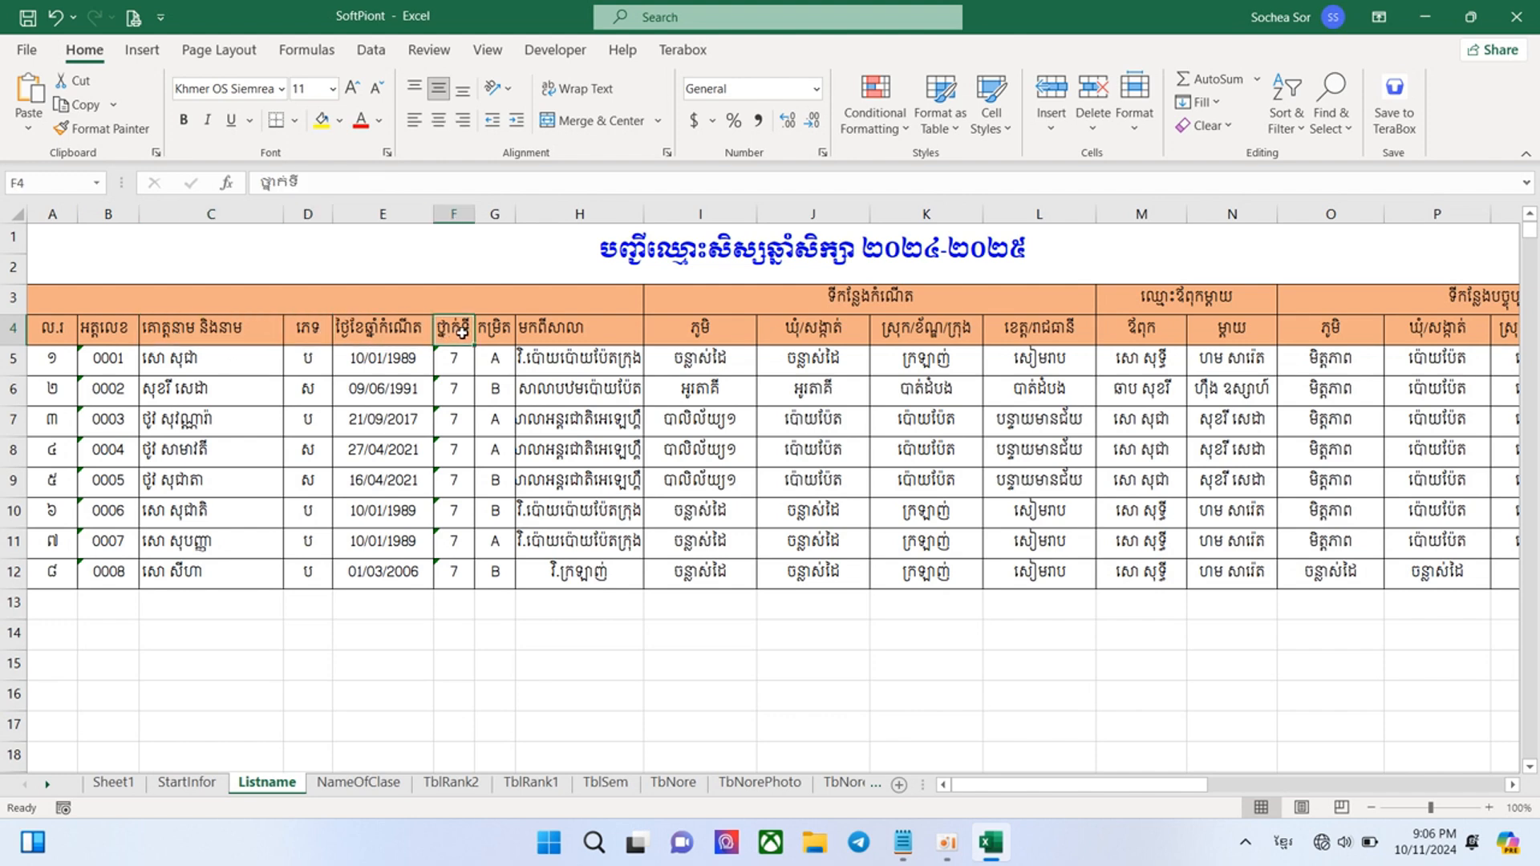
Step: Examine the grade and level entries in columns F and G of Listname, together with their headings in F4 and G4
key("Down")
left_click(492, 361)
left_click(448, 394)
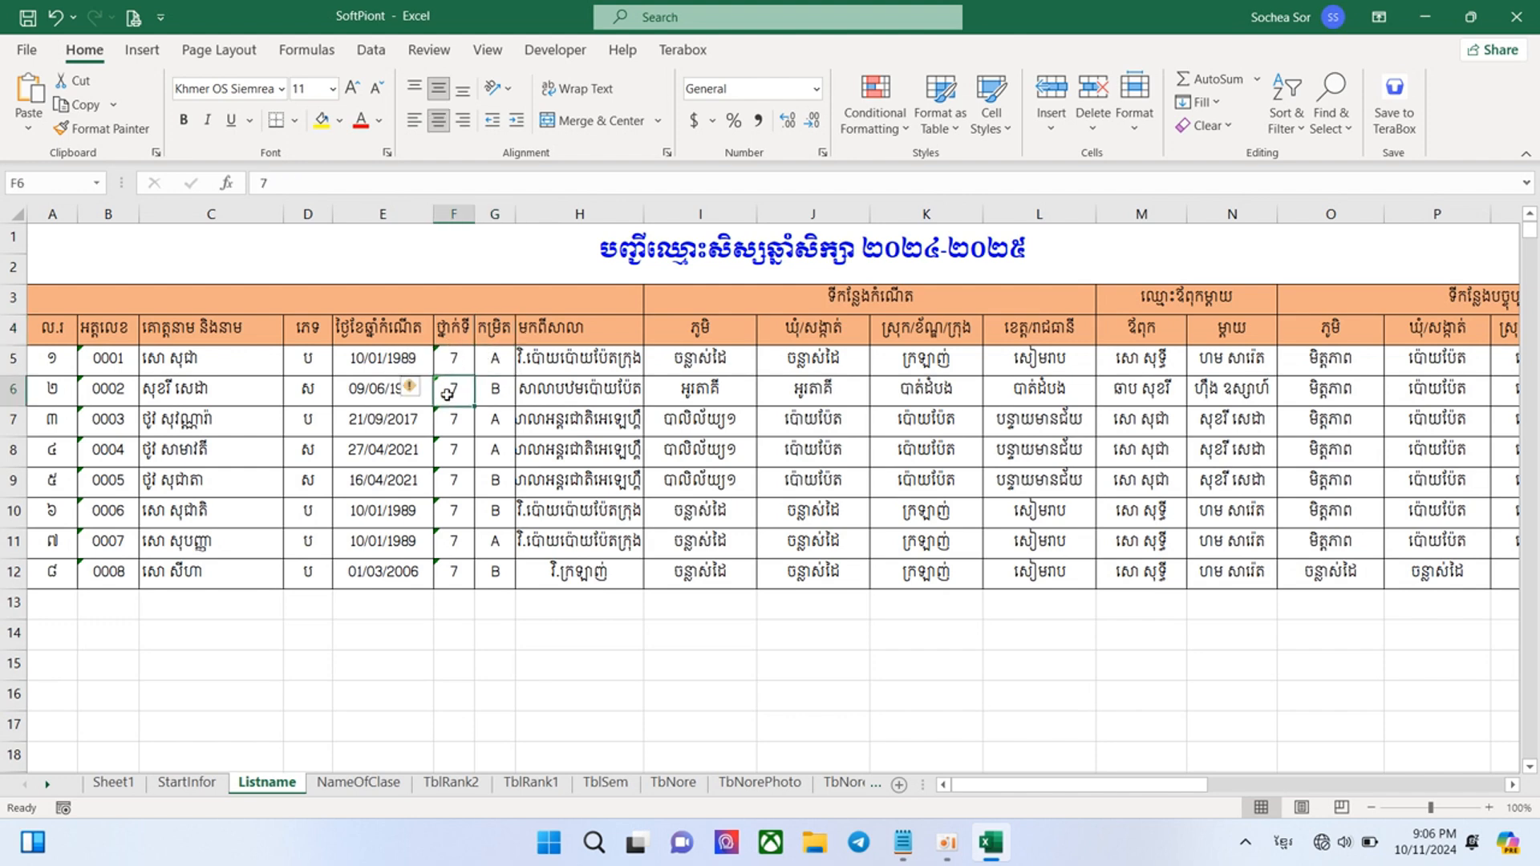
left_click(487, 394)
left_click(486, 419)
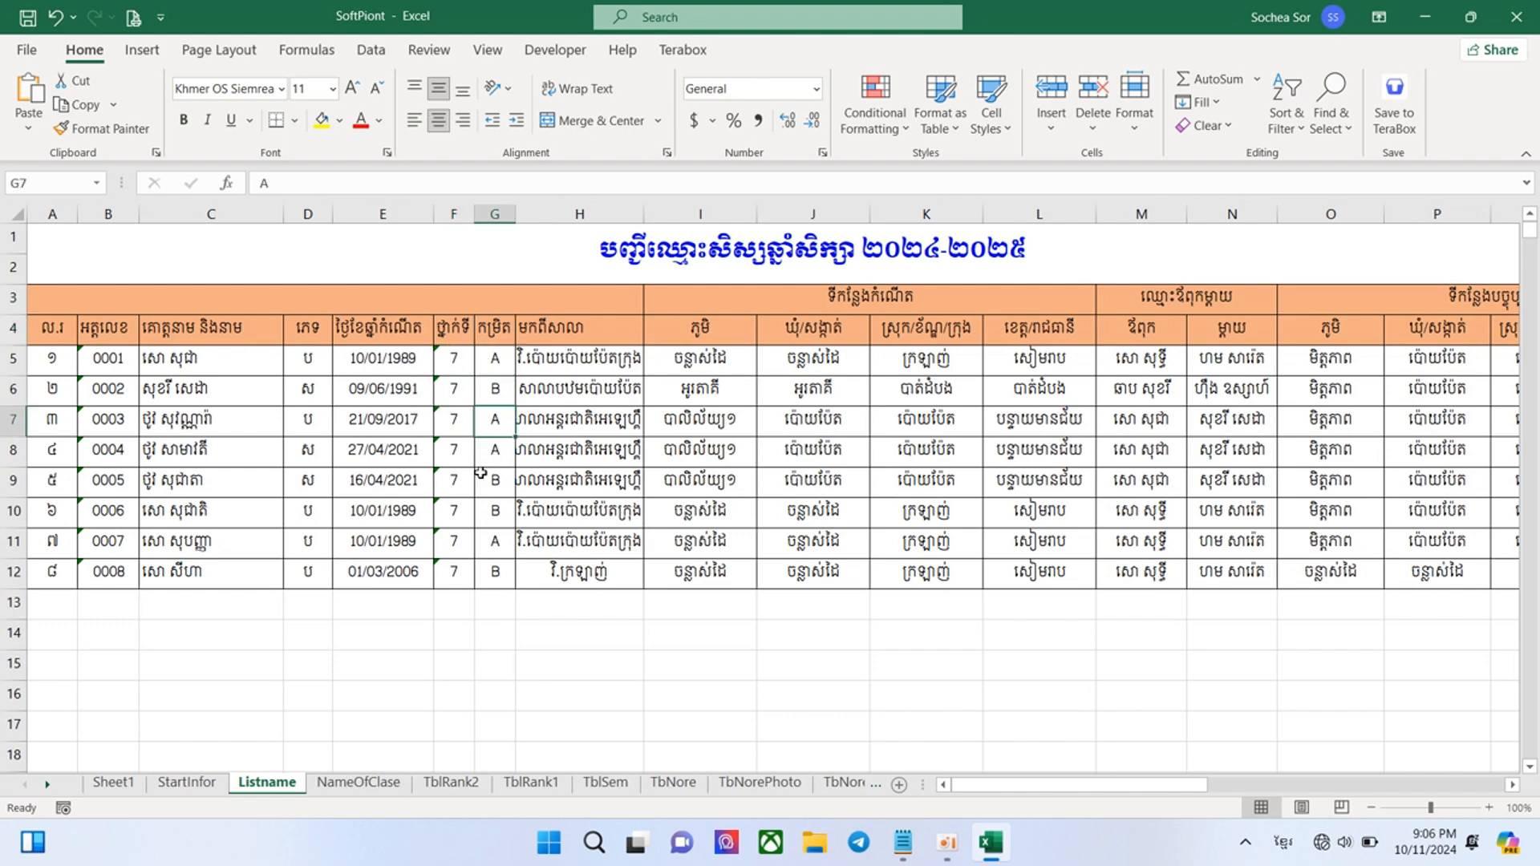
left_click_drag(494, 365, 493, 545)
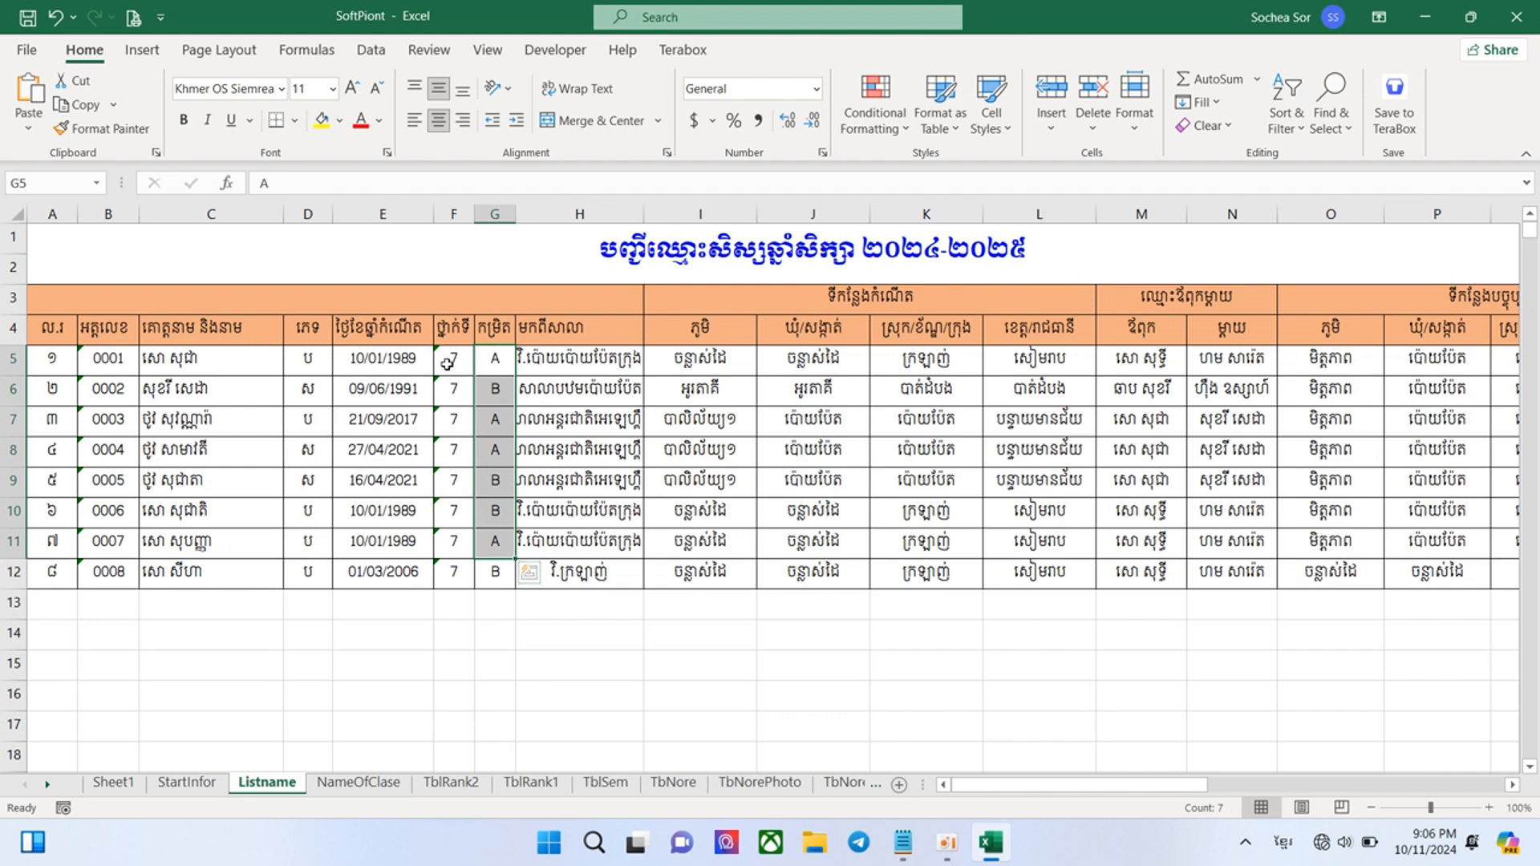
left_click_drag(447, 364, 454, 573)
left_click(489, 336)
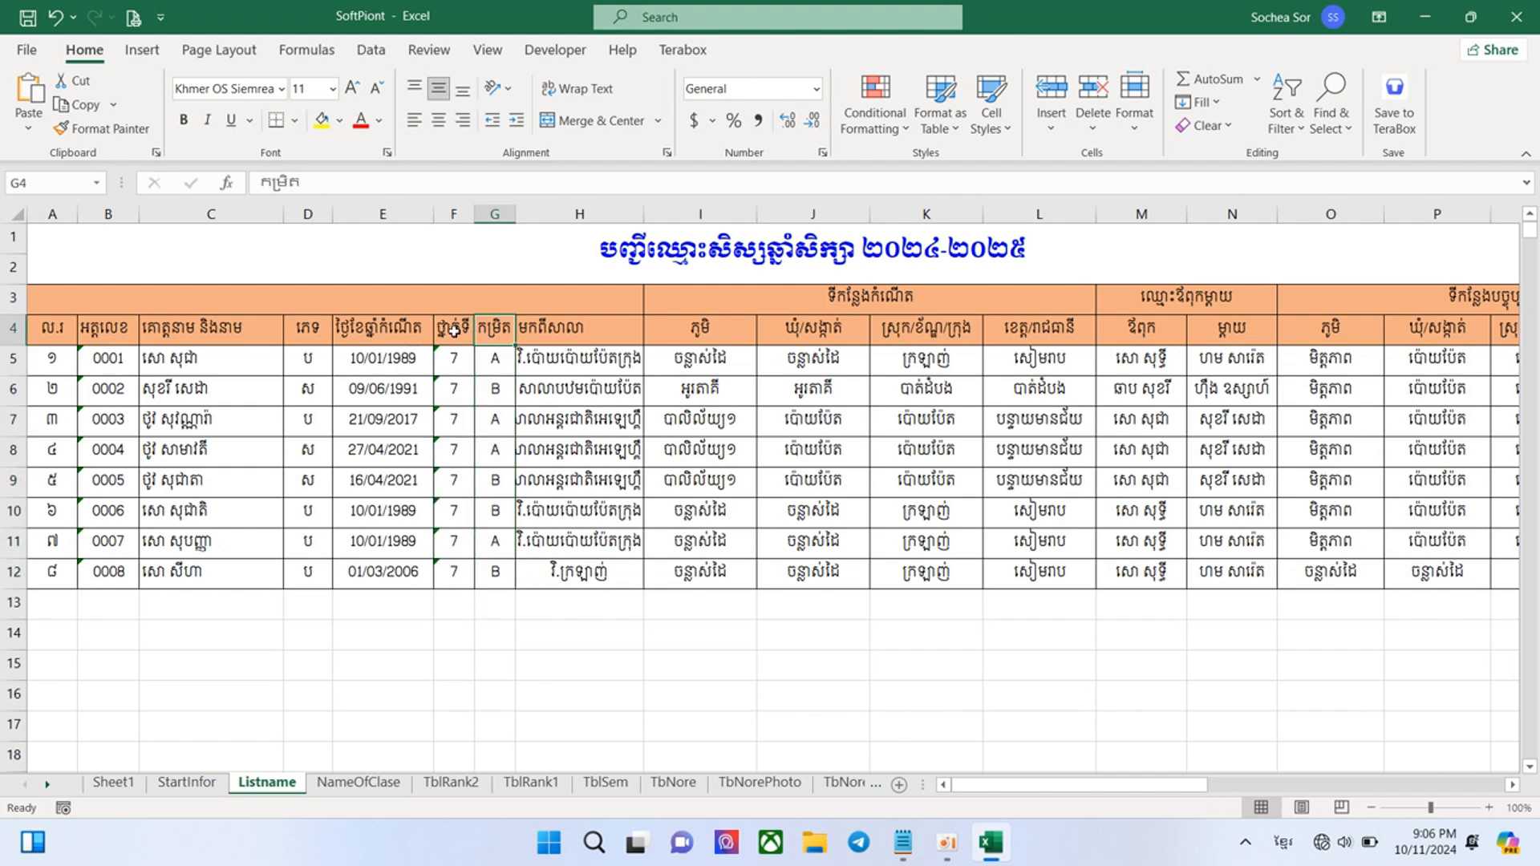
left_click(454, 329)
Step: Check the previous-school entries in column H and centre the heading in H4 horizontally
left_click(532, 330)
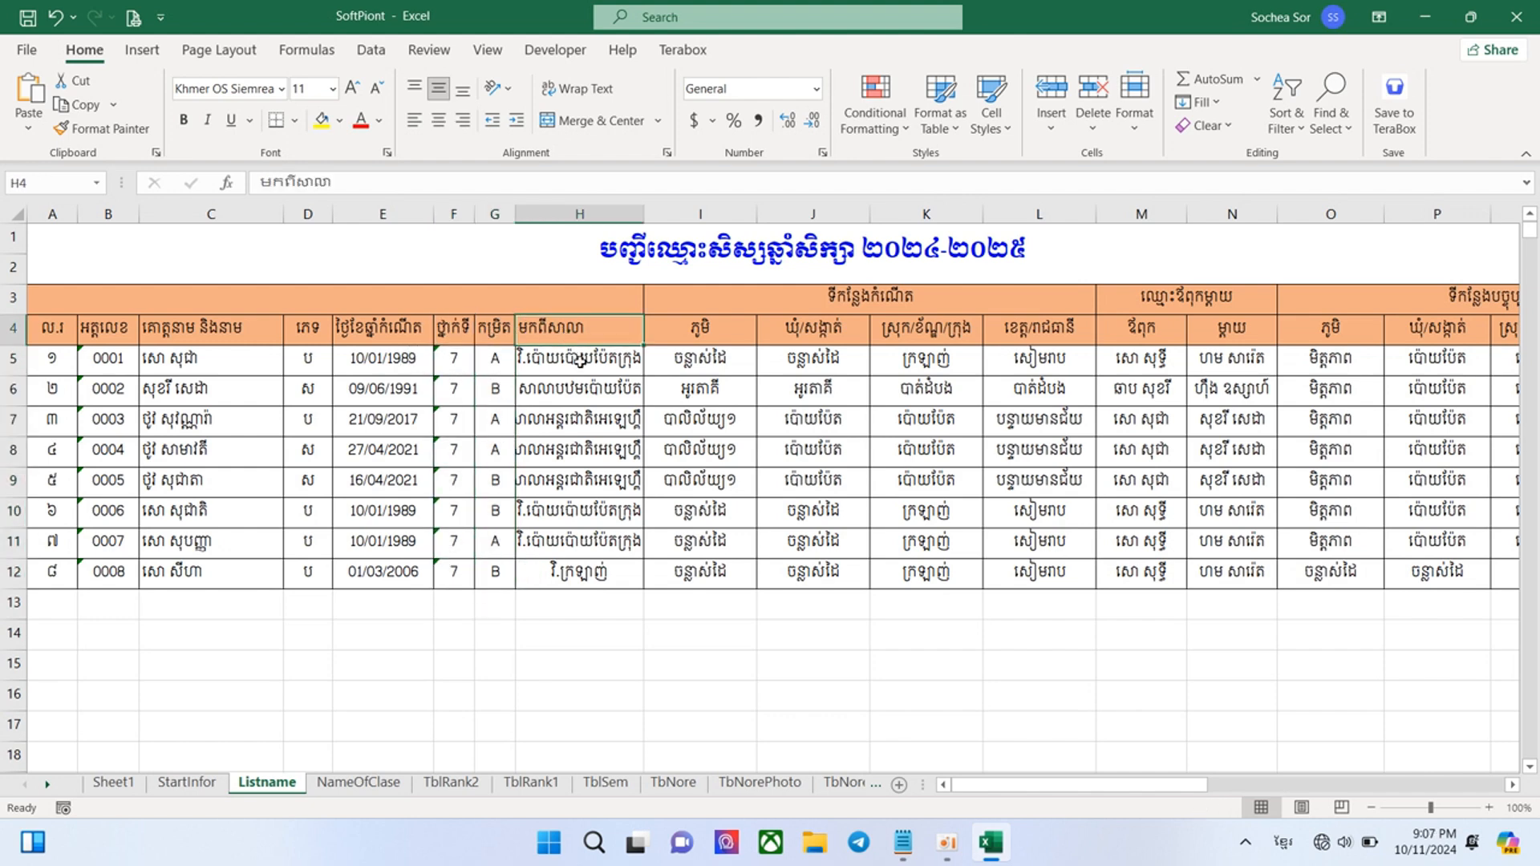
left_click(580, 369)
left_click(571, 397)
left_click(566, 441)
left_click(562, 483)
left_click(563, 535)
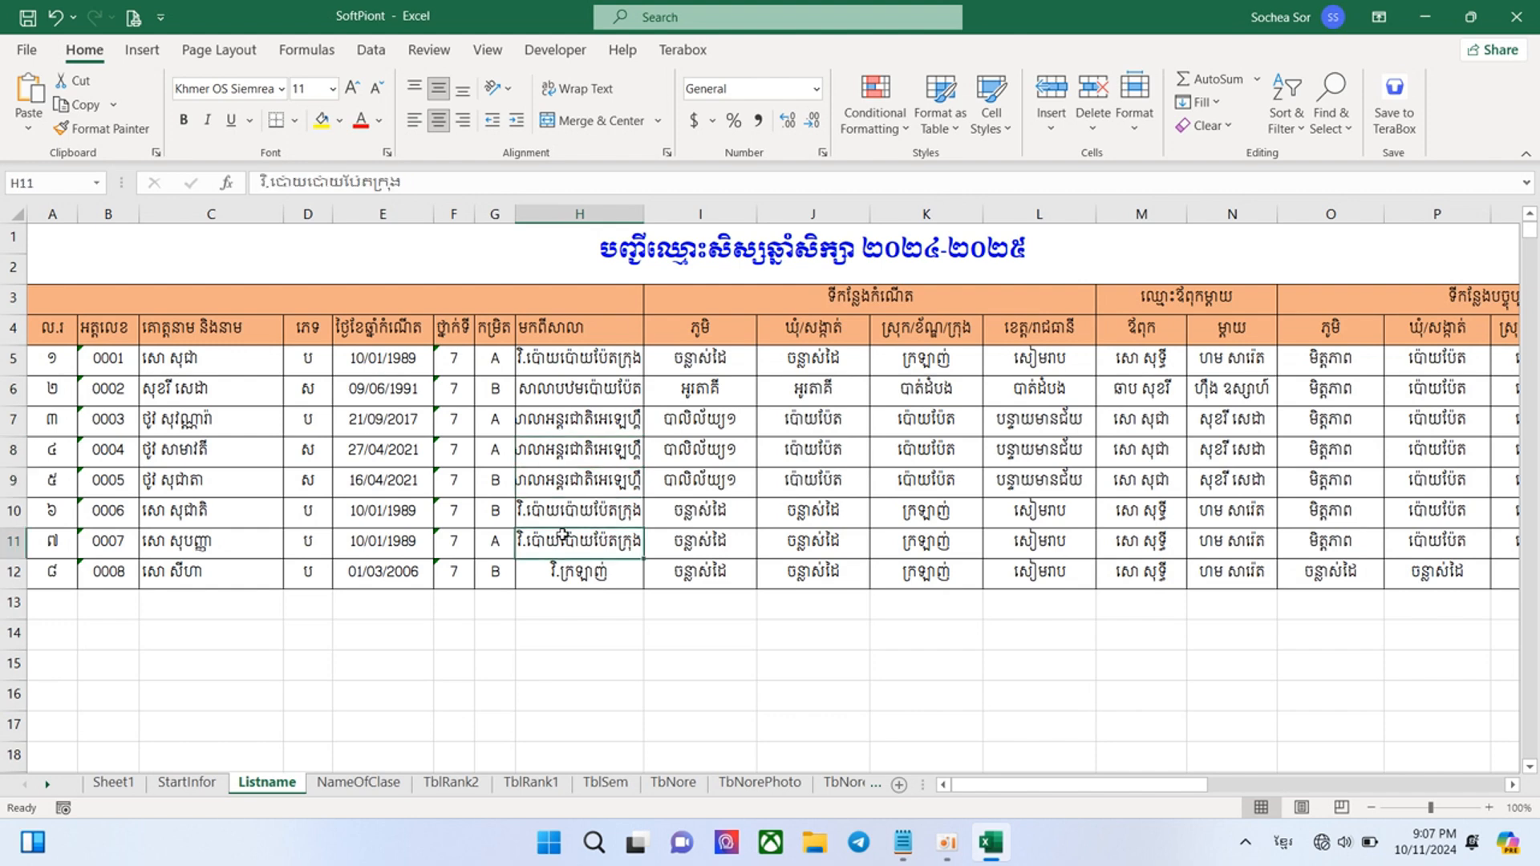
left_click(549, 328)
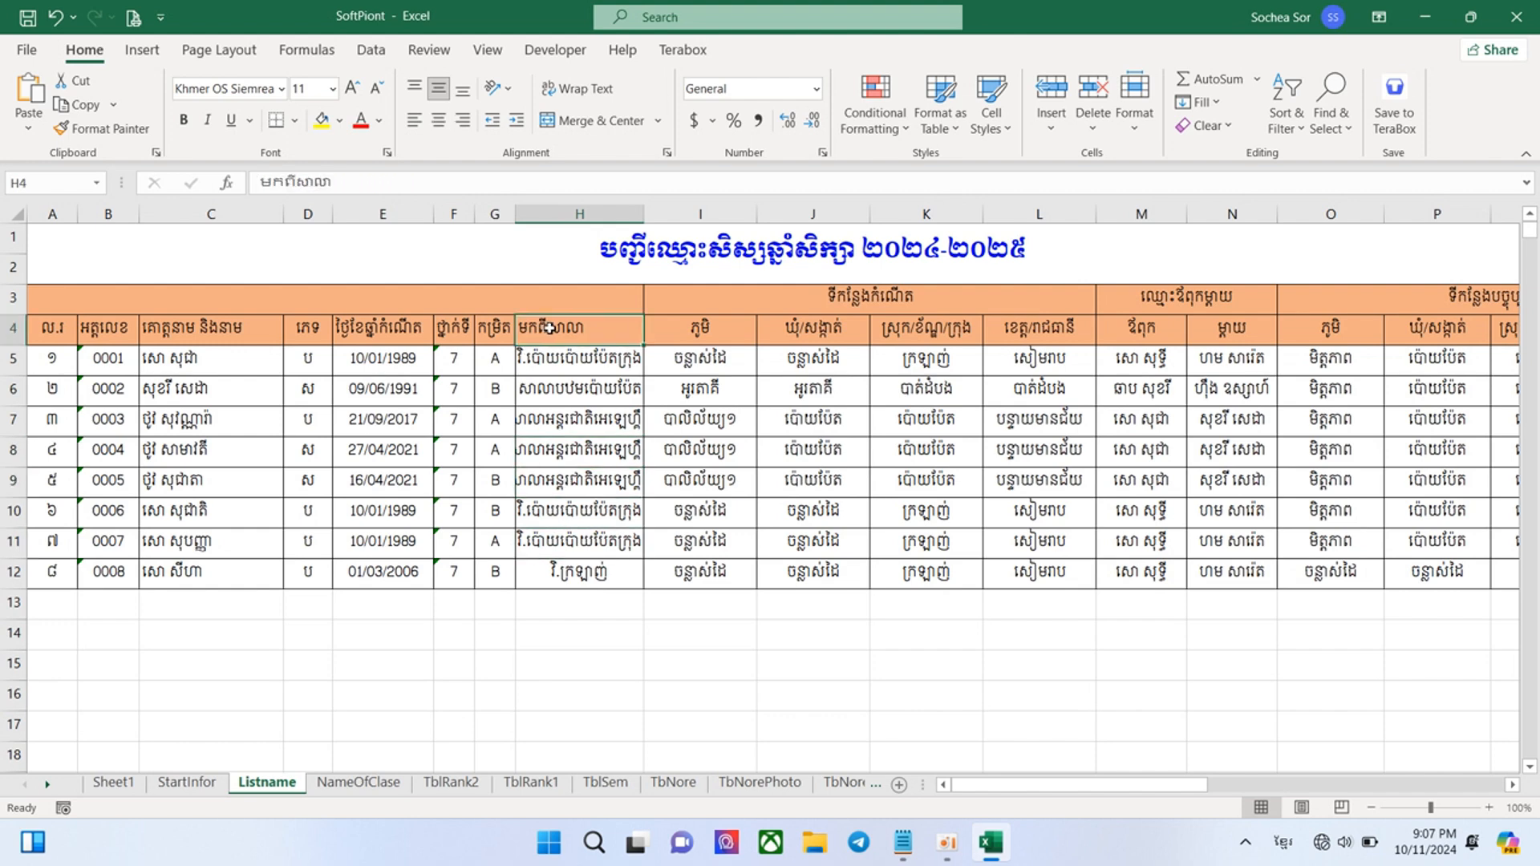
left_click(438, 120)
Step: Review the place-of-birth heading in row 3 and its village, commune, district and province subheadings in I4 to L4
left_click(671, 328)
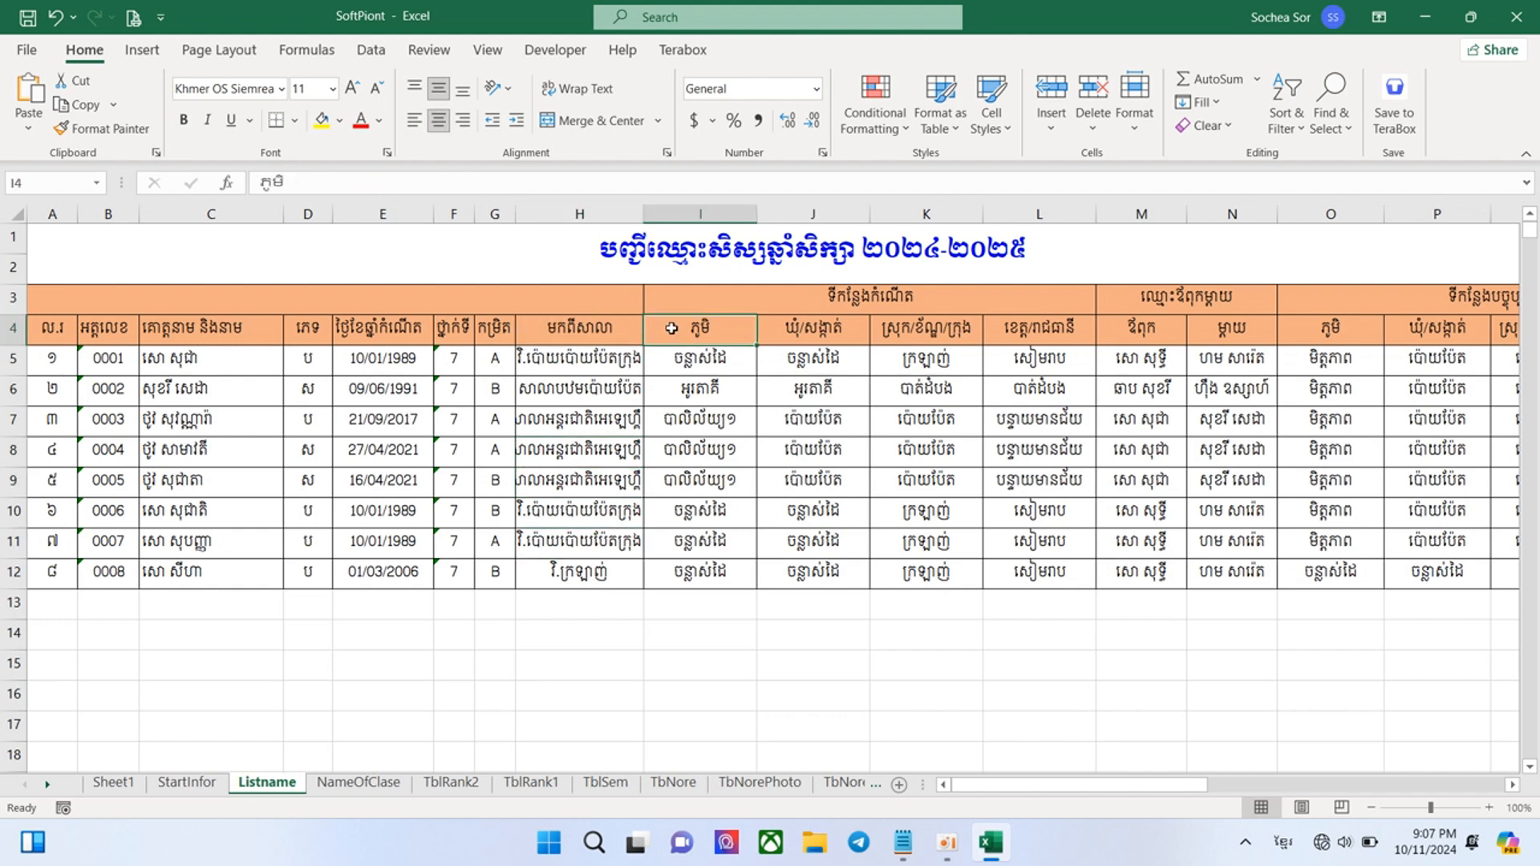
left_click(789, 327)
left_click(855, 293)
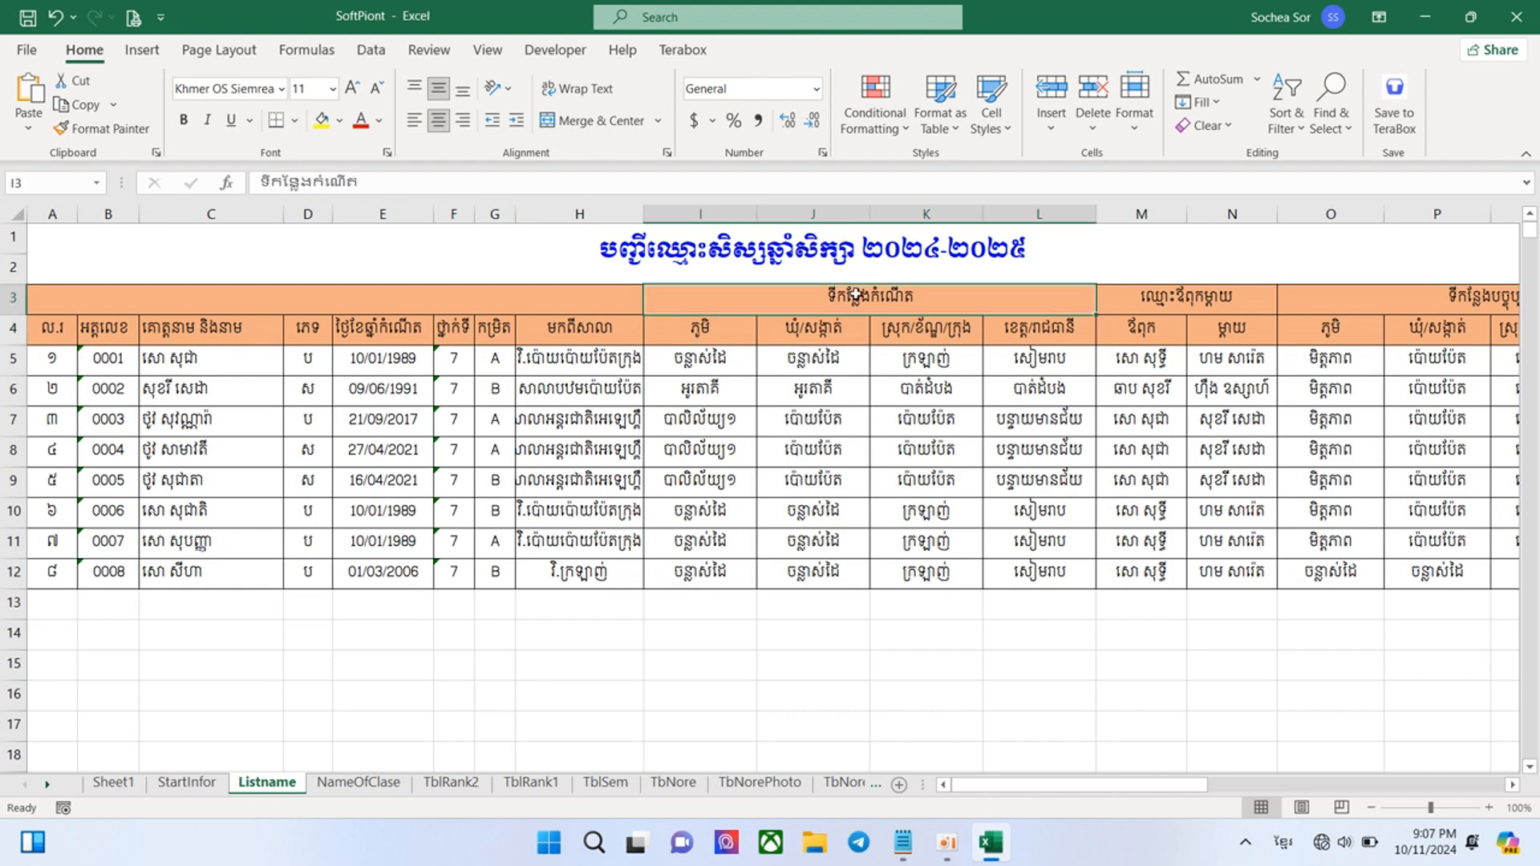
left_click(719, 332)
left_click(784, 330)
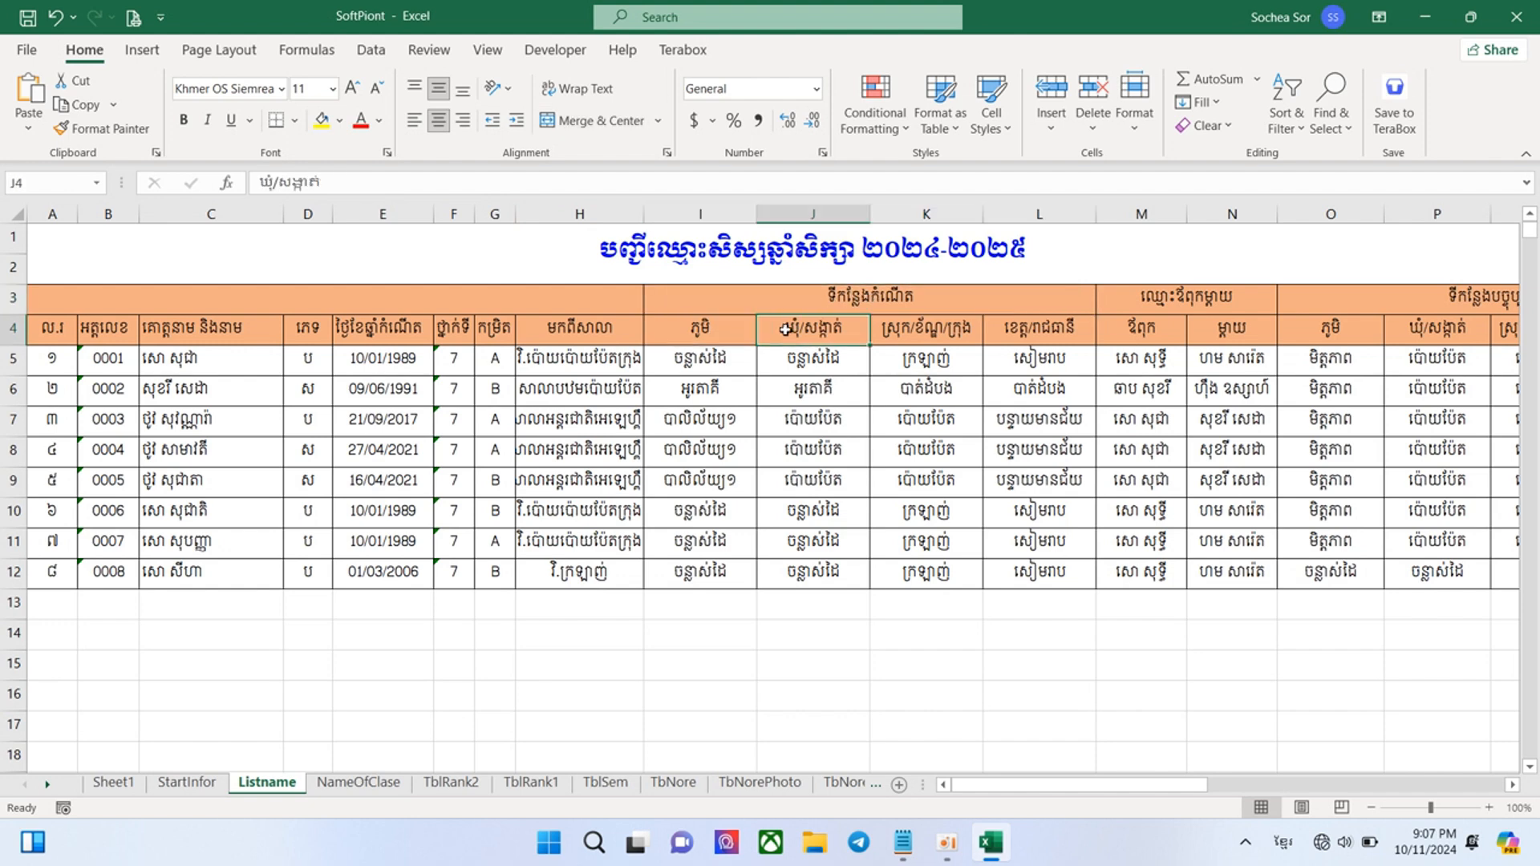
left_click(905, 333)
left_click(1017, 334)
Step: Review the parents' names heading in M3 and its father and mother subheadings in M4 and N4
left_click(1164, 304)
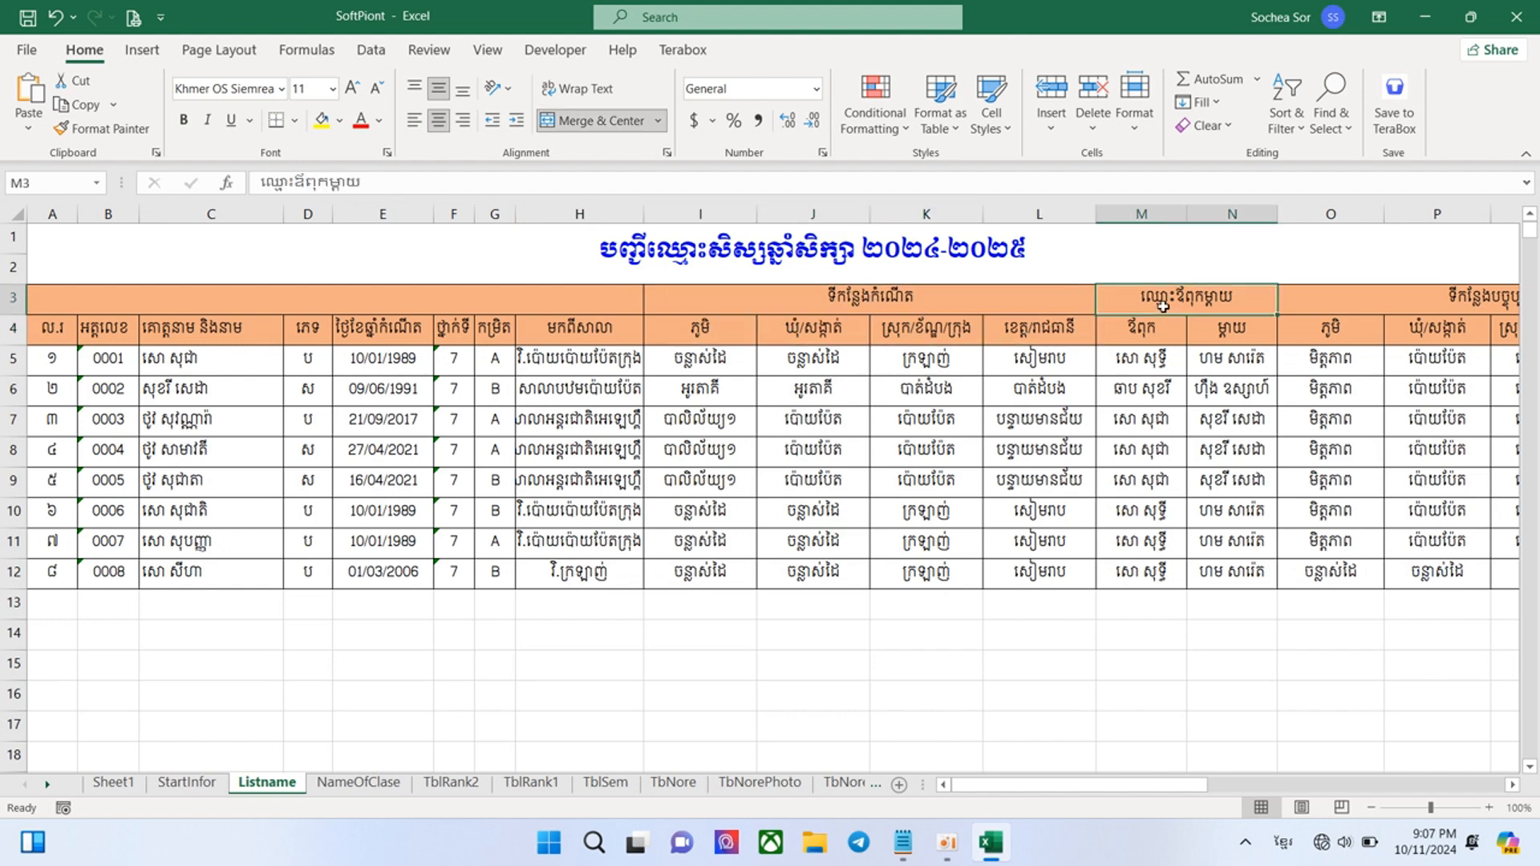
left_click(1136, 338)
left_click(1233, 336)
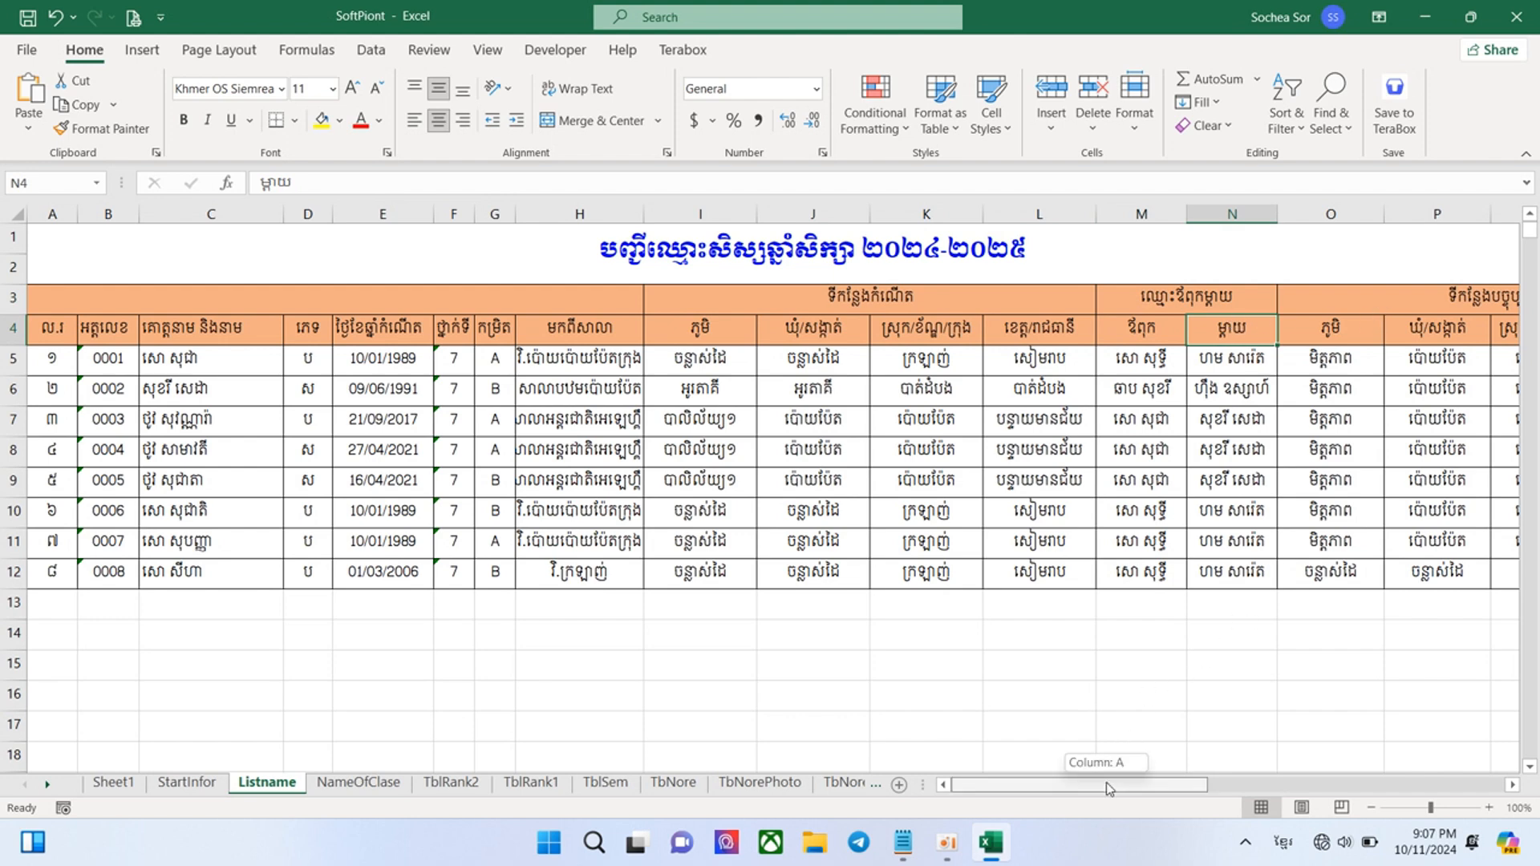
Step: Review the current-address heading in O3 and its village, commune, district and province subheadings in O4 to R4
left_click_drag(1106, 782, 1196, 790)
left_click(1137, 292)
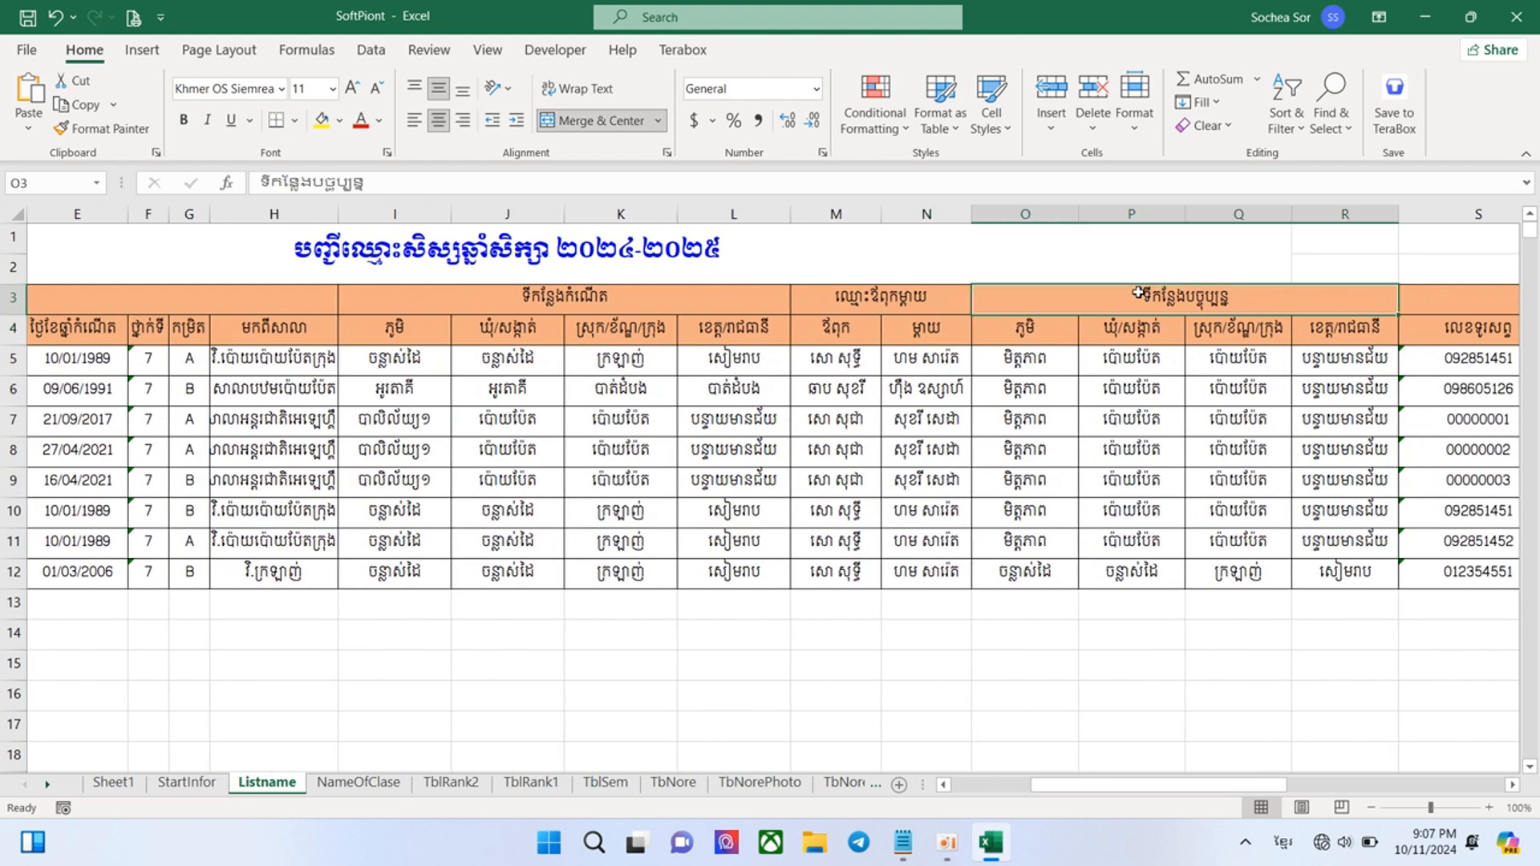
left_click(1021, 330)
left_click(1119, 333)
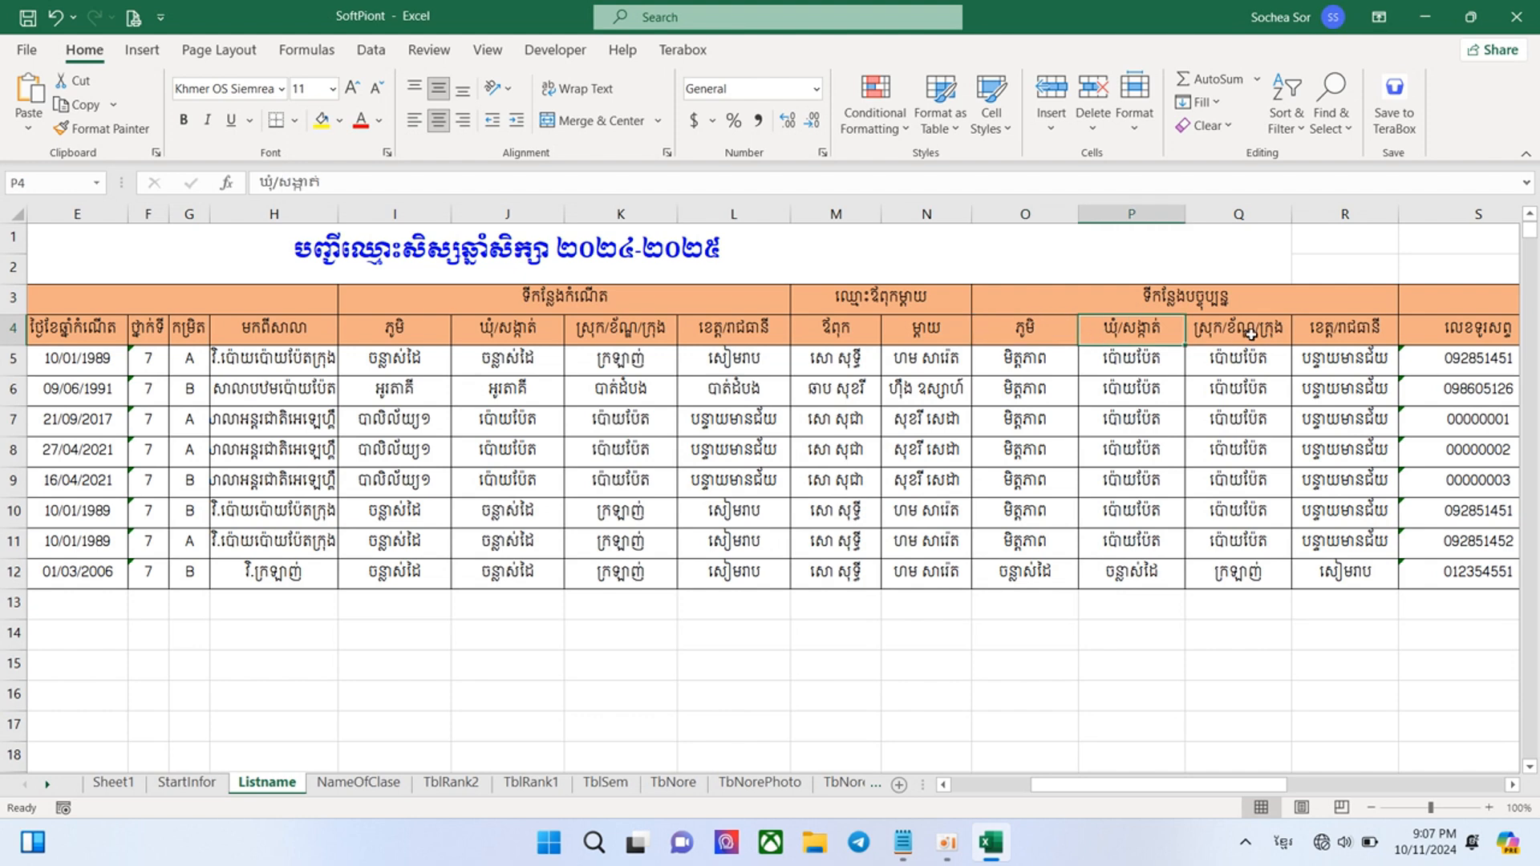
left_click(1251, 335)
left_click(1315, 334)
Step: Examine the phone number column S of Listname, from the heading in S4 through every entry down to S12
left_click_drag(1180, 788, 1273, 789)
left_click(1030, 329)
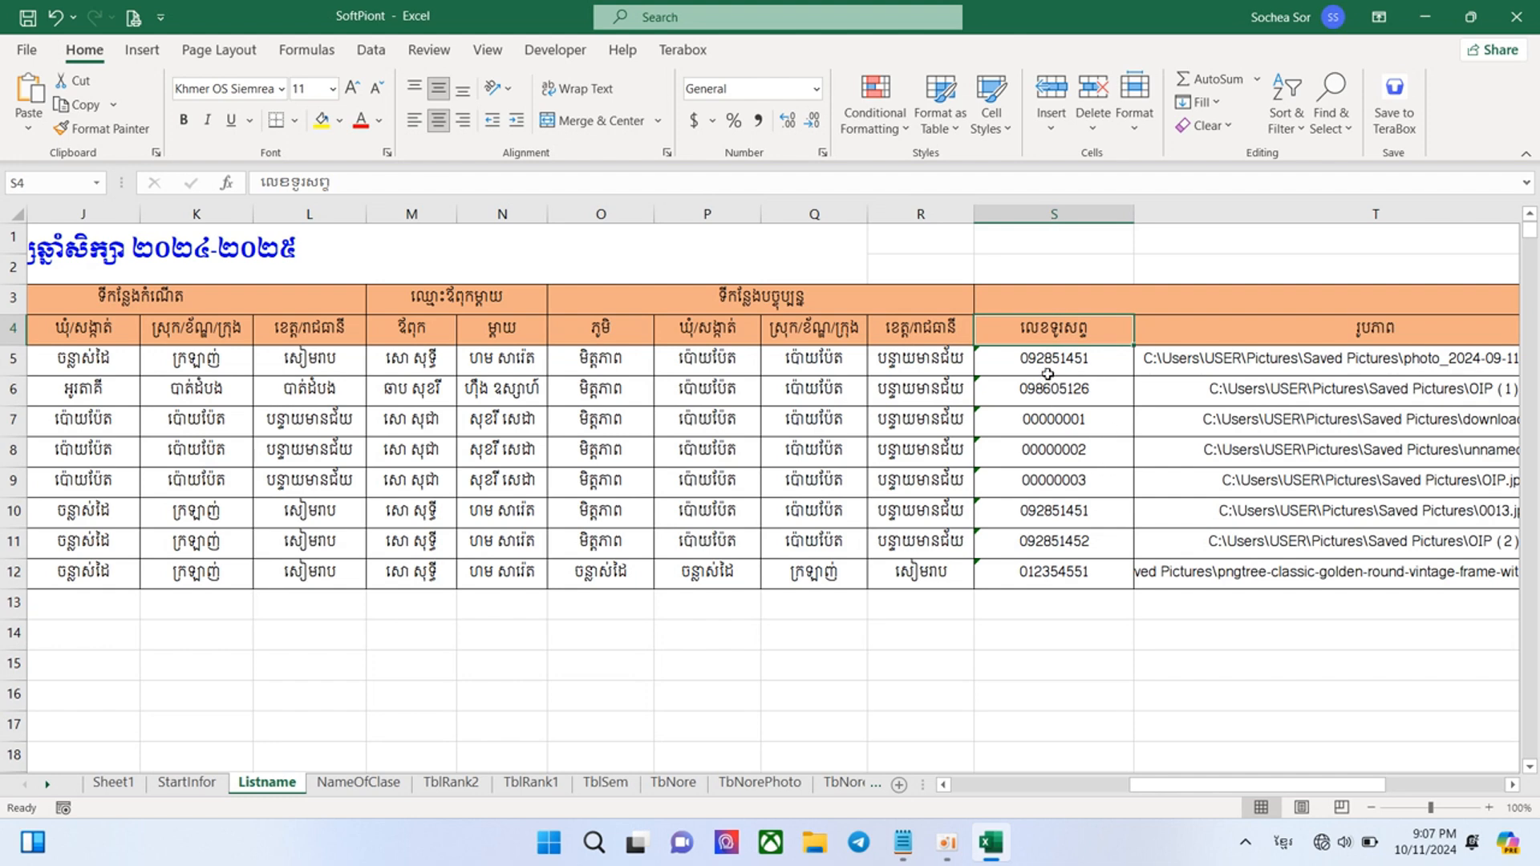
key("Down")
key("Down")
key("Down")
key("Down")
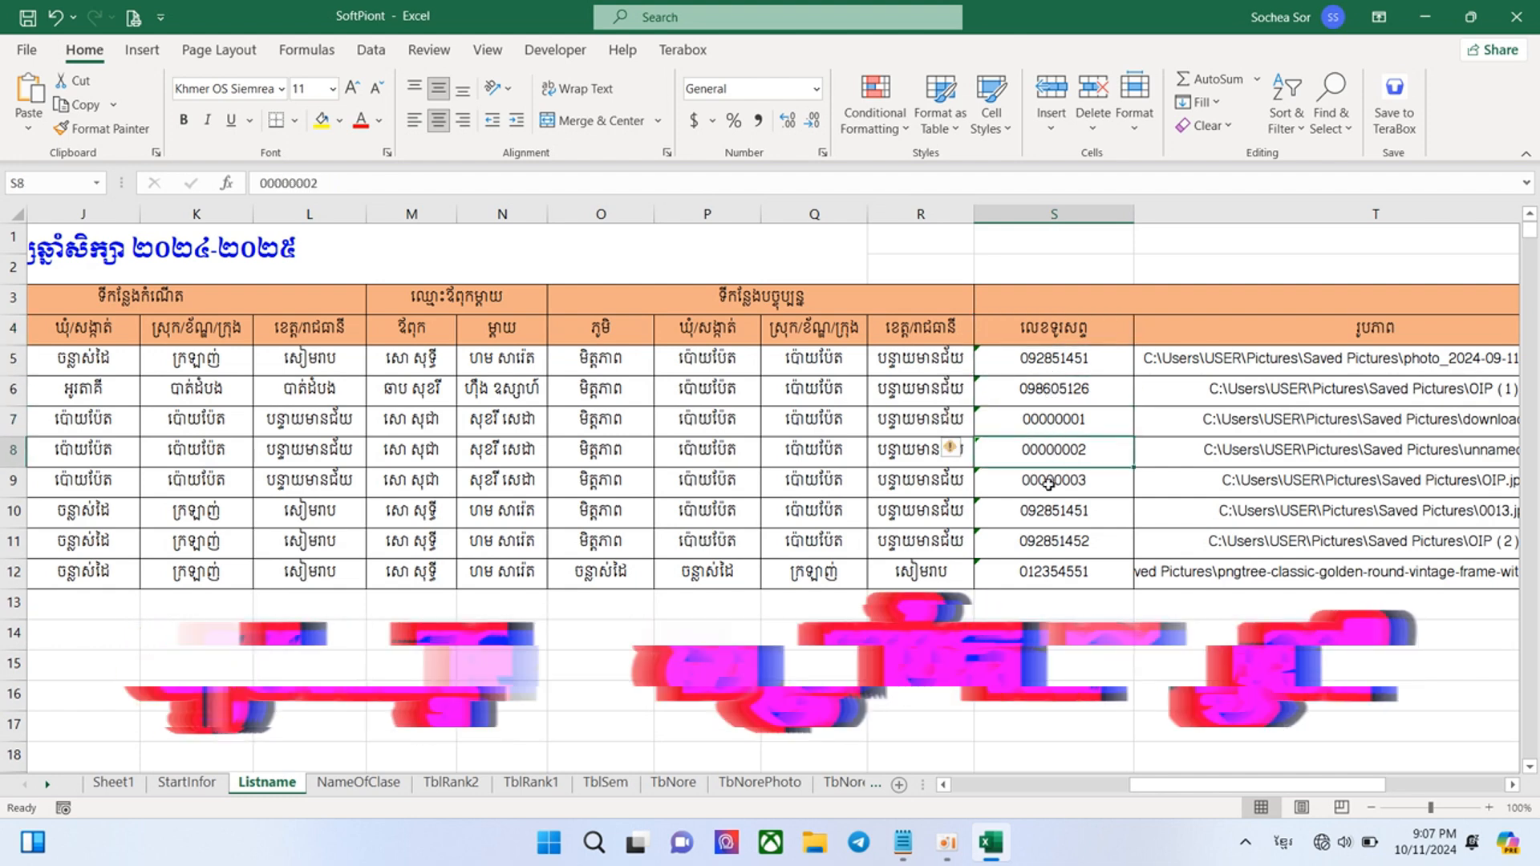
key("Down")
key("Down")
key("Down")
key("Down")
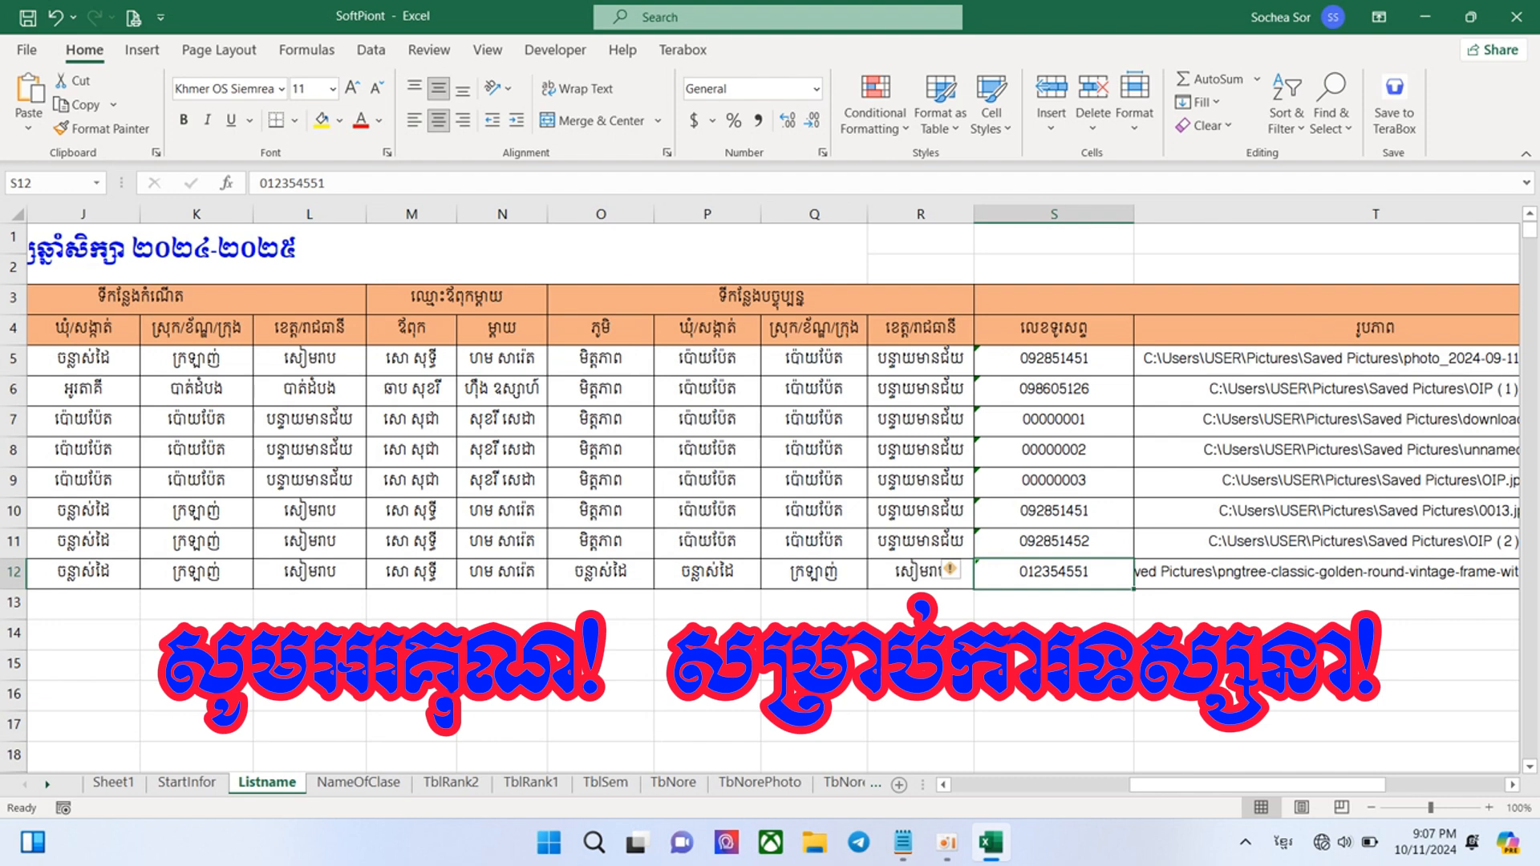
Step: Examine the picture column T, from its heading through the image file paths in T5 to T8
left_click_drag(1228, 789, 1308, 790)
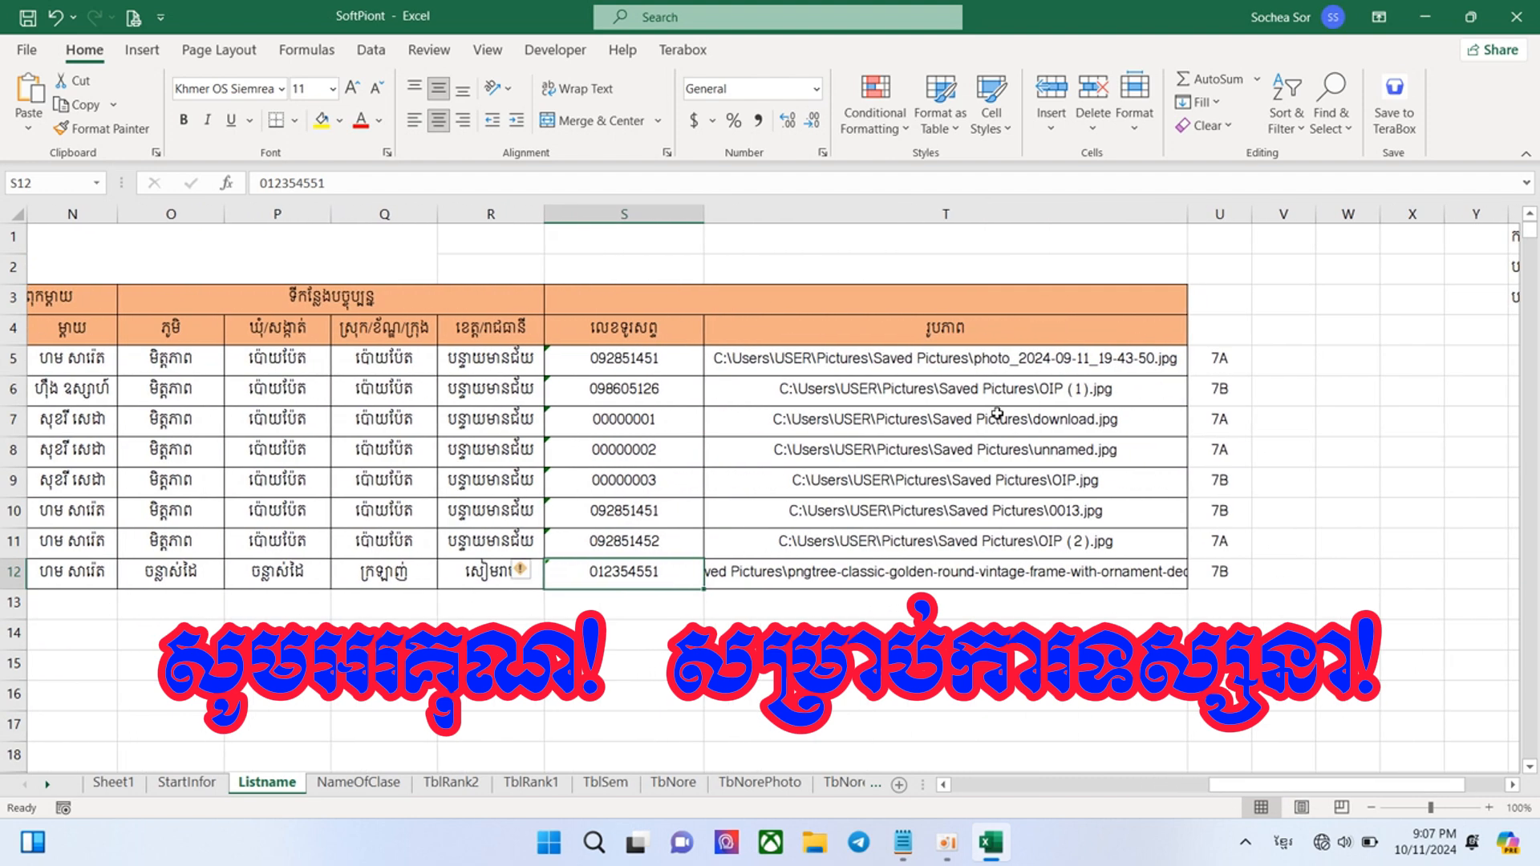
left_click(935, 335)
left_click(924, 362)
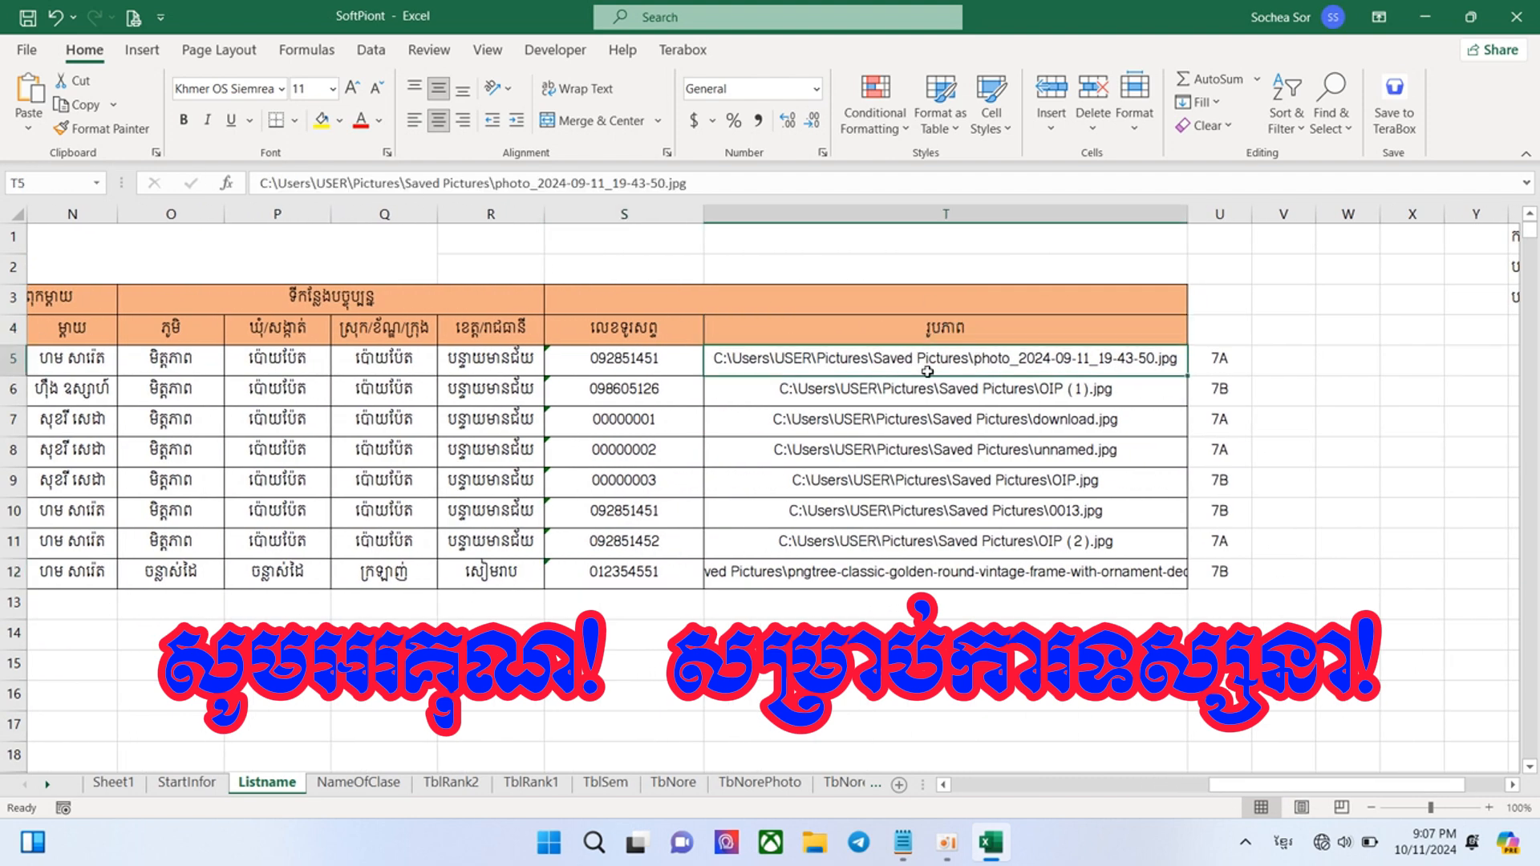
left_click(926, 390)
left_click(926, 420)
left_click(926, 447)
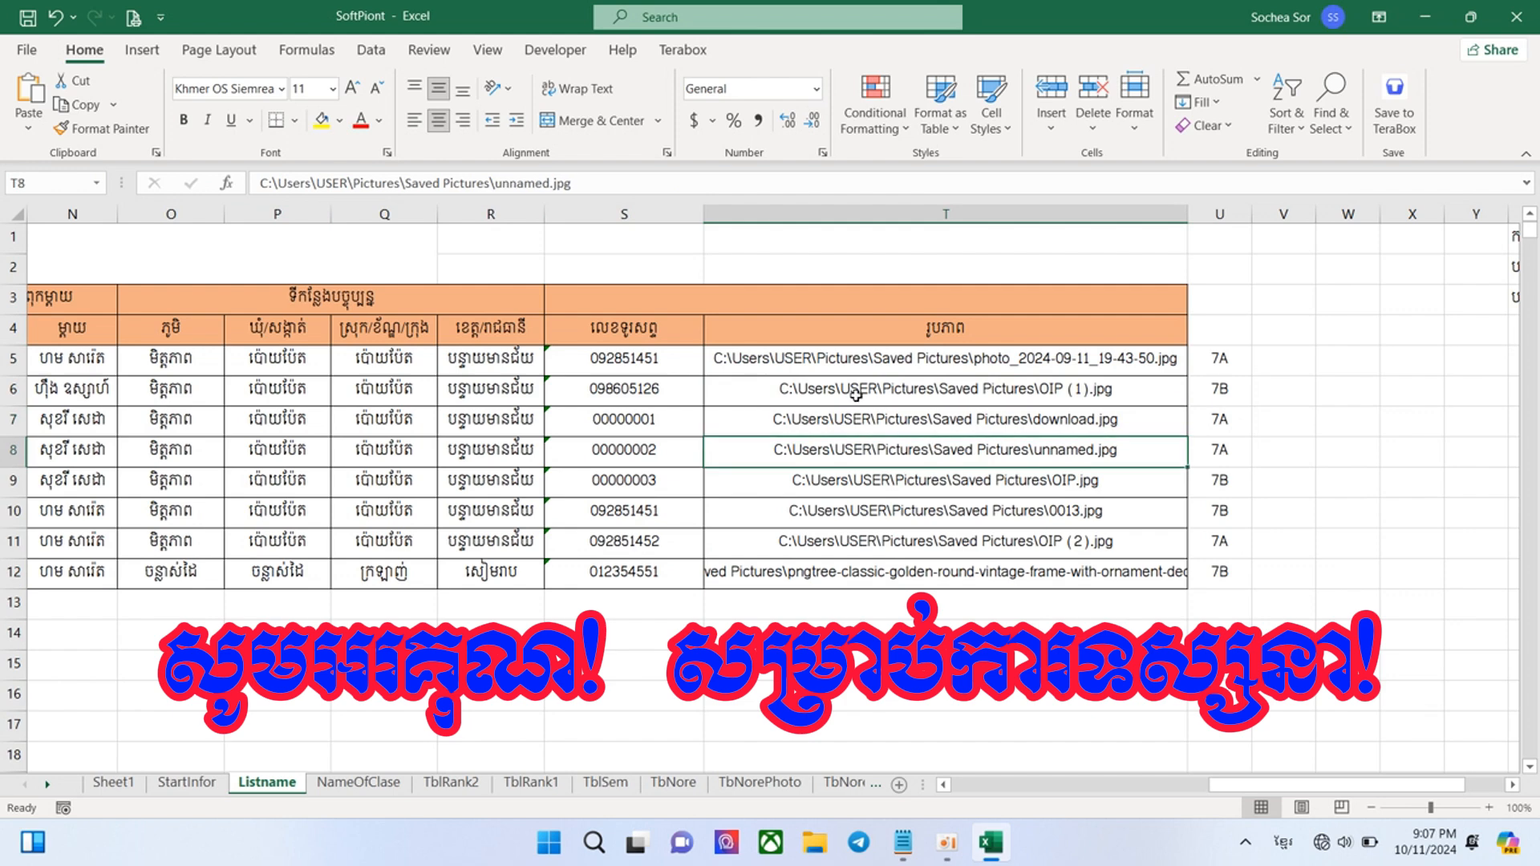
left_click(790, 365)
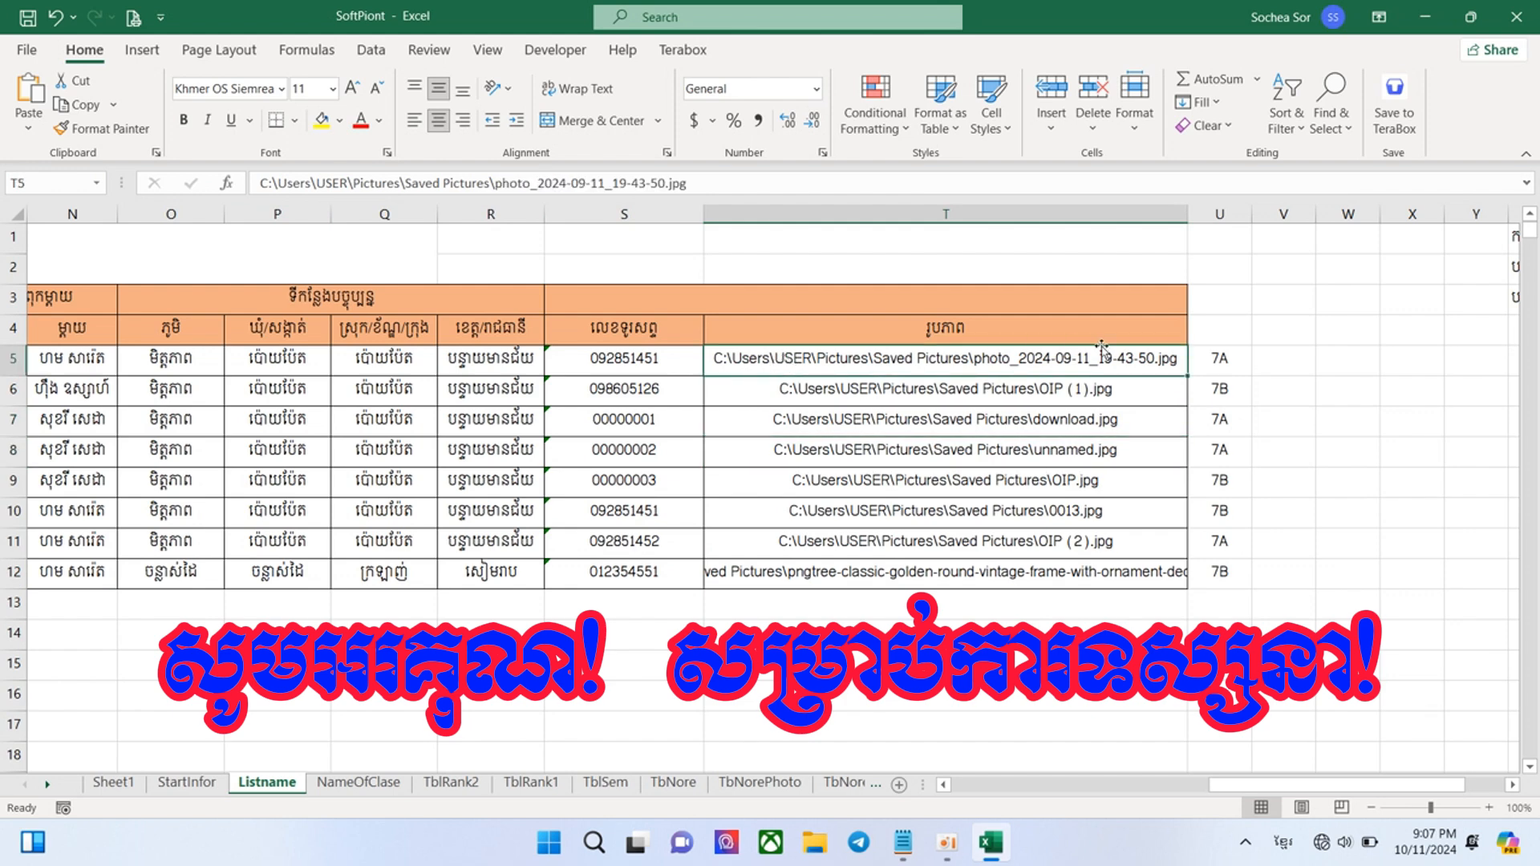
Step: Inspect the class formula in U5 and look over the grade and level columns it combines
left_click(1208, 362)
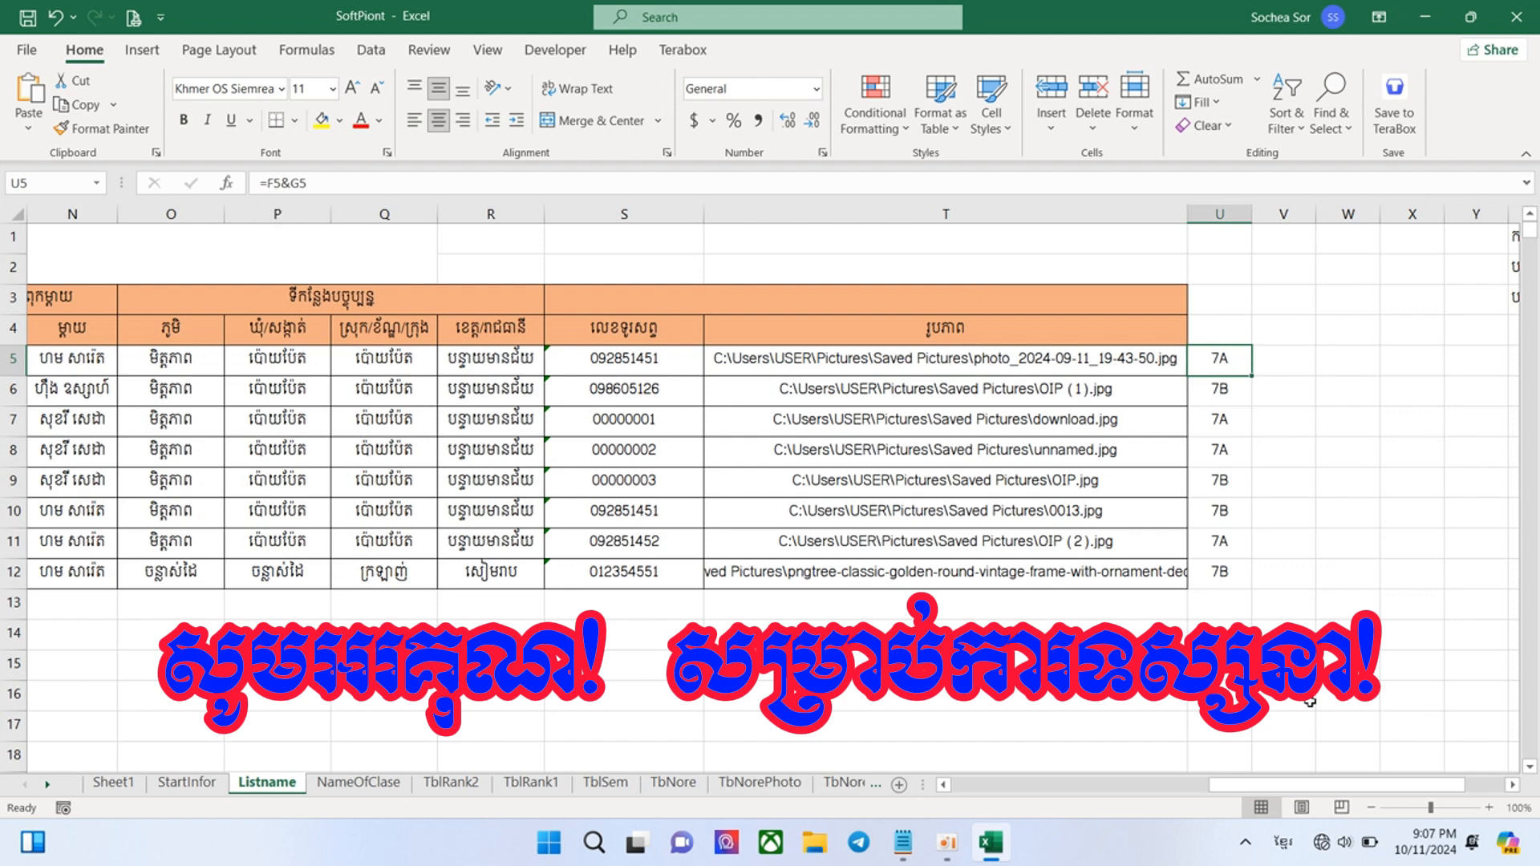
left_click_drag(1235, 784, 1018, 784)
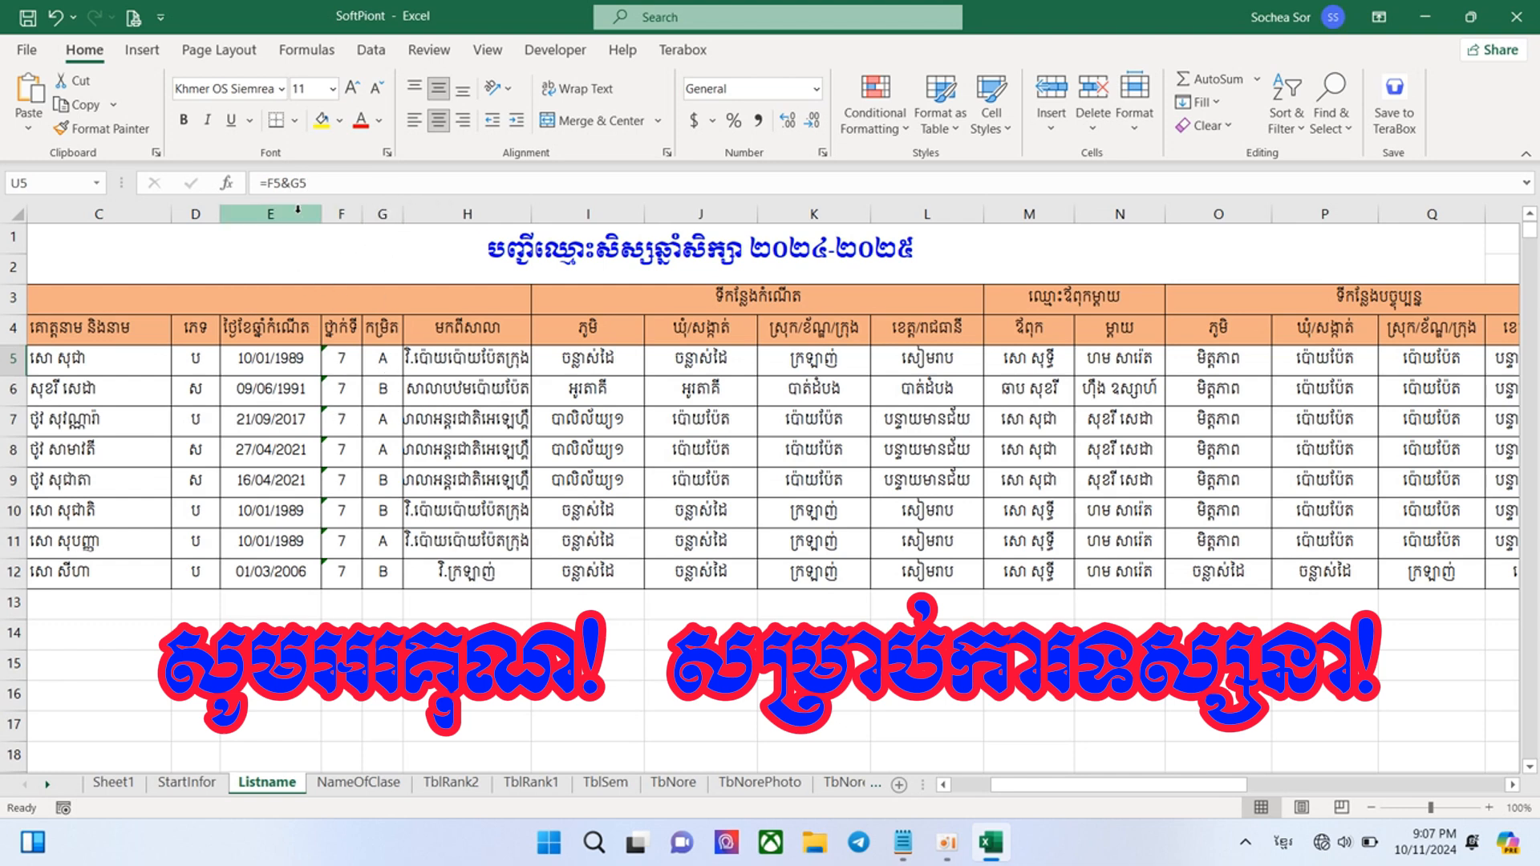
left_click_drag(1043, 785, 1155, 784)
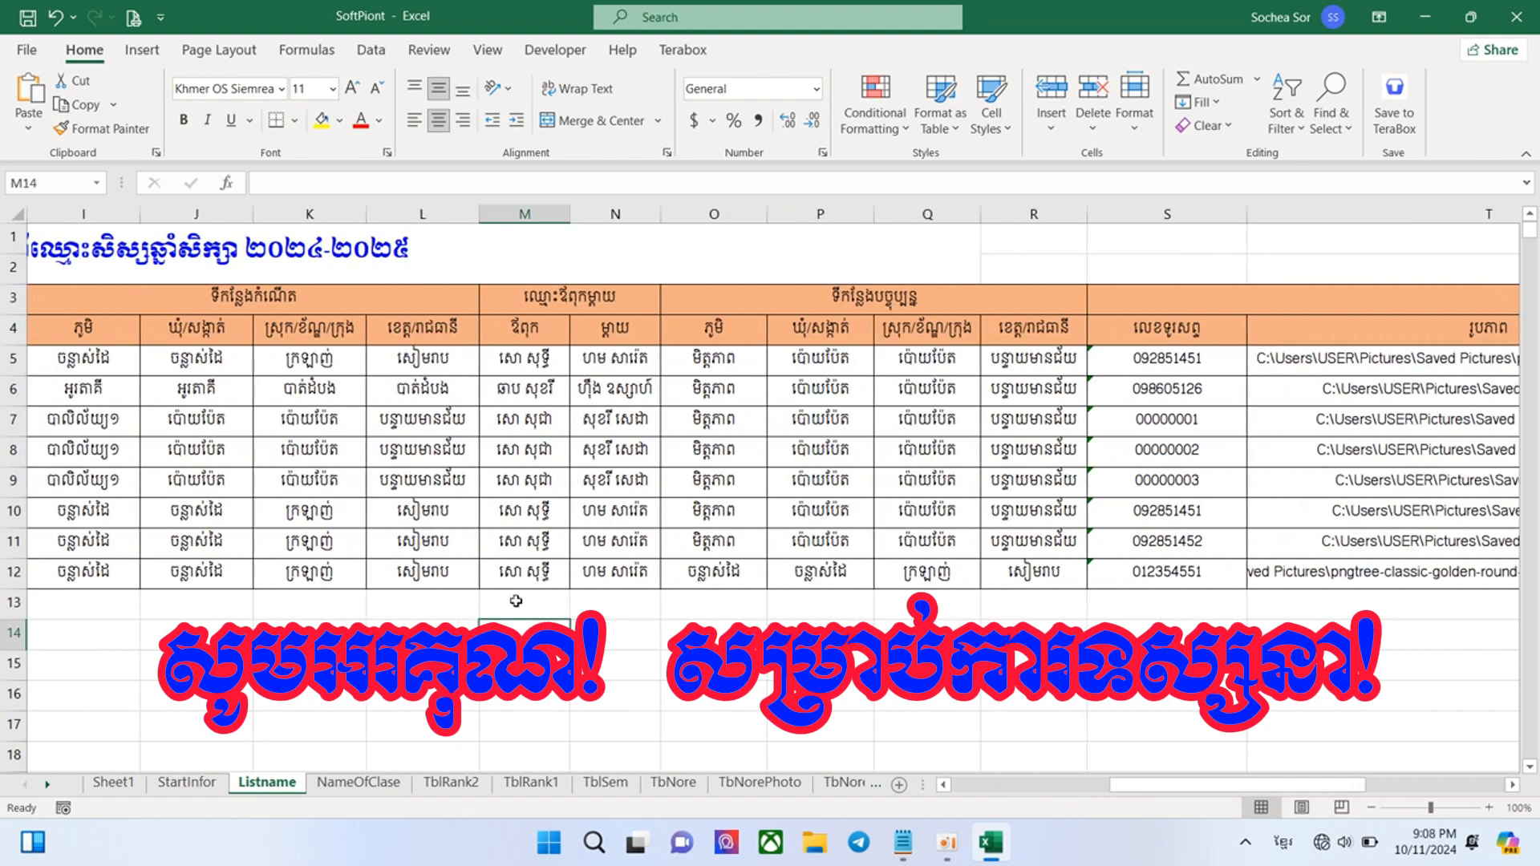
left_click(446, 473)
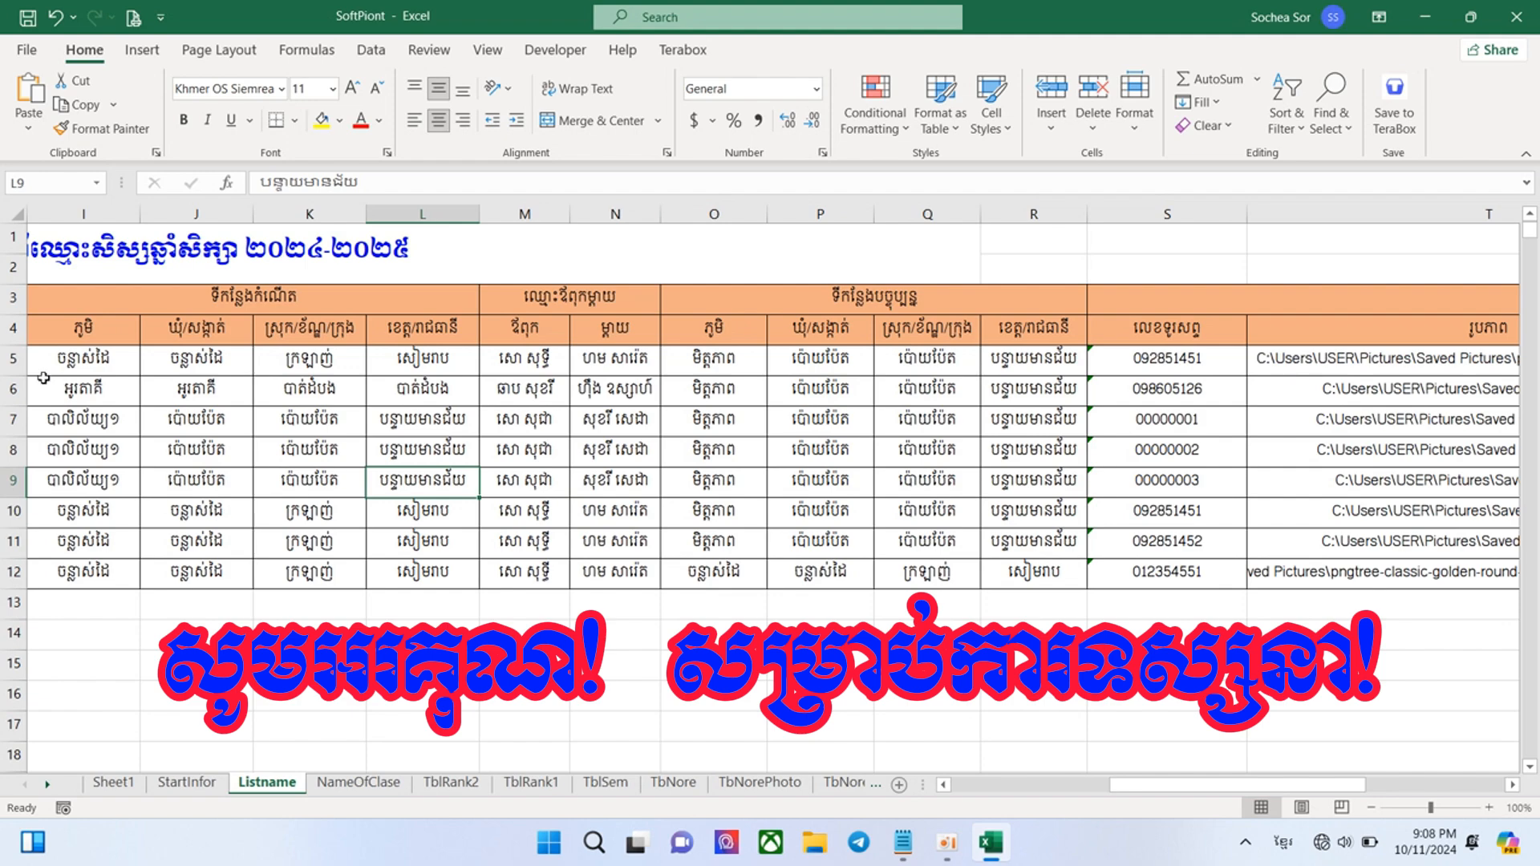
Step: Inspect the numbering formula in A6, focusing on its reference to A5, and re-enter it as it stands
left_click_drag(1168, 784, 1007, 784)
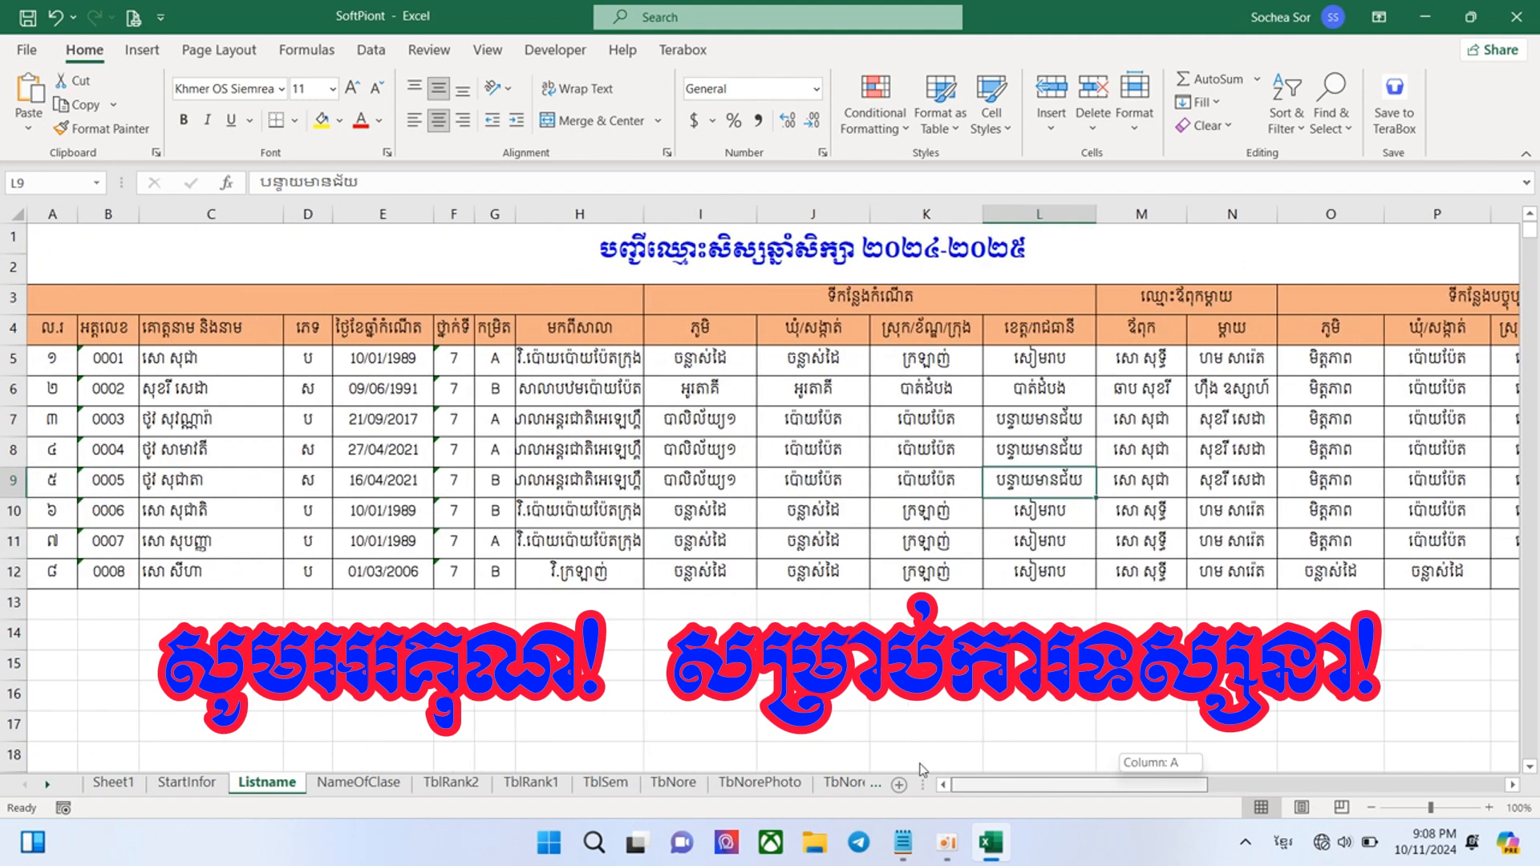
left_click(52, 362)
left_click(54, 388)
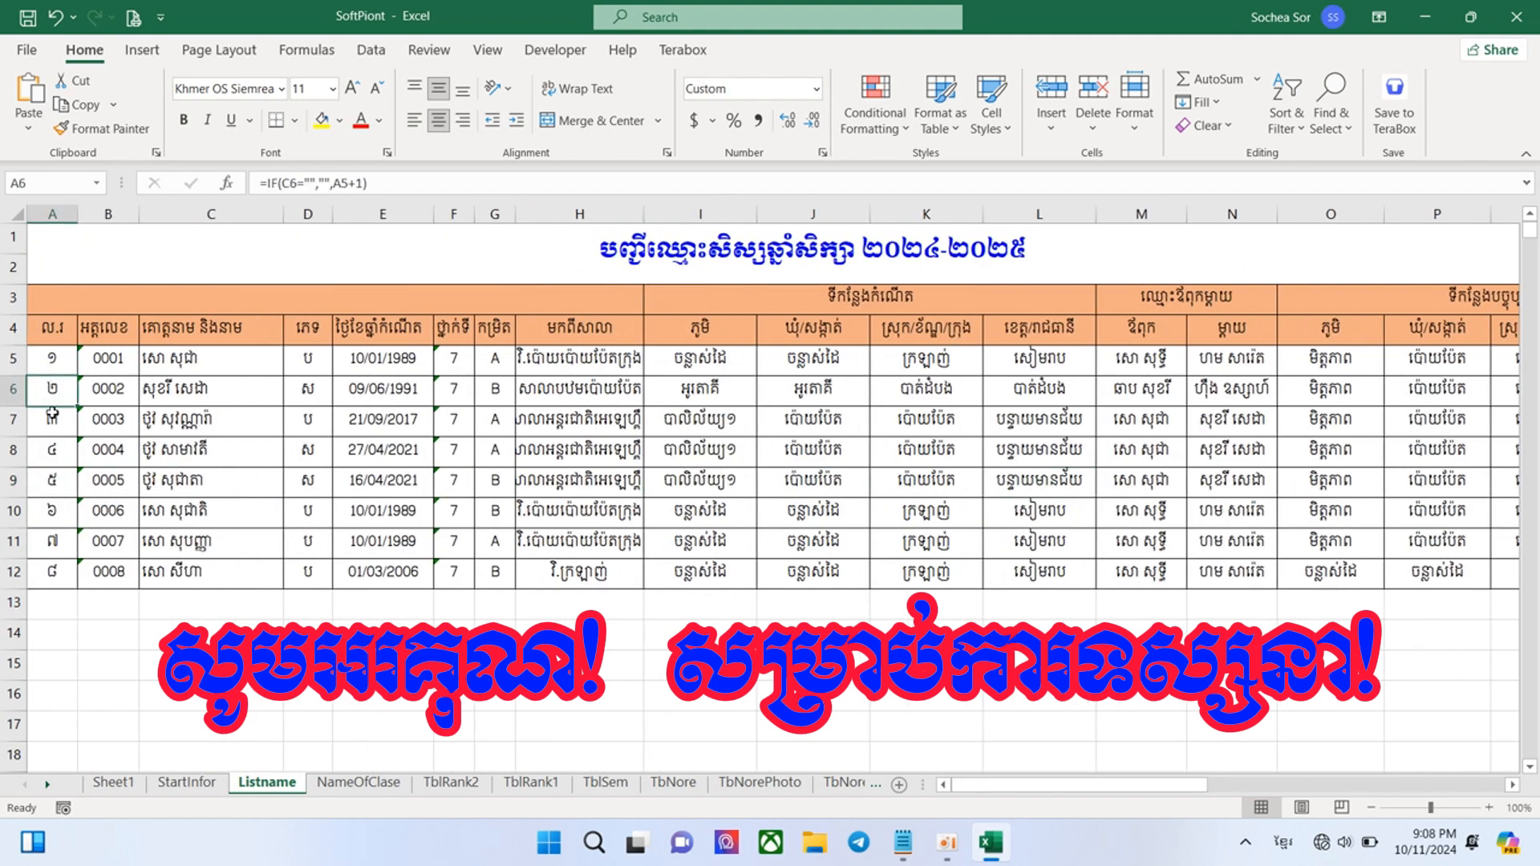
key("F2")
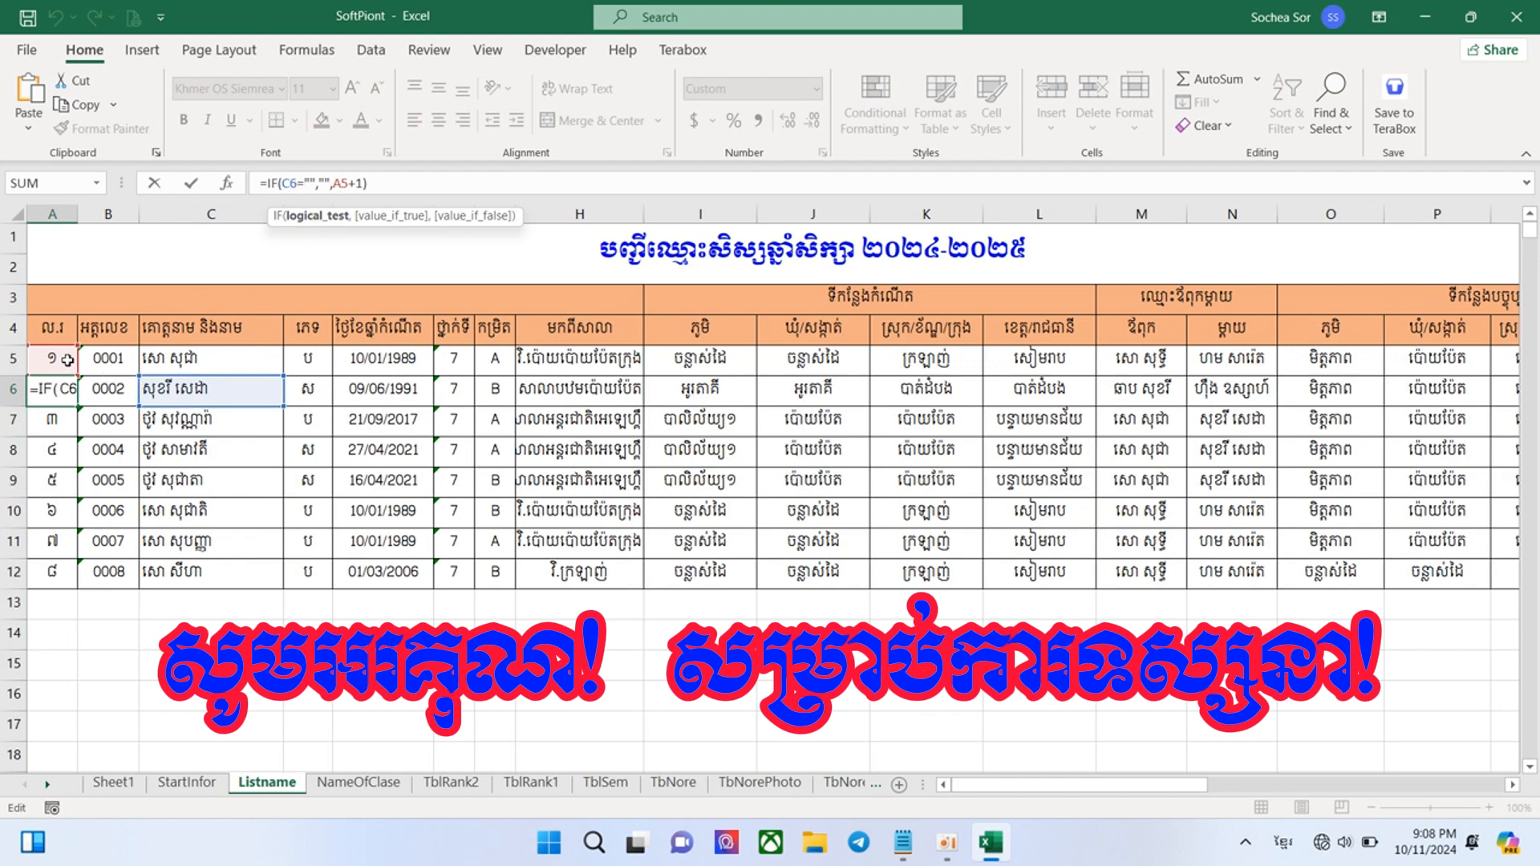
double_click(339, 184)
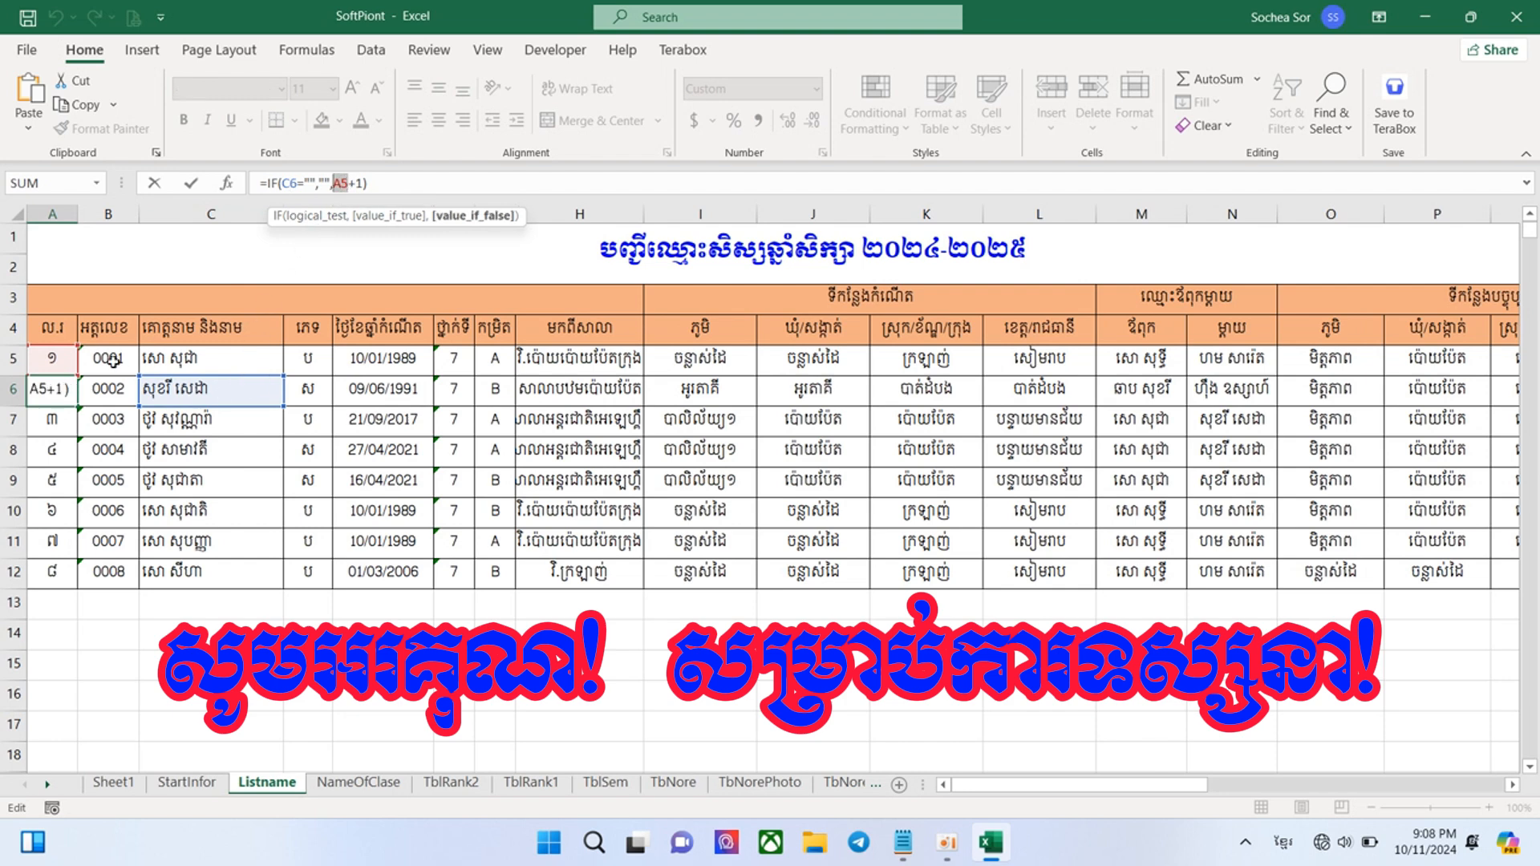
left_click(364, 186)
type(")")
key("Return")
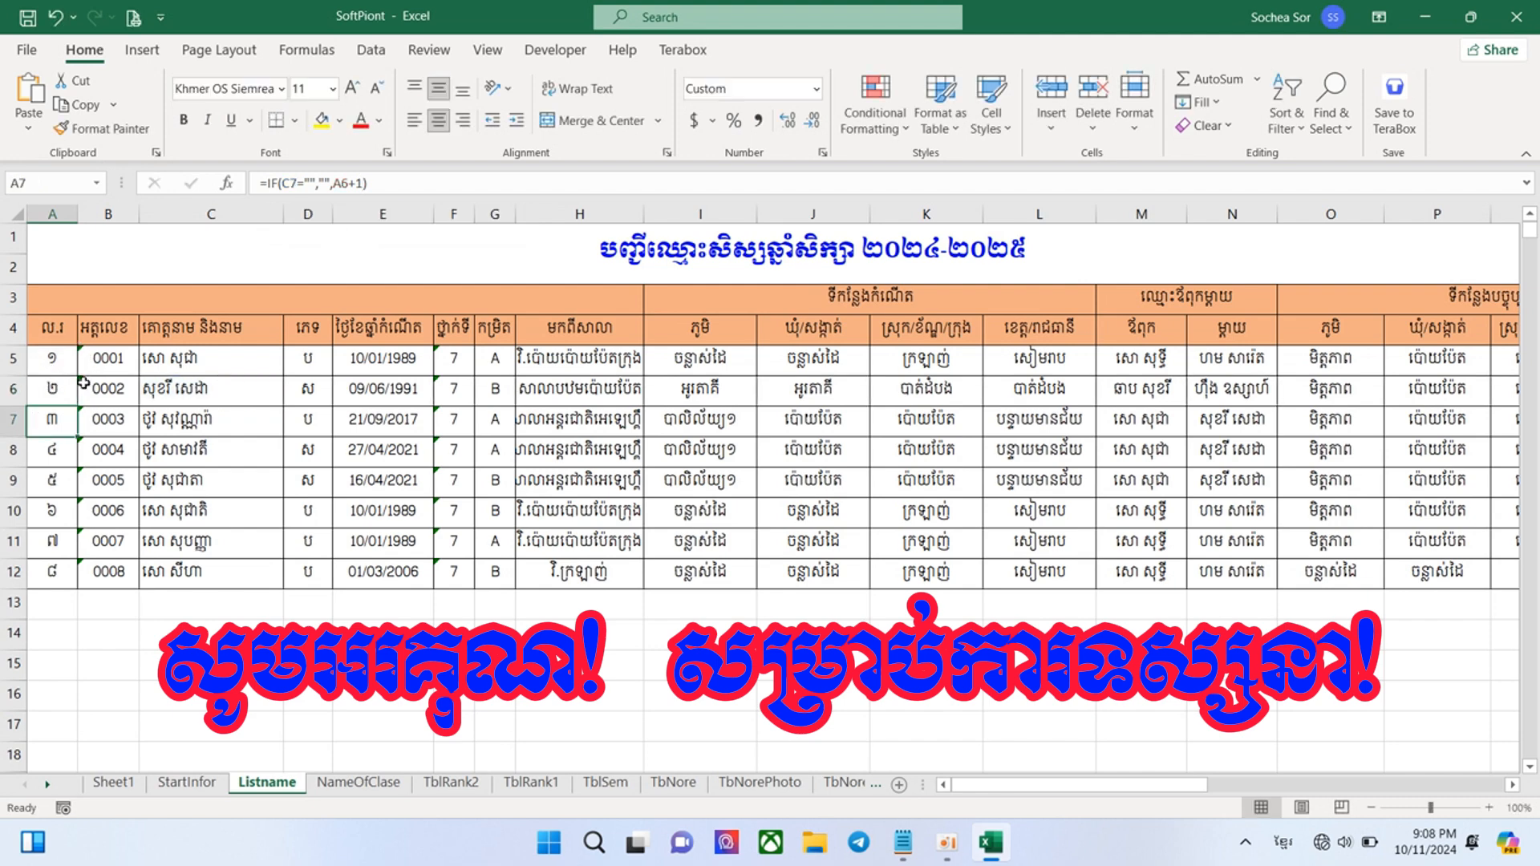
Step: Fill the numbering formula from A6 down column A through A12 of the name list
left_click(56, 417)
left_click(71, 399)
left_click_drag(79, 407, 80, 583)
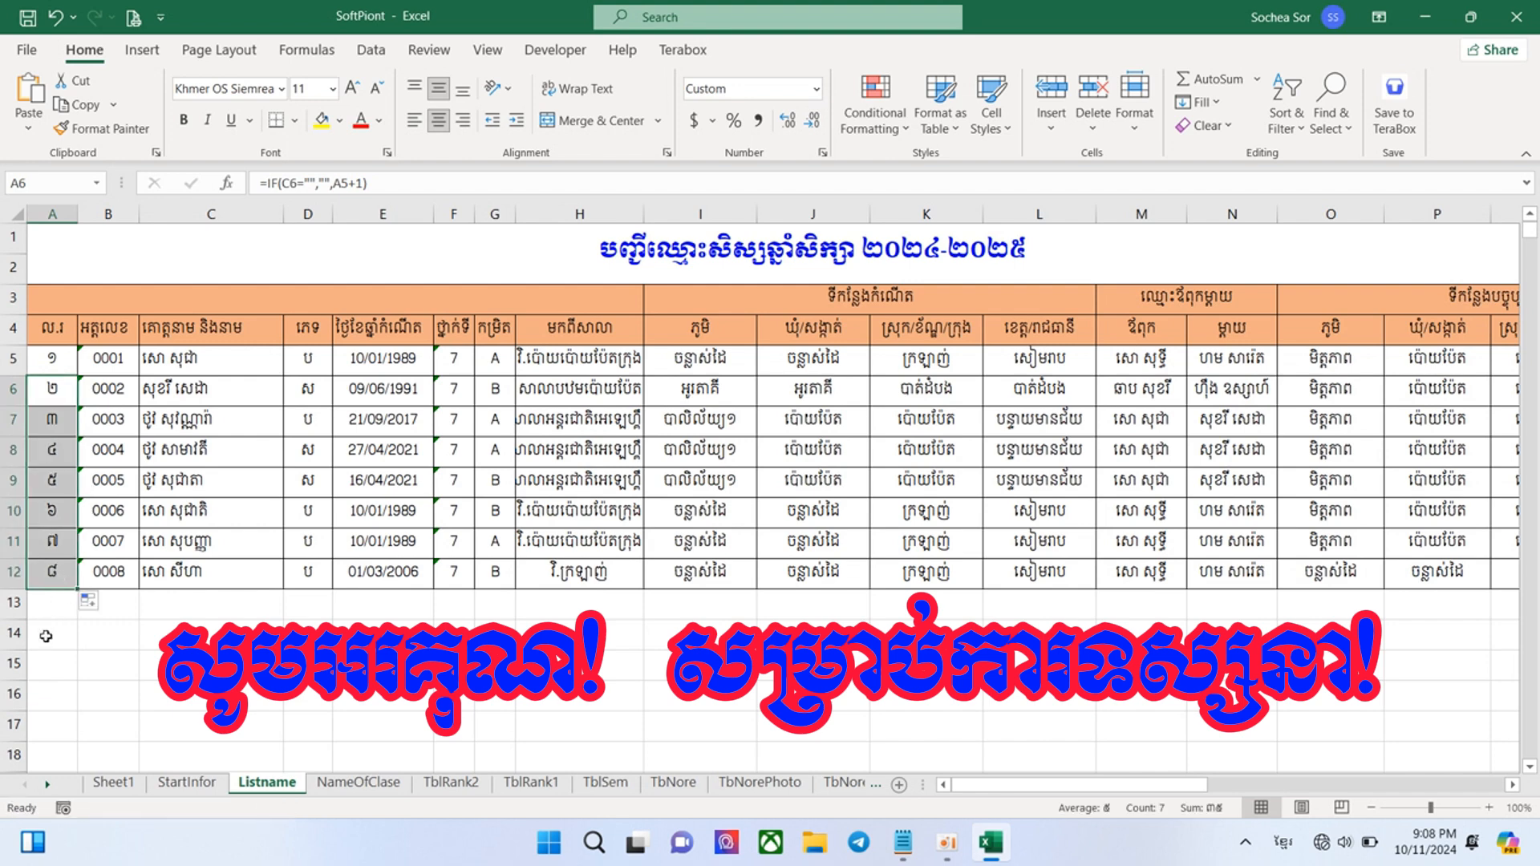
Step: Check the rows far below the name list, select row 2006, and return to the start of the list
scroll(53, 412, "down", 18)
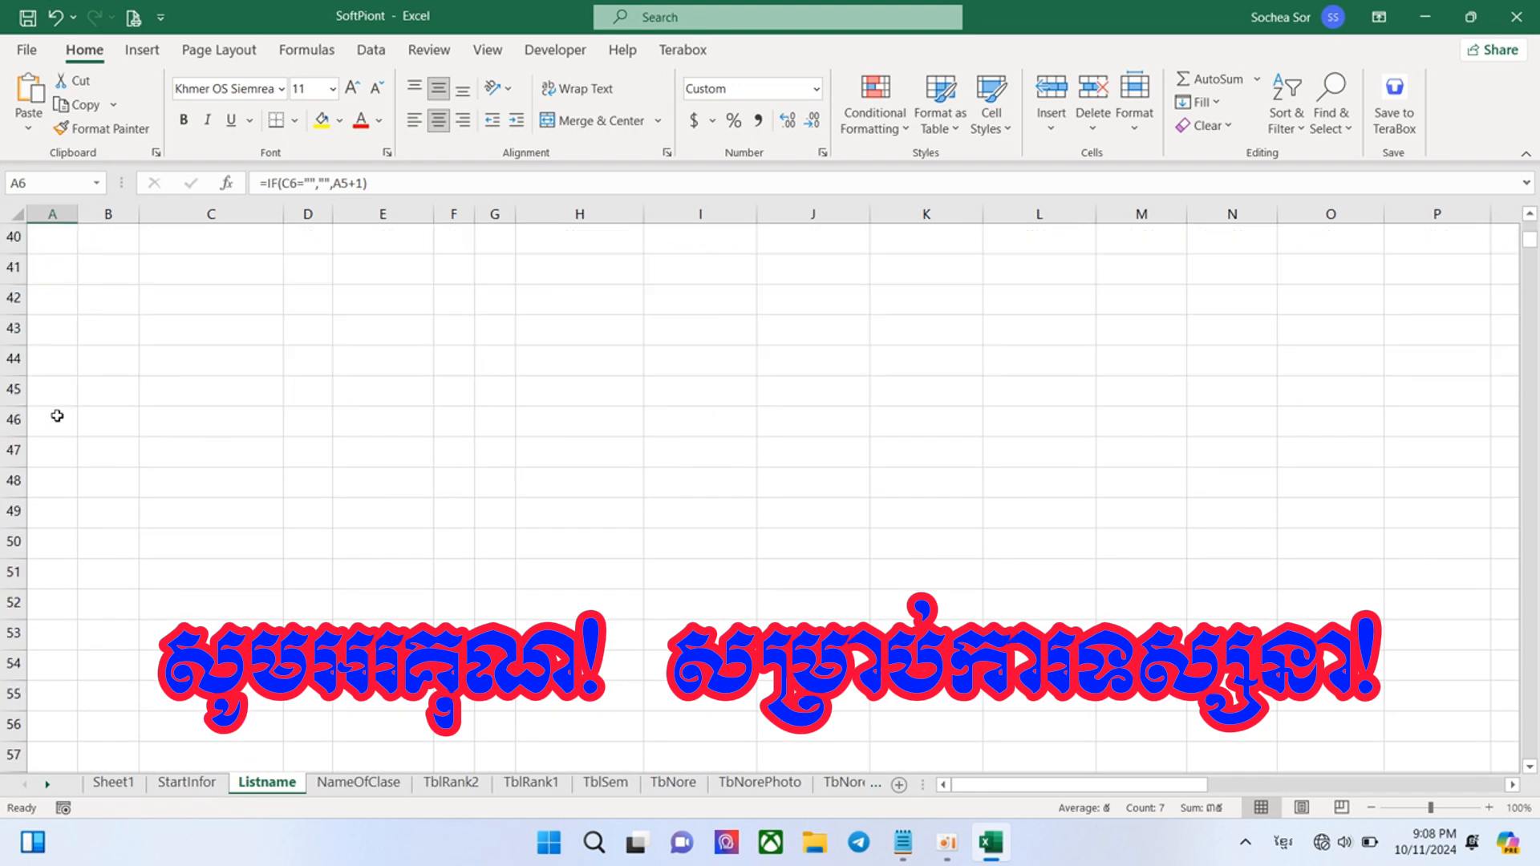
left_click_drag(1530, 247, 1534, 770)
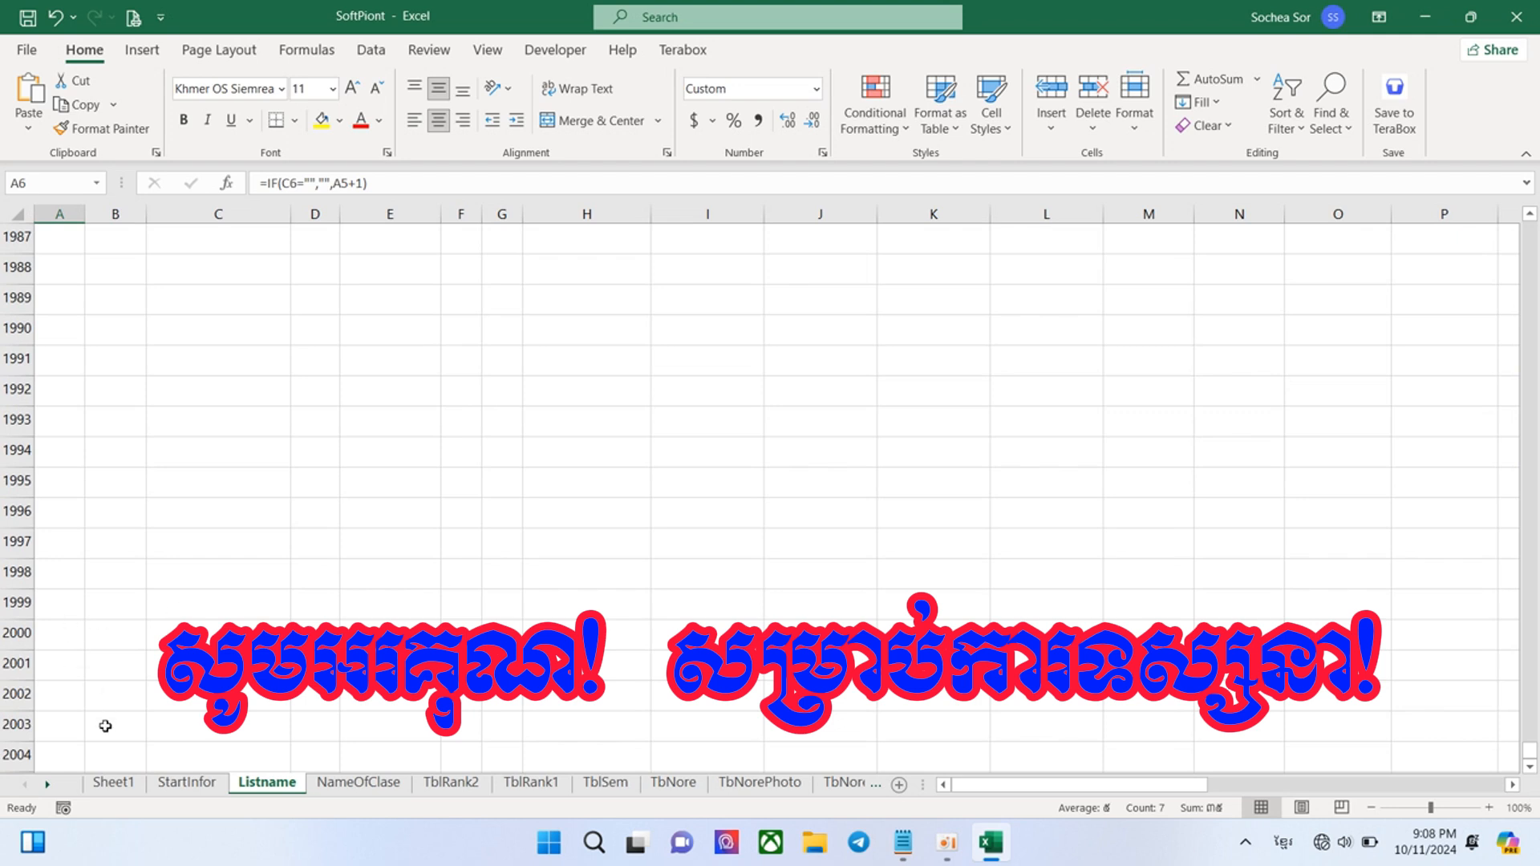
scroll(83, 682, "down", 3)
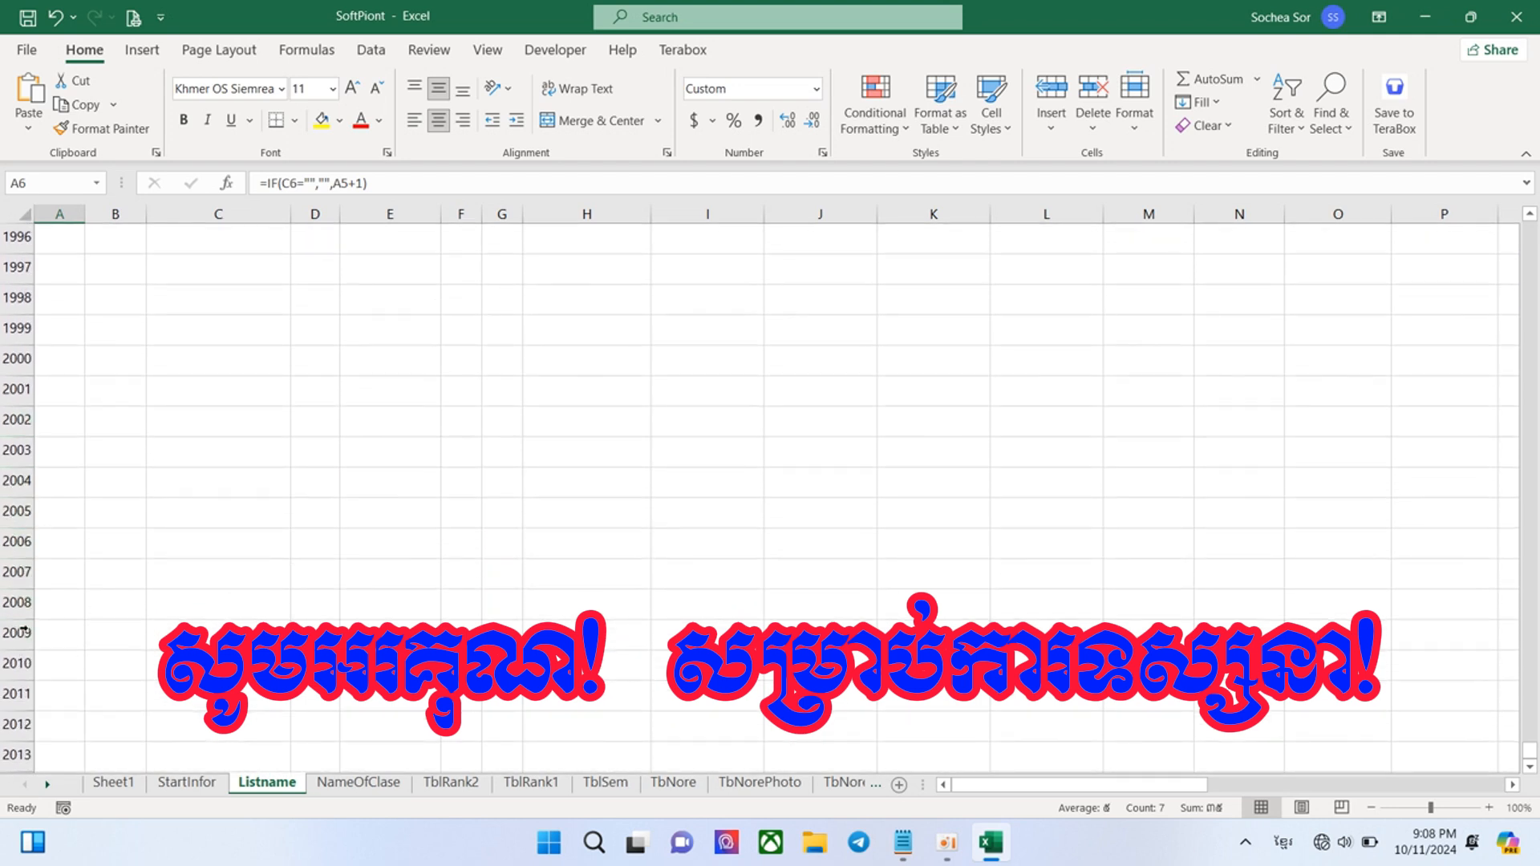
left_click(6, 549)
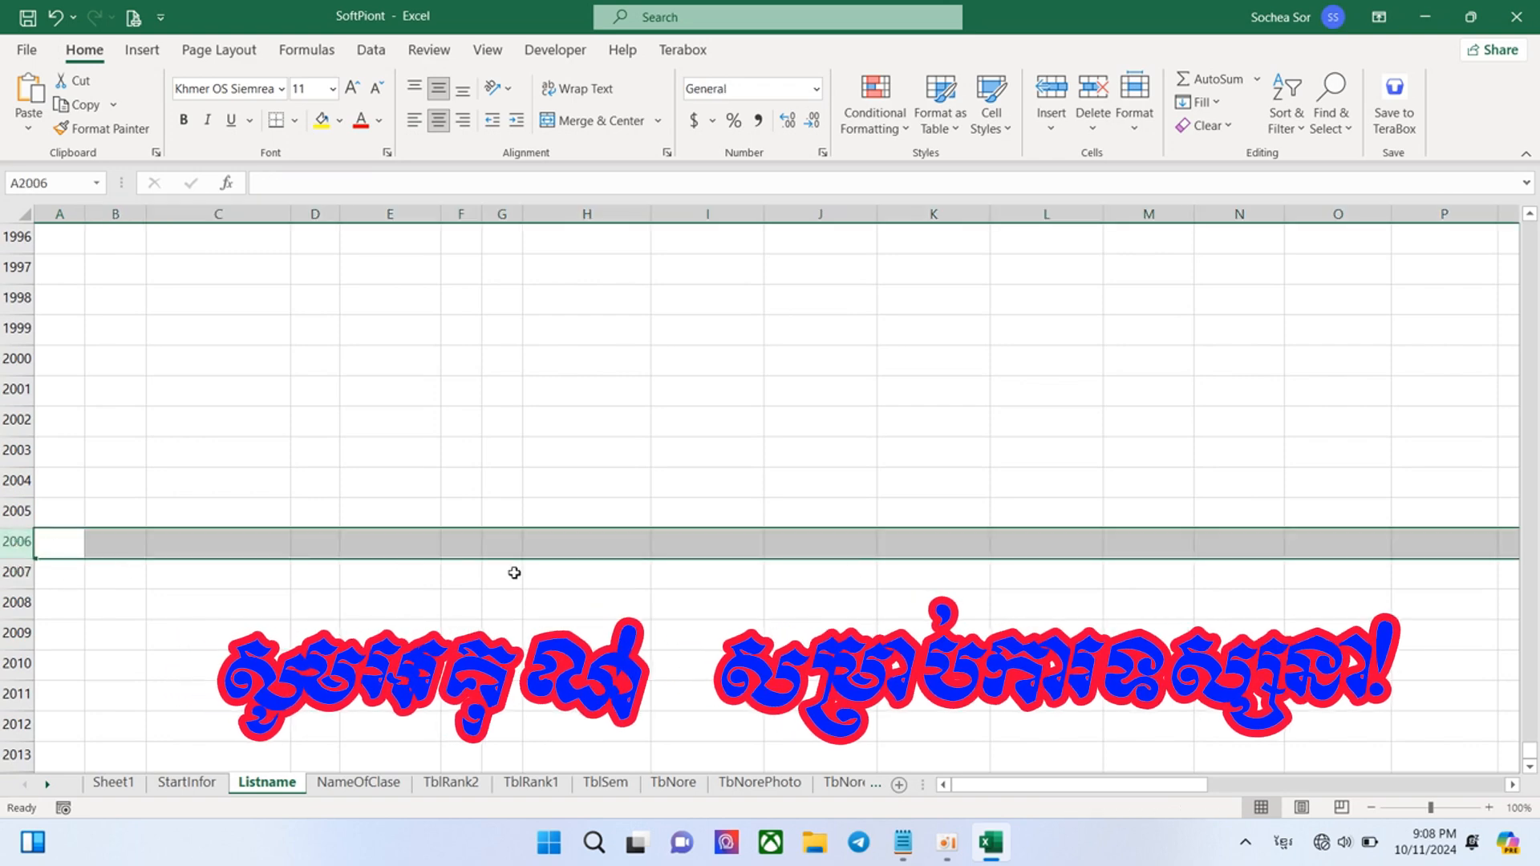
scroll(1195, 509, "up", 10)
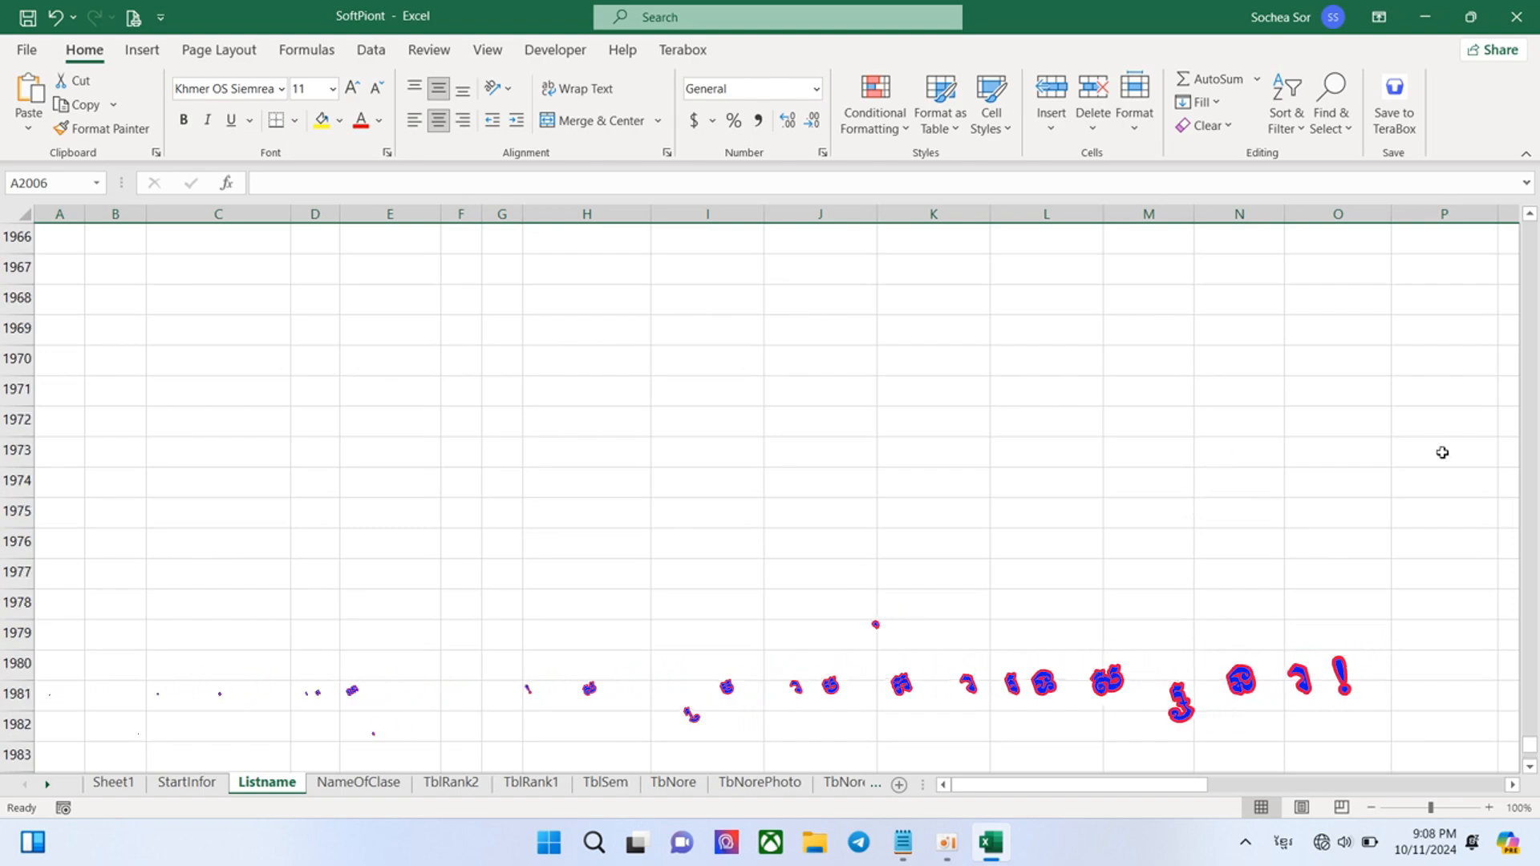
left_click_drag(1527, 749, 1527, 225)
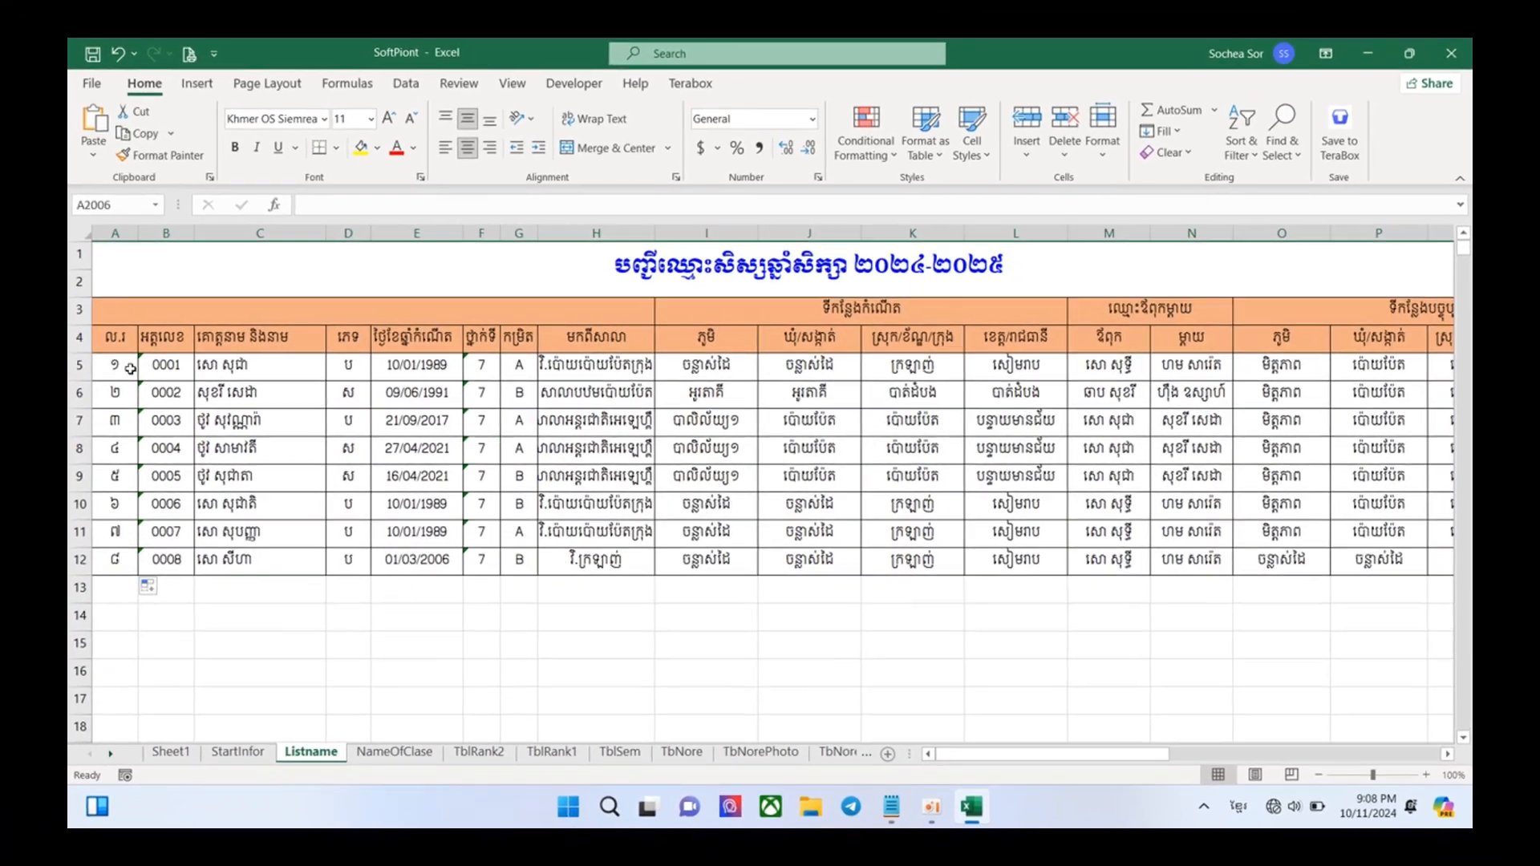